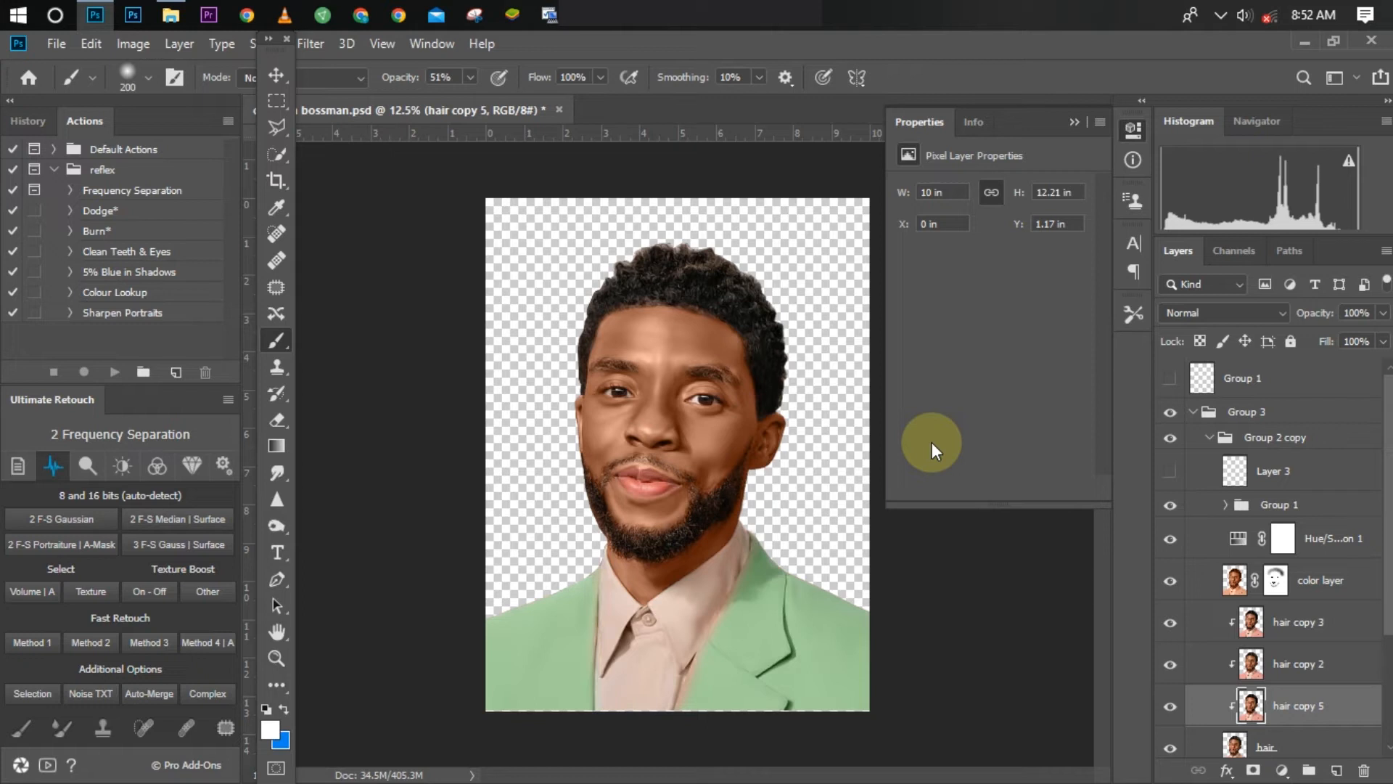
Step: Examine the retouched portrait up close and as a whole
{"action": "key", "text": "ctrl+plus"}
{"action": "key", "text": "ctrl+plus"}
{"action": "key", "text": "ctrl+plus"}
{"action": "key", "text": "ctrl+minus"}
{"action": "key", "text": "ctrl+minus"}
{"action": "key", "text": "ctrl+minus"}
{"action": "key", "text": "ctrl+minus"}
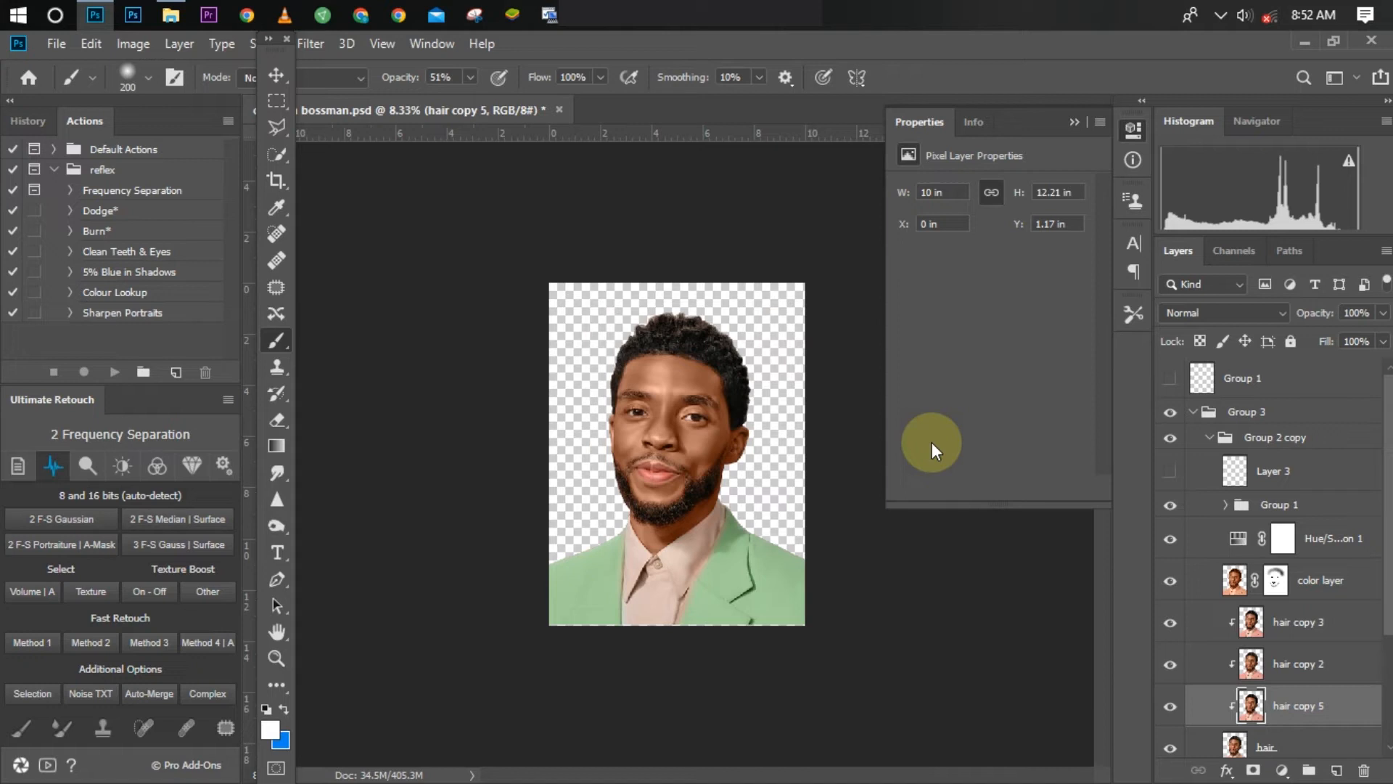
{"action": "key", "text": "ctrl+plus"}
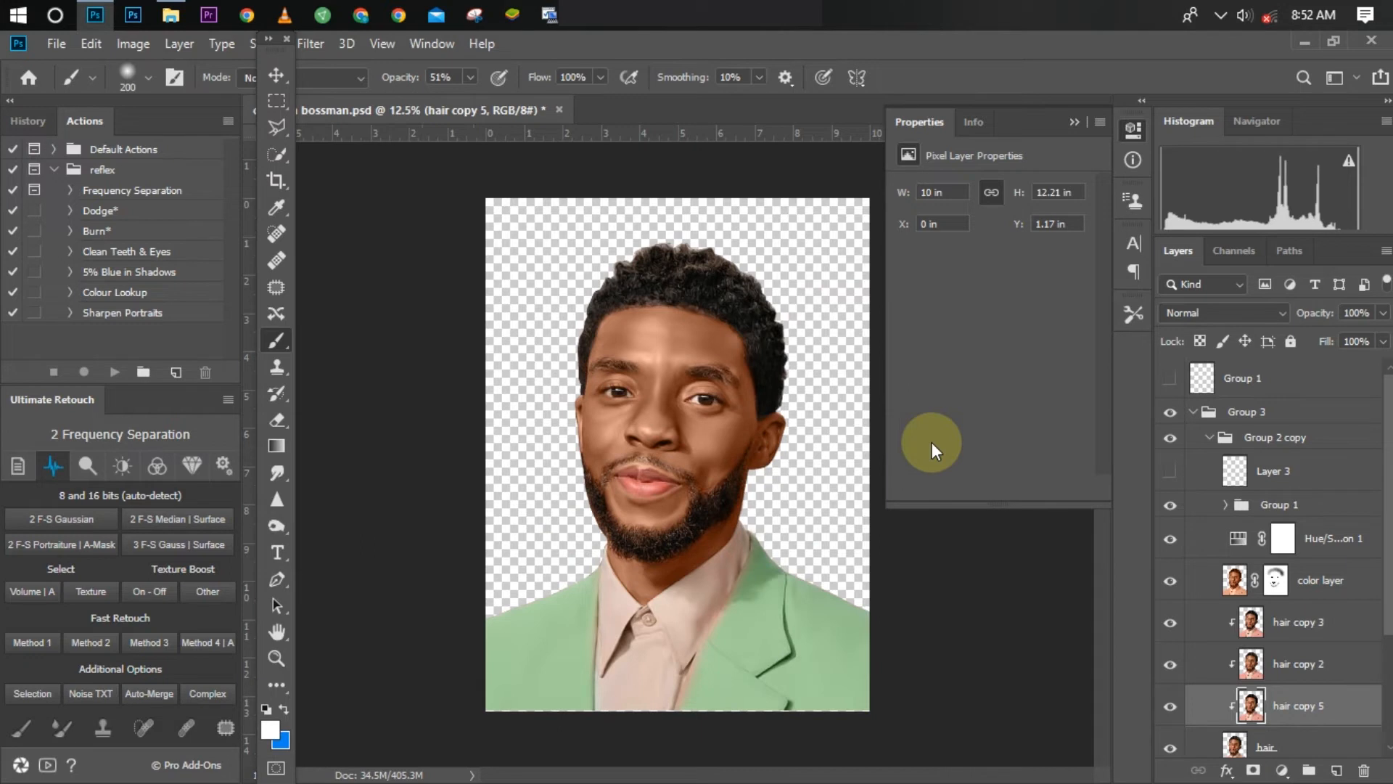
{"action": "key", "text": "ctrl+plus"}
{"action": "key", "text": "ctrl+minus"}
{"action": "key", "text": "ctrl+minus"}
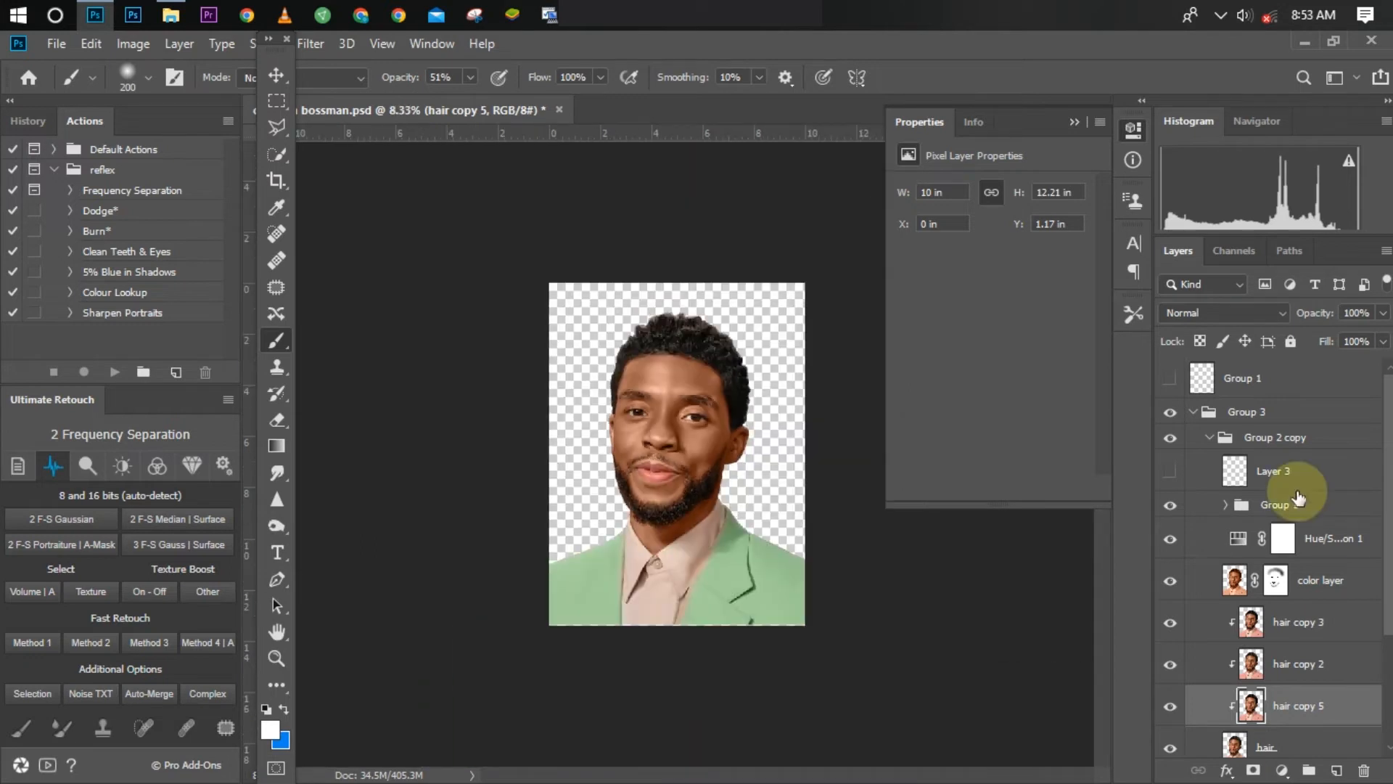
Step: Add a Black & White adjustment layer above the topmost Group 1 layer and set its Reds to -78
{"action": "left_click", "coordinate": [1297, 624]}
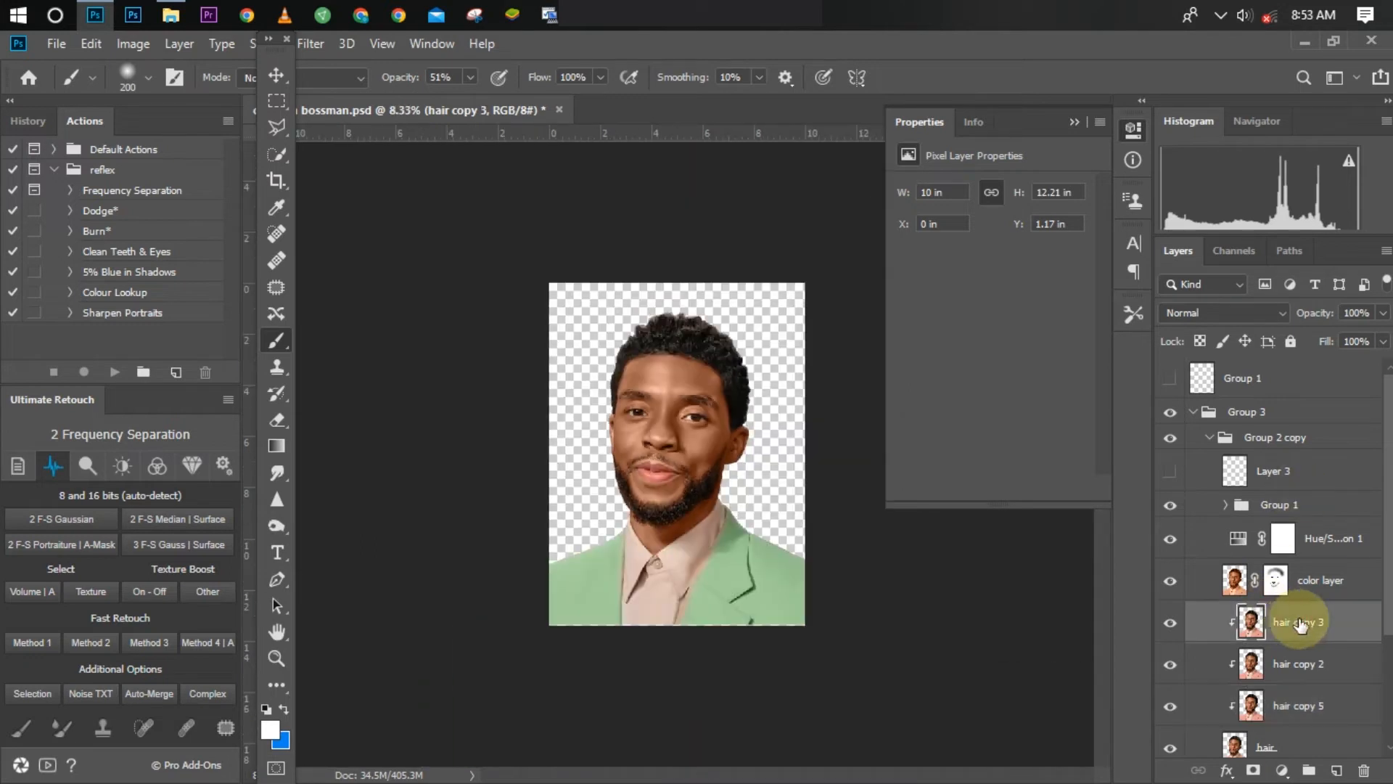
{"action": "left_click", "coordinate": [1254, 378]}
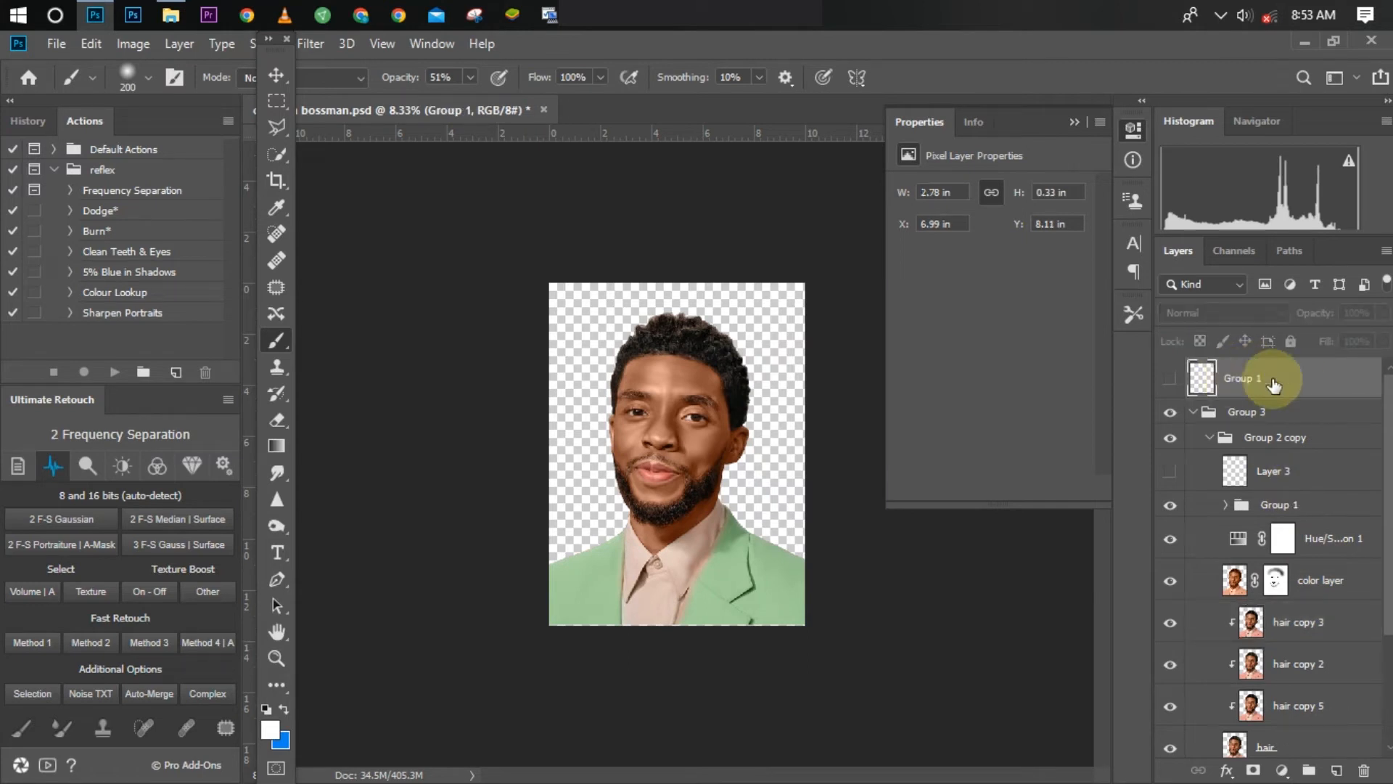
{"action": "left_click", "coordinate": [1282, 771]}
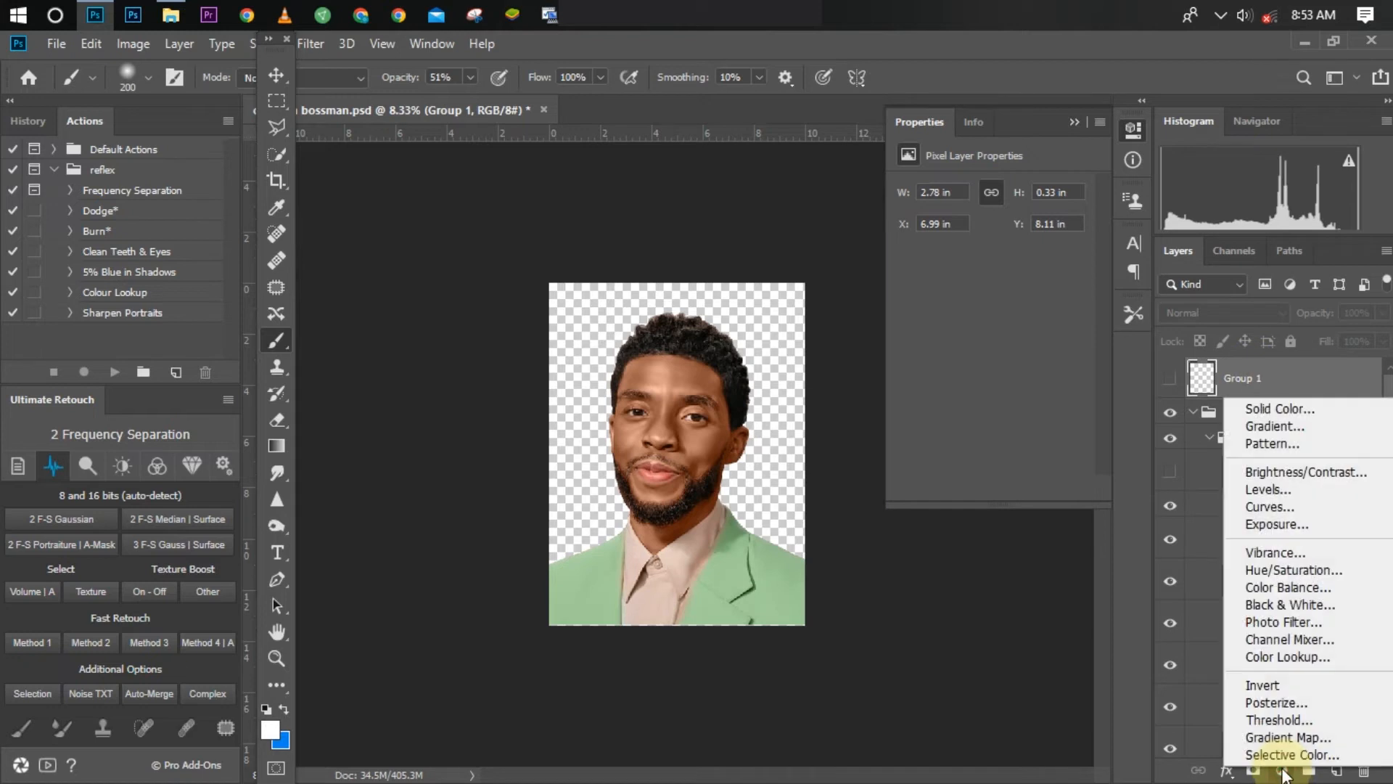
{"action": "left_click", "coordinate": [1264, 606]}
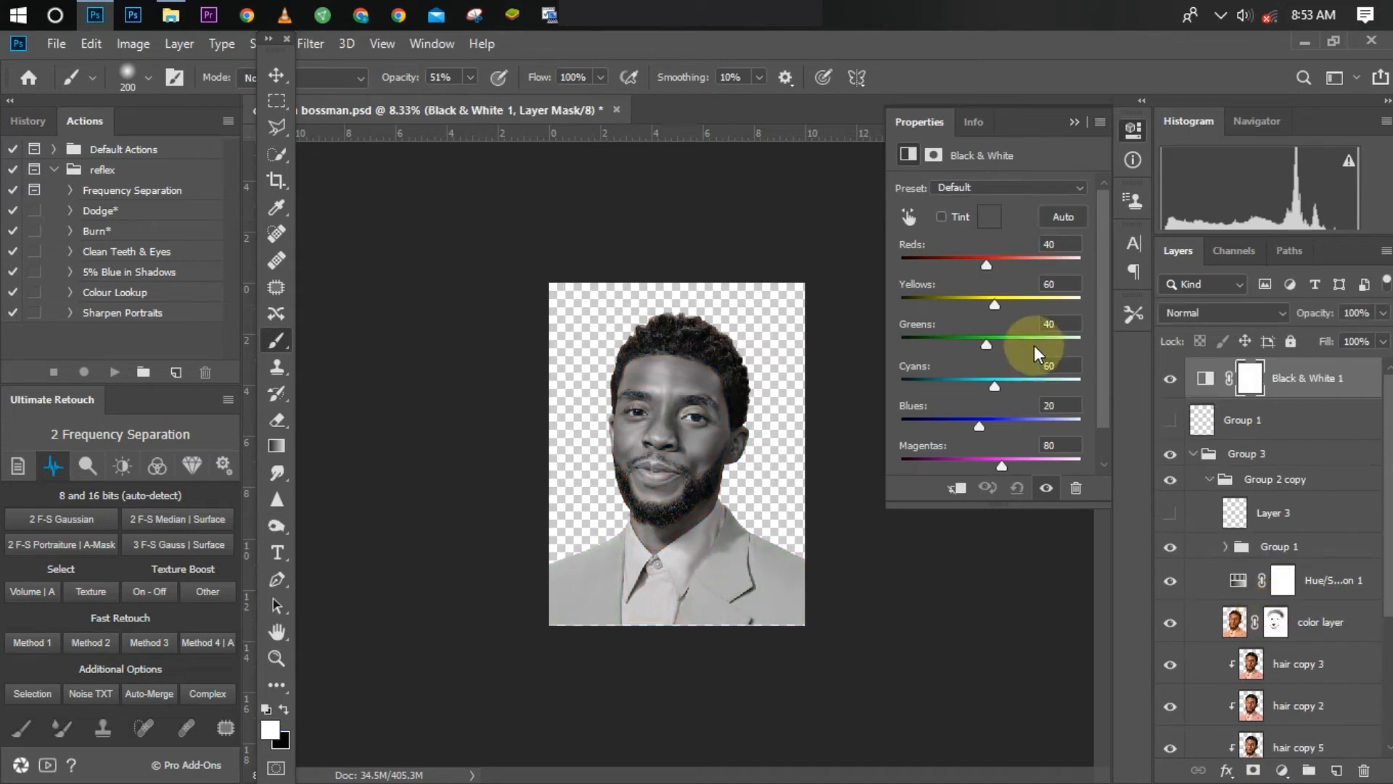
{"action": "left_click_drag", "start_coordinate": [956, 257], "coordinate": [946, 257]}
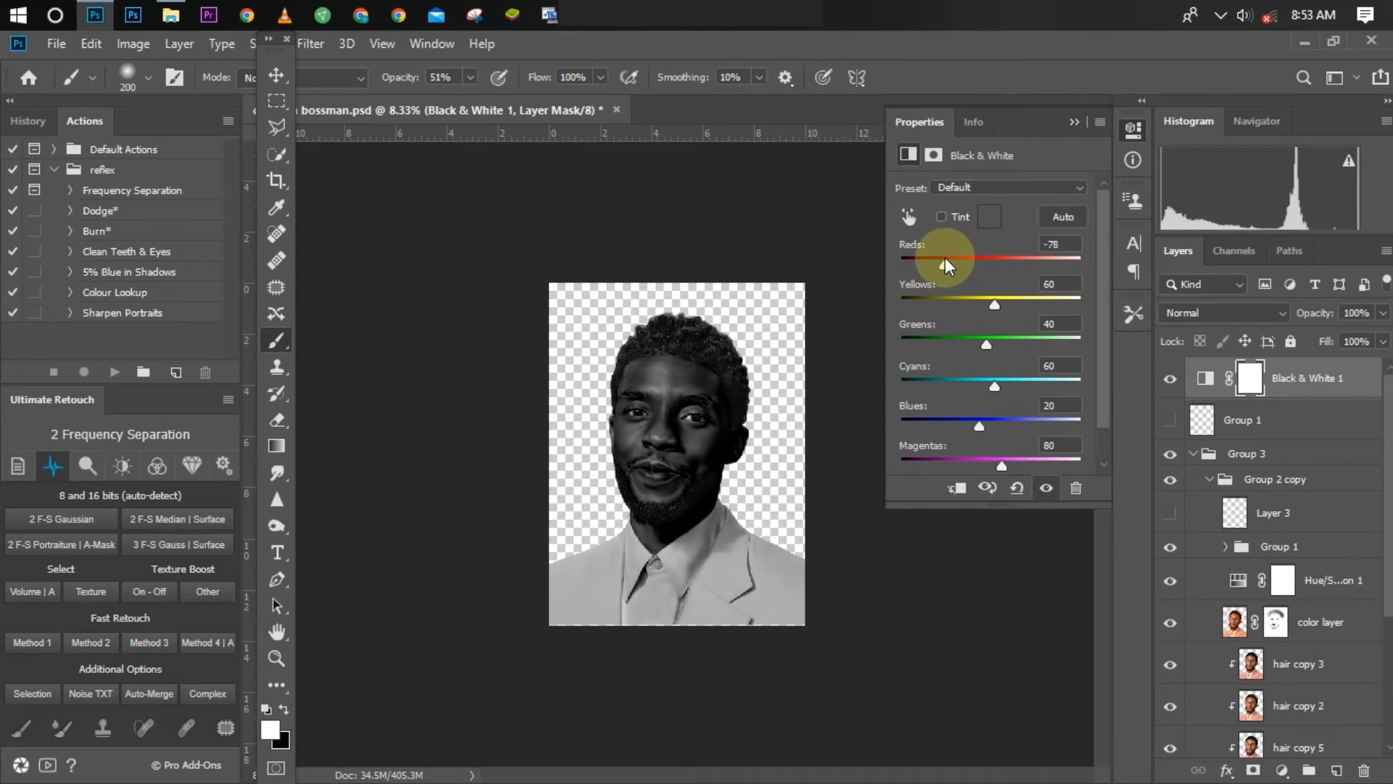
Step: Hide the Black & White adjustment and compare the portrait with and without the color layer
{"action": "key", "text": "ctrl+plus"}
{"action": "key", "text": "ctrl+plus"}
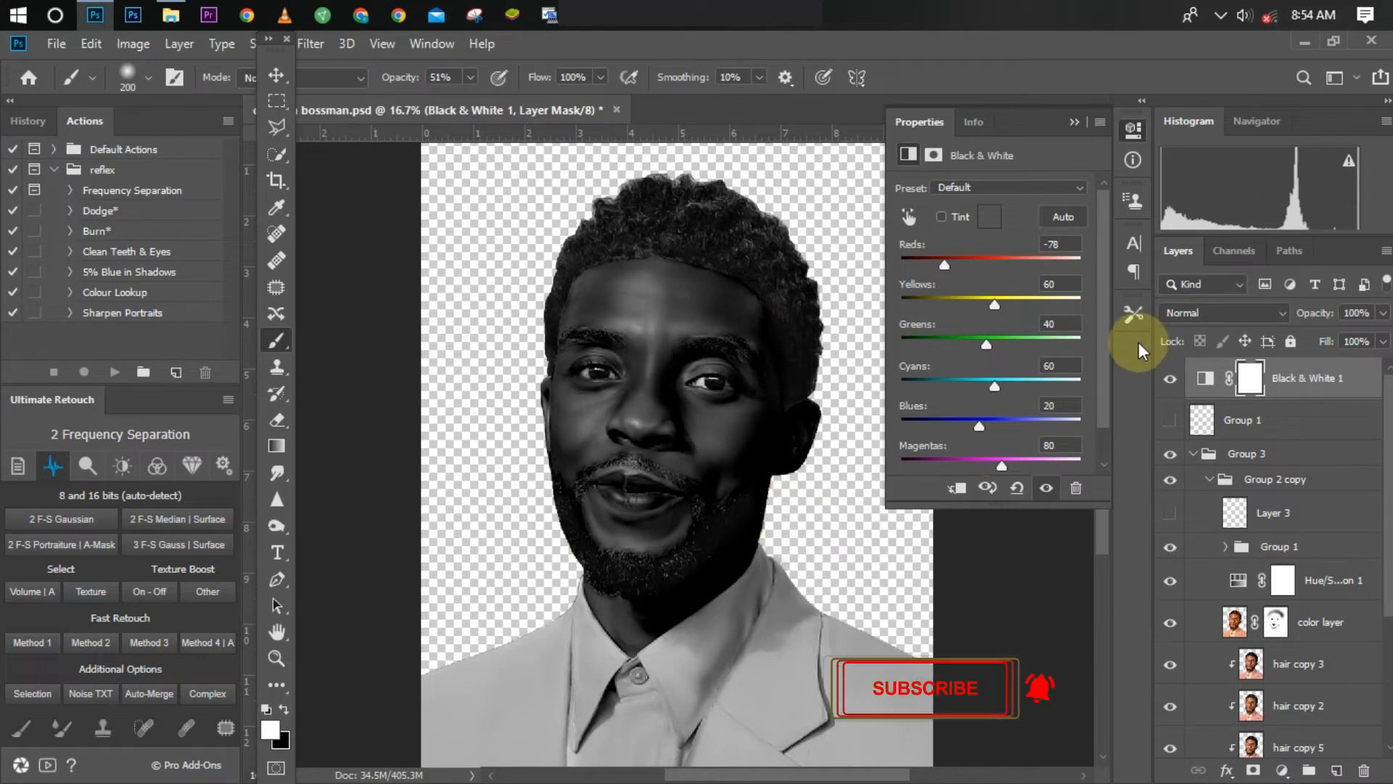
{"action": "left_click", "coordinate": [1170, 379]}
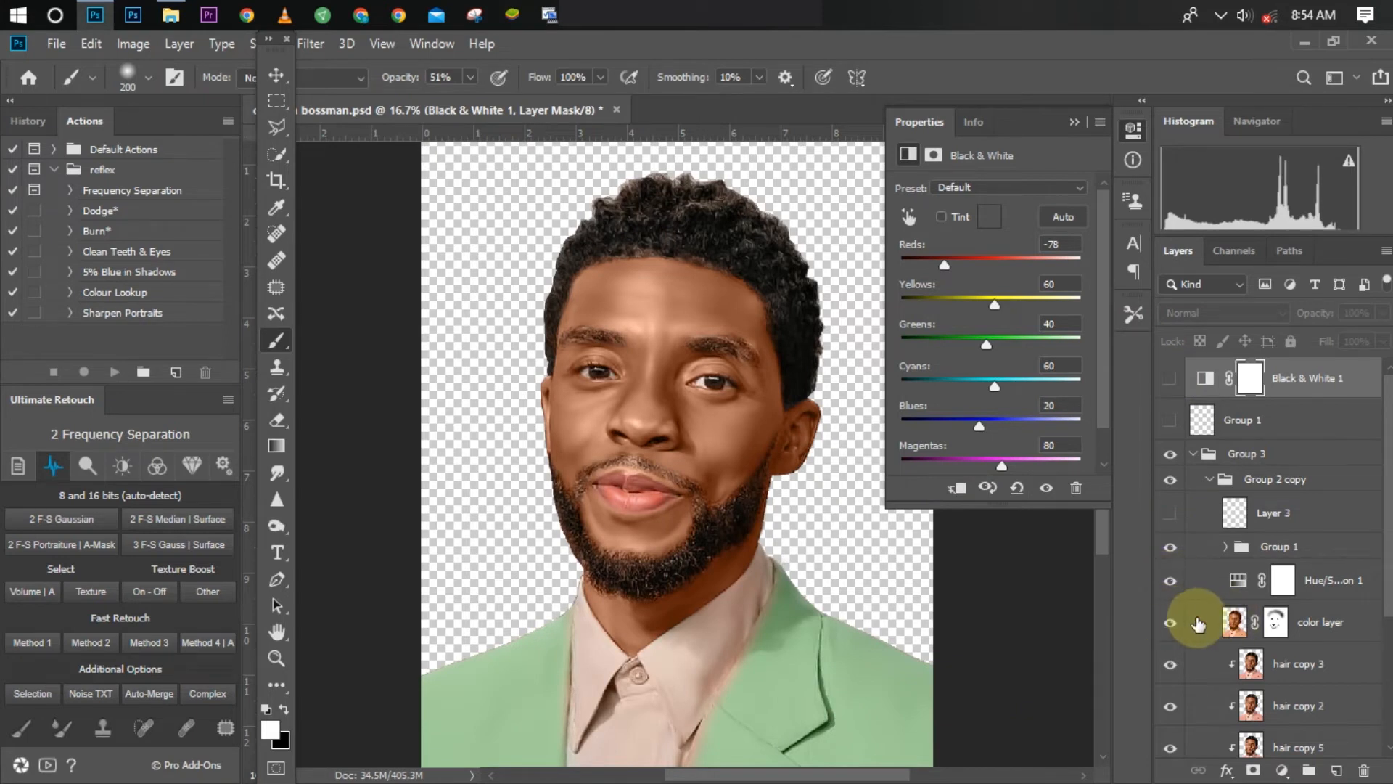
{"action": "left_click", "coordinate": [1172, 623]}
{"action": "left_click", "coordinate": [1172, 623]}
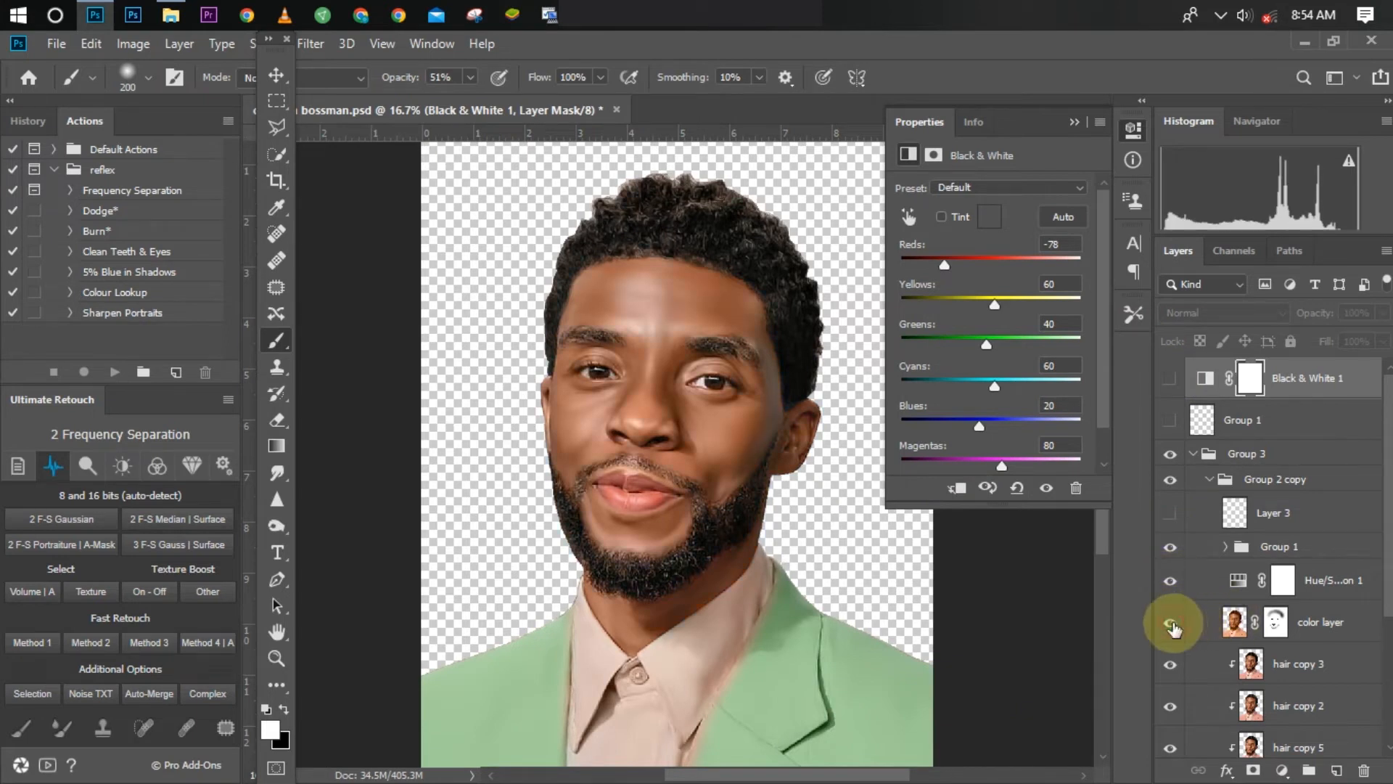
{"action": "left_click", "coordinate": [1172, 623]}
{"action": "left_click", "coordinate": [1173, 624]}
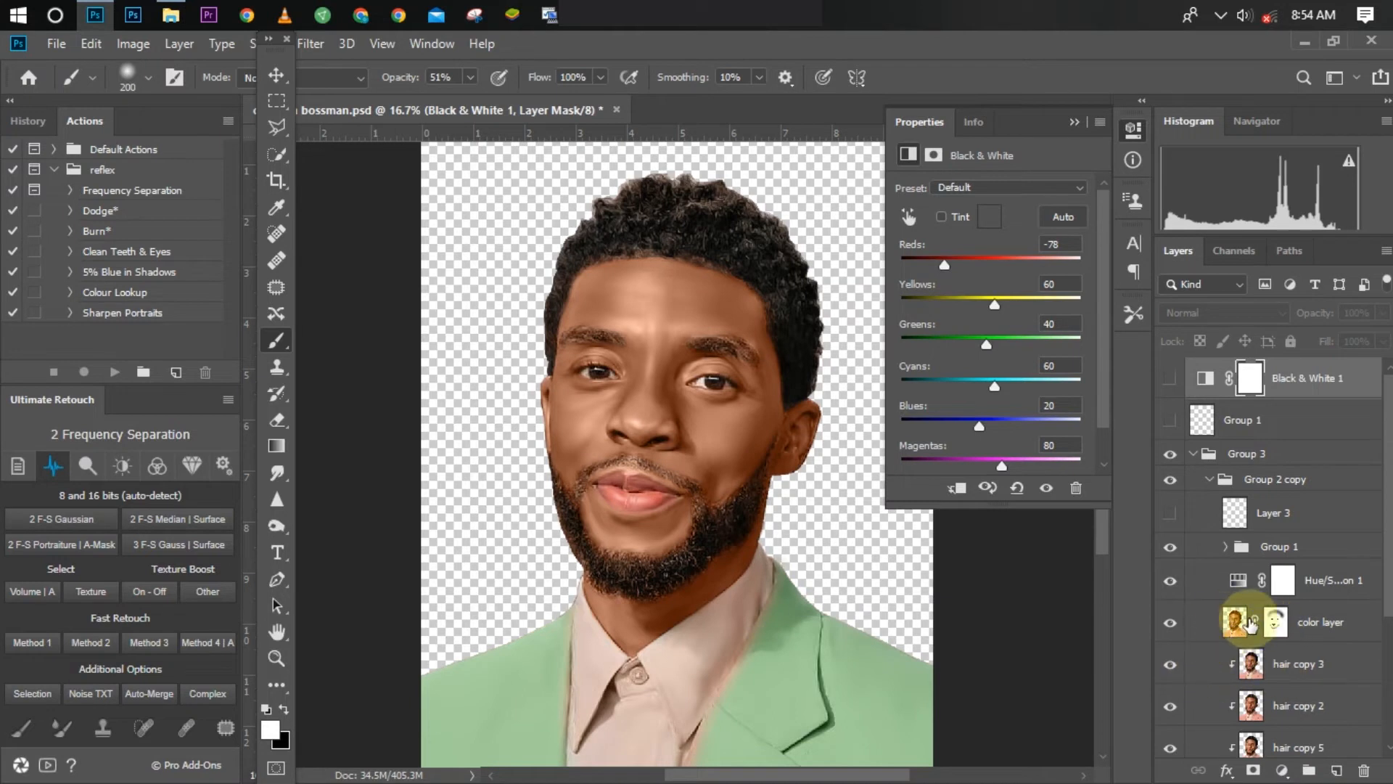
Step: Duplicate the hair copy 3 layer and show the Black & White adjustment layer again
{"action": "left_click", "coordinate": [1224, 662], "text": "alt"}
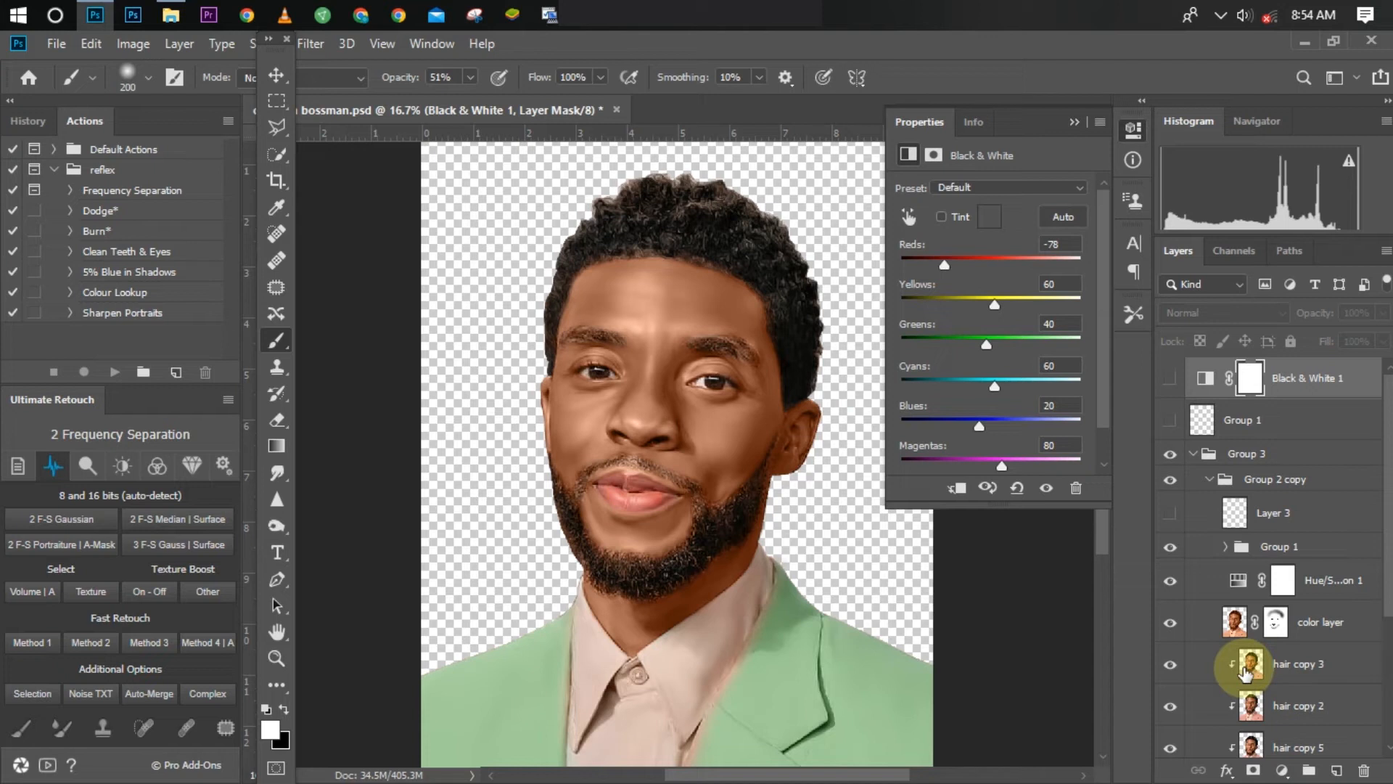
{"action": "left_click", "coordinate": [1299, 671]}
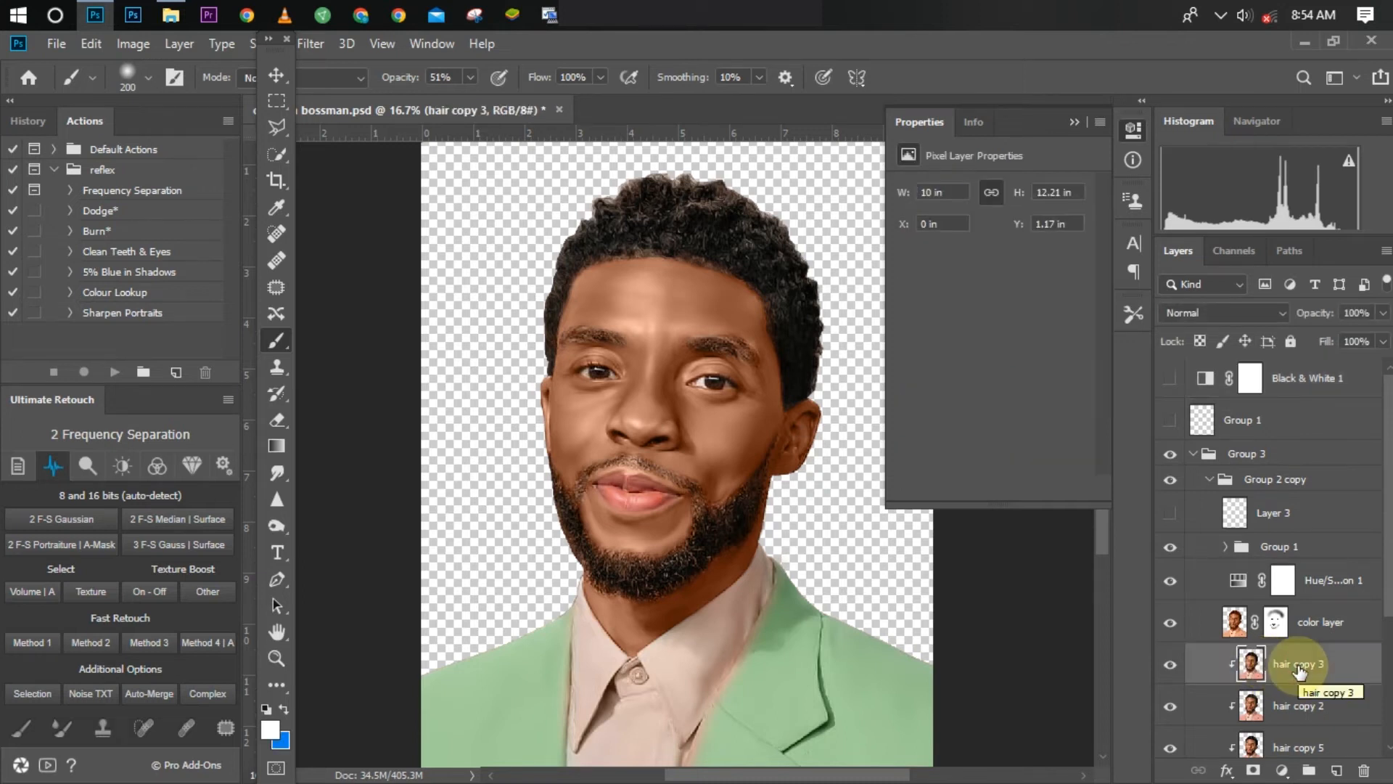
{"action": "key", "text": "ctrl+j"}
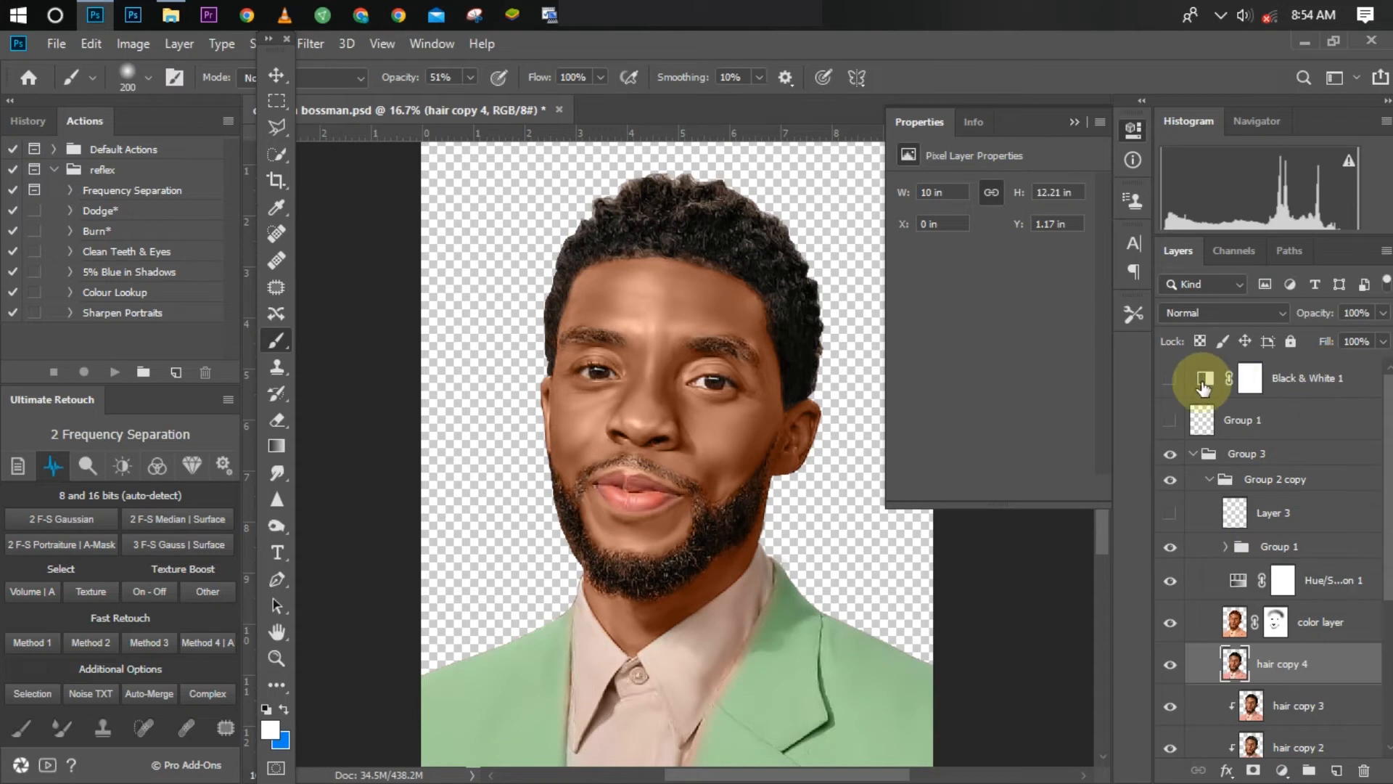
{"action": "left_click", "coordinate": [1168, 379]}
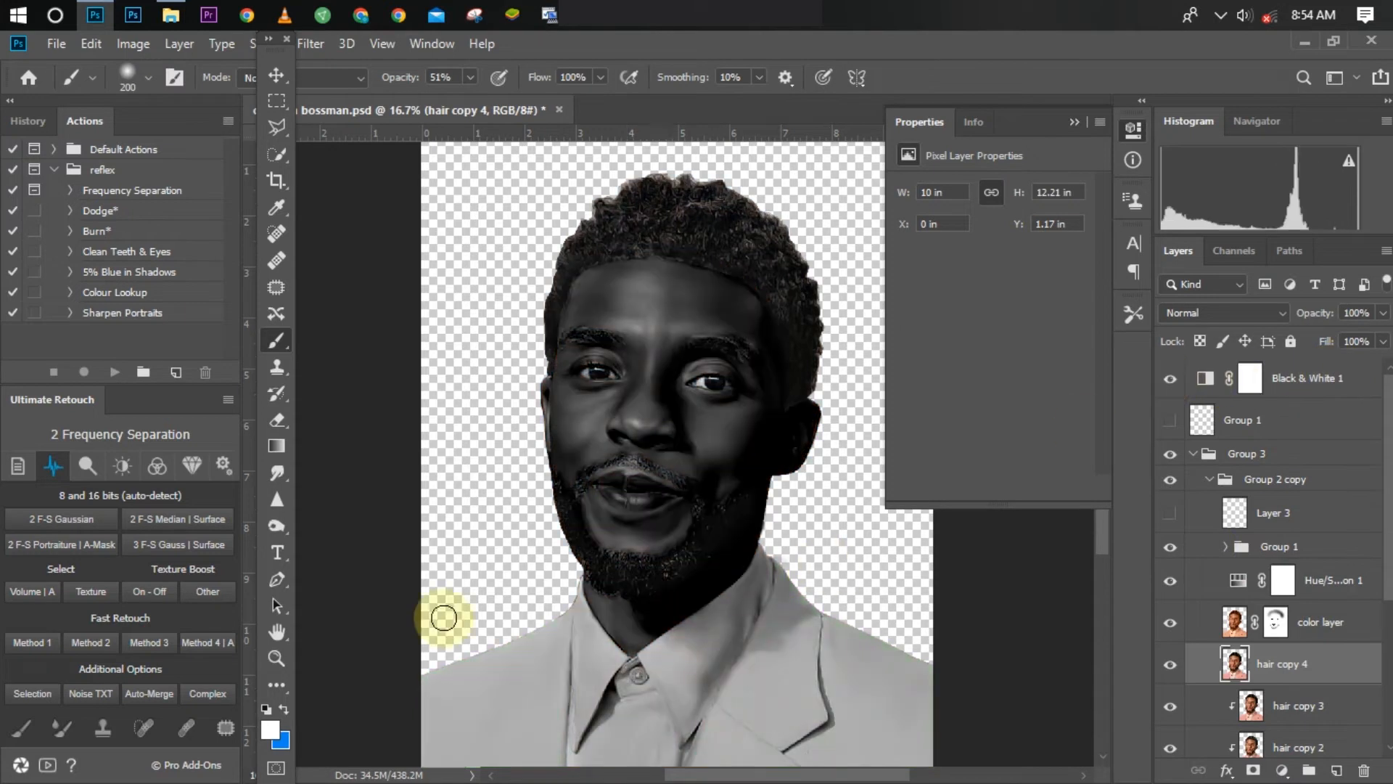
Step: Activate the Dodge tool with its range on Midtones and move the toolbar clear of the tool options
{"action": "left_click", "coordinate": [269, 528]}
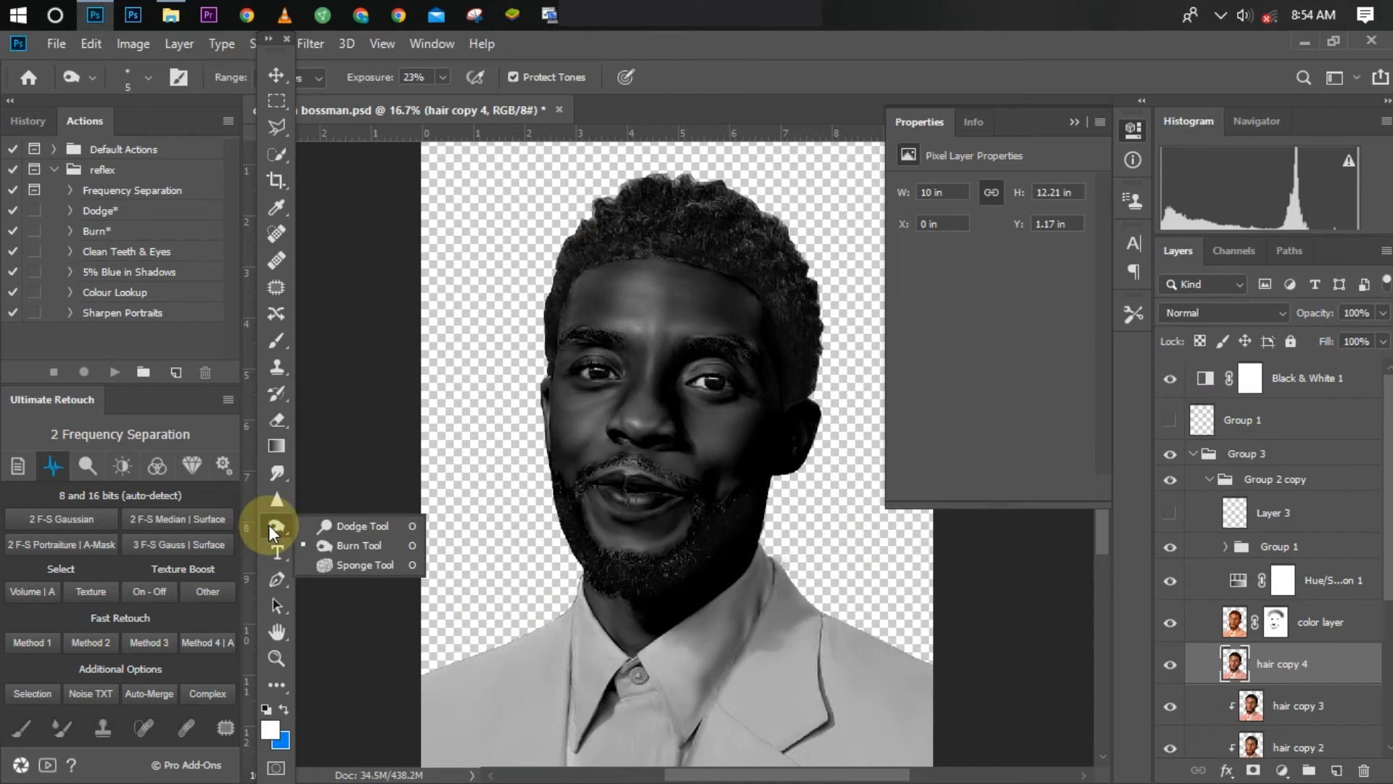
{"action": "left_click", "coordinate": [323, 525]}
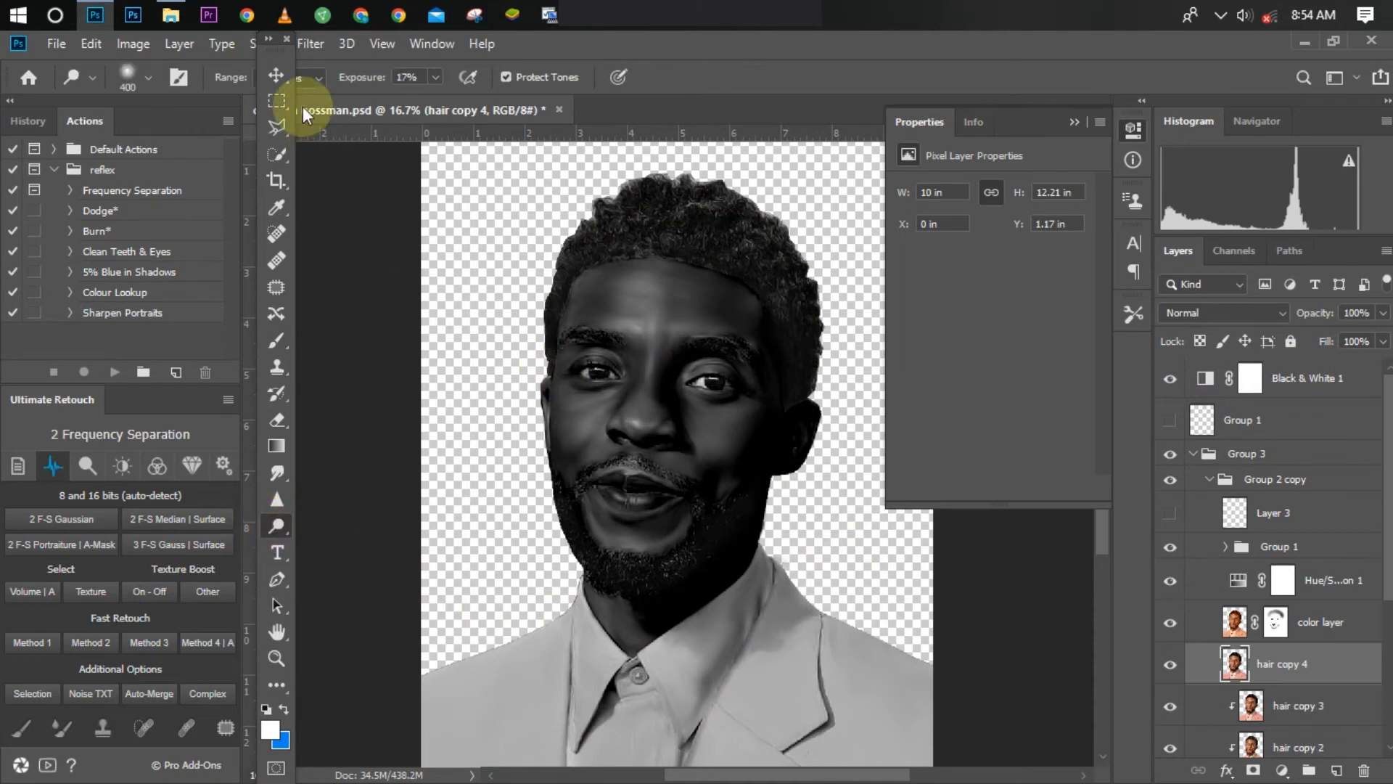
{"action": "left_click_drag", "start_coordinate": [276, 42], "coordinate": [200, 52]}
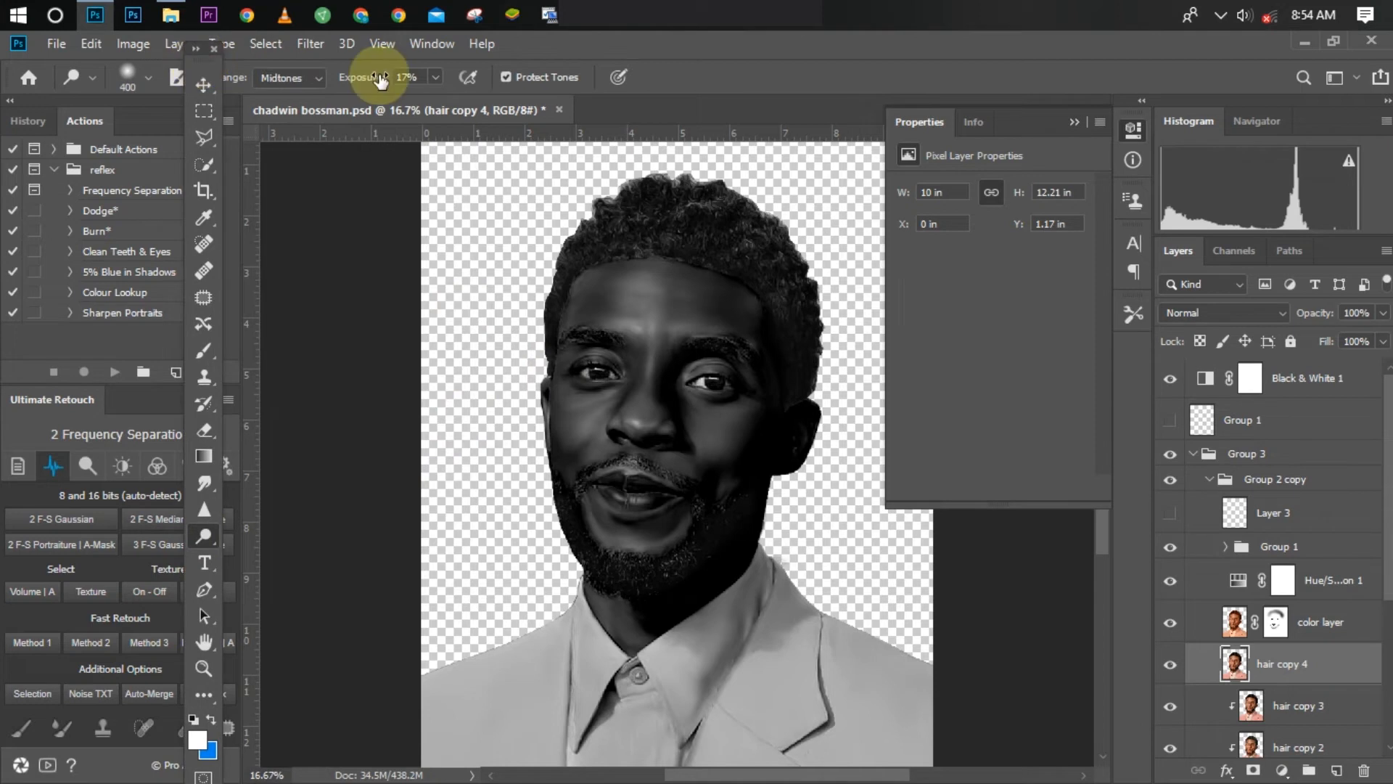
{"action": "left_click", "coordinate": [317, 77]}
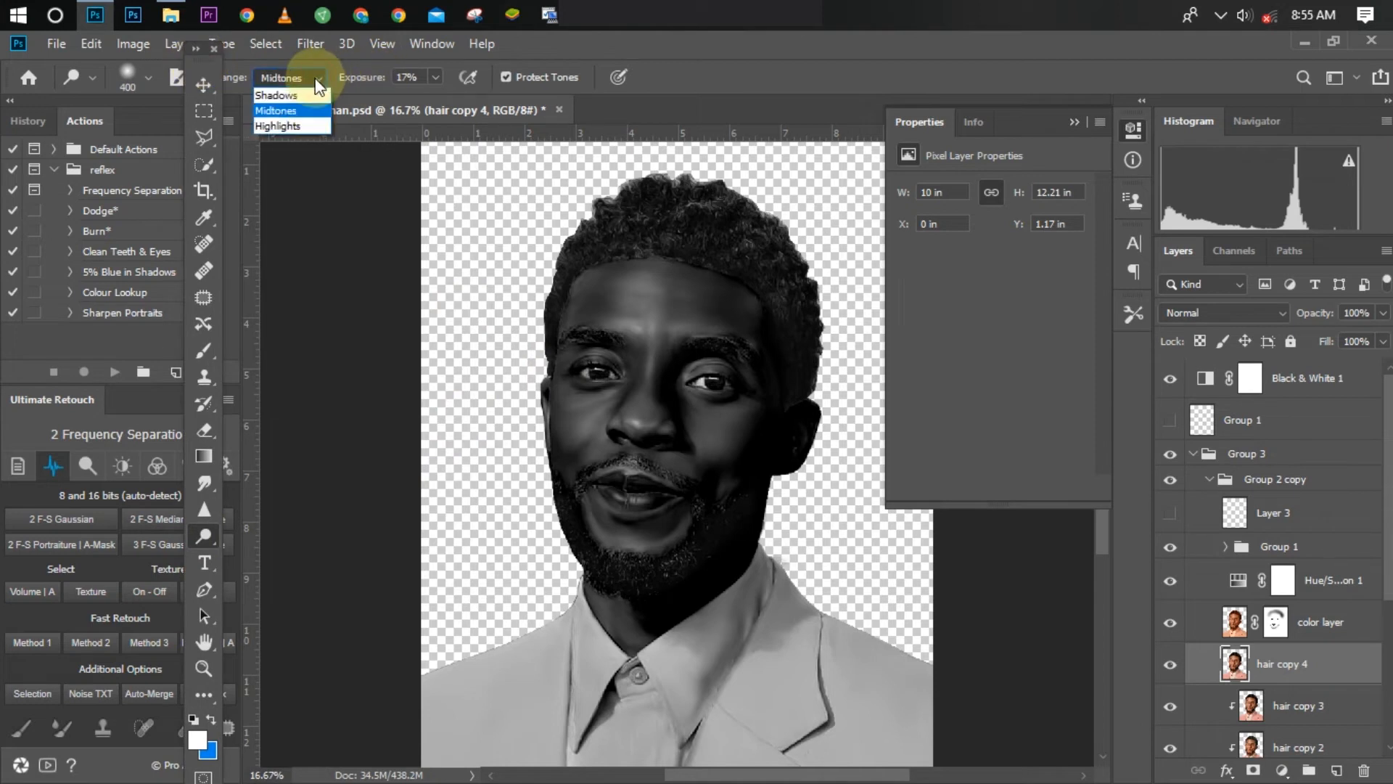
{"action": "left_click", "coordinate": [289, 111]}
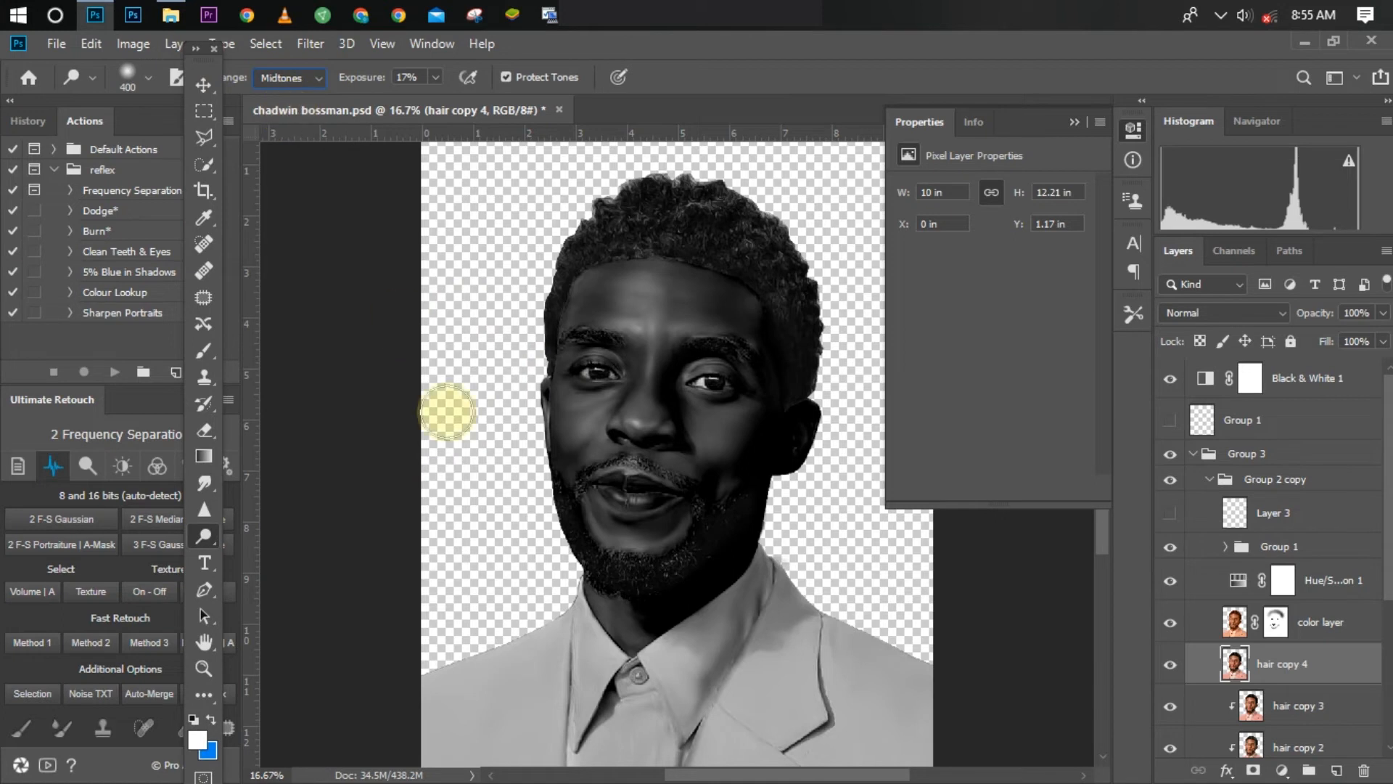
Step: Dodge the cheek highlights beside the nose on hair copy 4, reducing the brush size to 150 for finer strokes
{"action": "key", "text": "ctrl+plus"}
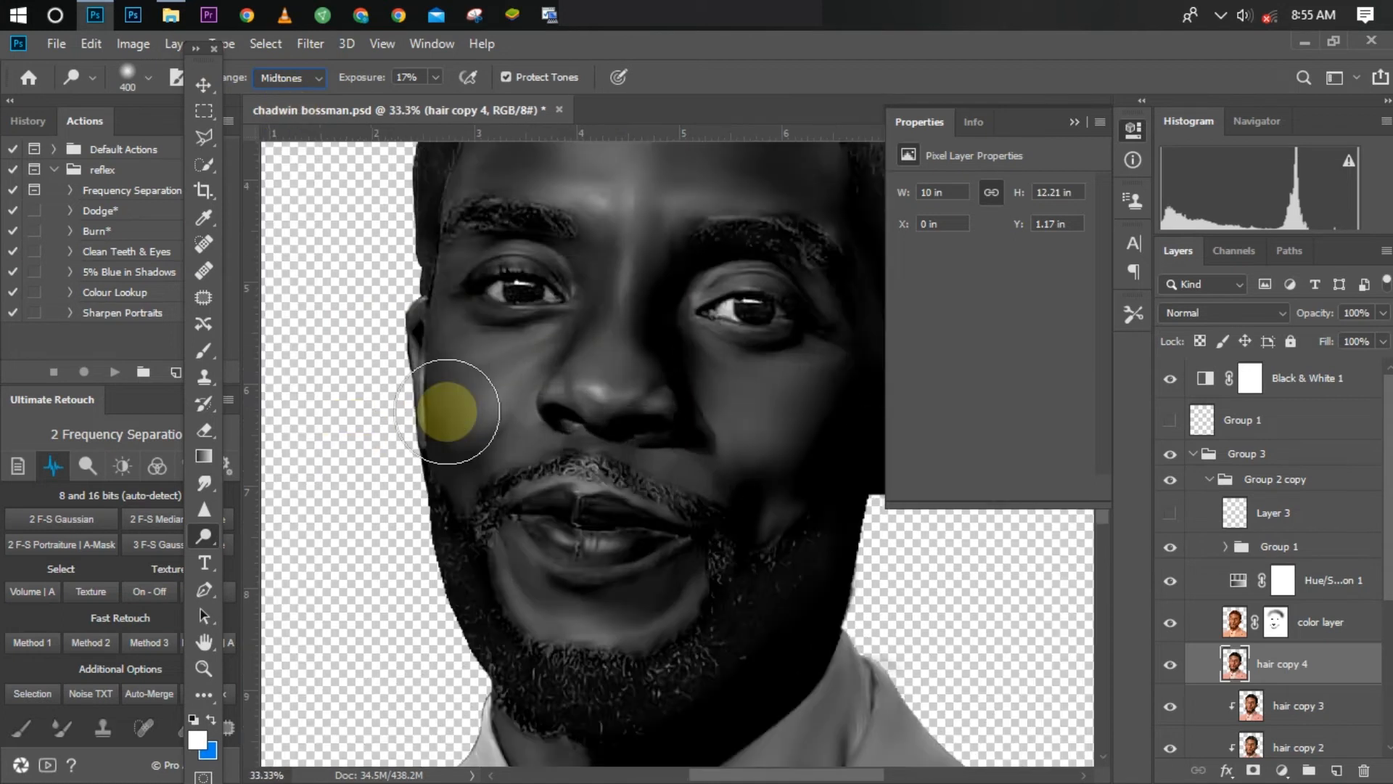
{"action": "key", "text": "ctrl+plus"}
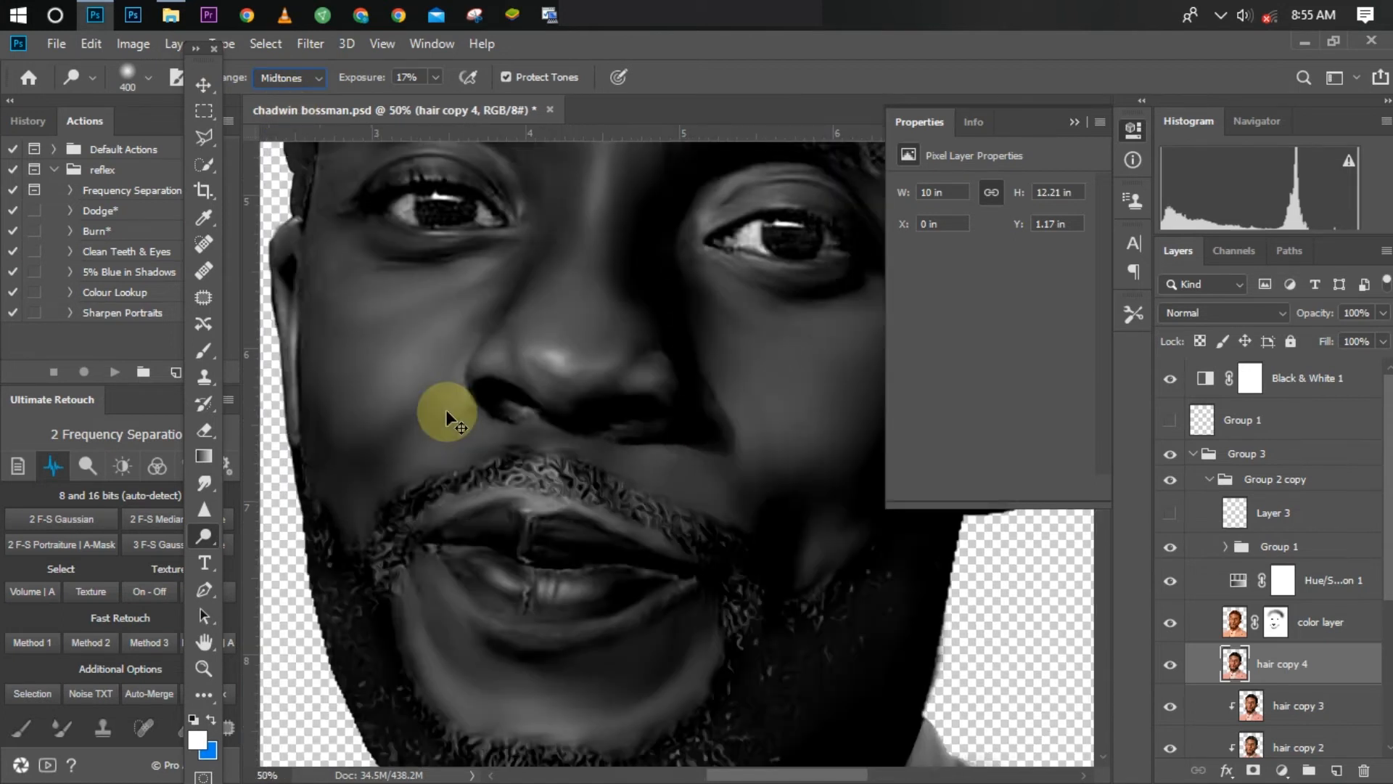
{"action": "key", "text": "ctrl+minus"}
{"action": "key", "text": "ctrl+minus"}
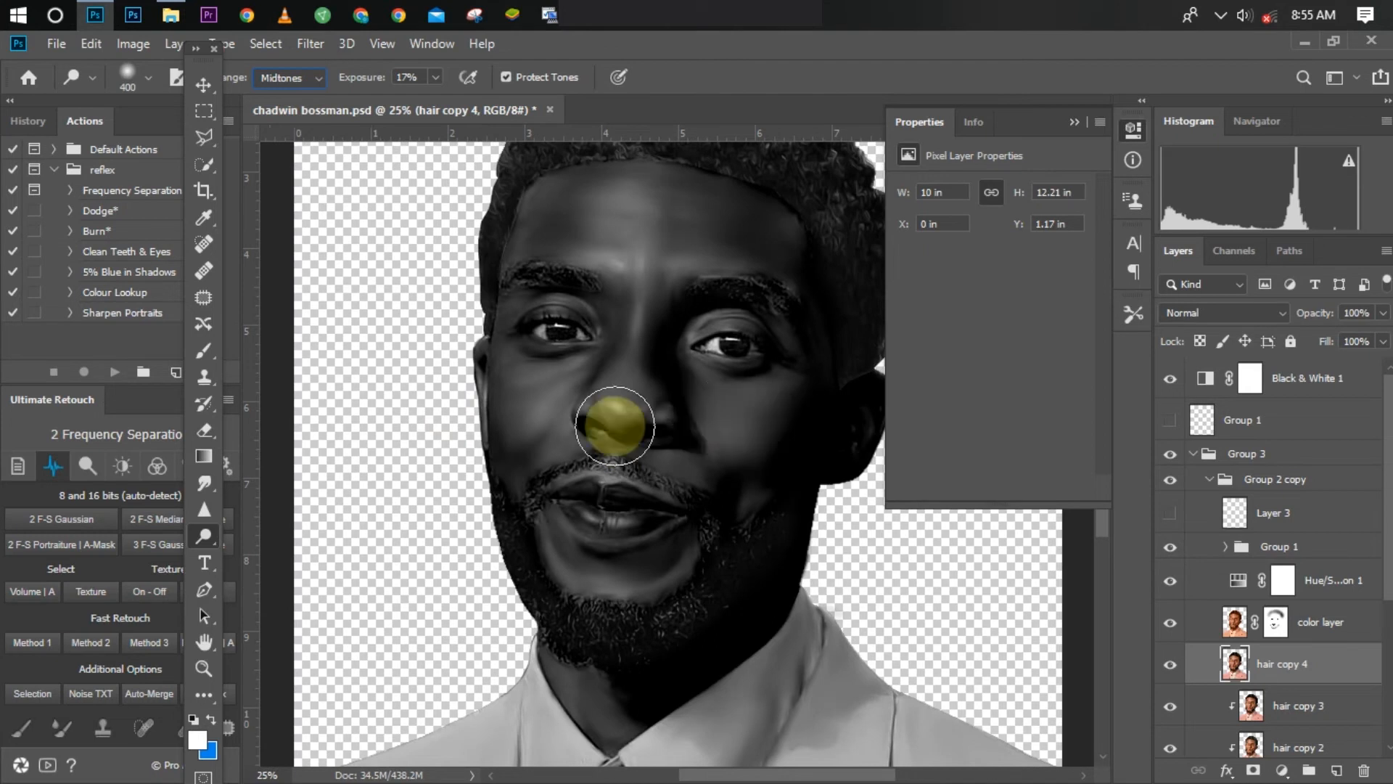
{"action": "mouse_move", "coordinate": [538, 418]}
{"action": "left_mouse_down"}
{"action": "mouse_move", "coordinate": [588, 447]}
{"action": "mouse_move", "coordinate": [635, 310]}
{"action": "mouse_move", "coordinate": [635, 344]}
{"action": "mouse_move", "coordinate": [744, 361]}
{"action": "mouse_move", "coordinate": [717, 365]}
{"action": "mouse_move", "coordinate": [741, 386]}
{"action": "mouse_move", "coordinate": [601, 598]}
{"action": "mouse_move", "coordinate": [612, 610]}
{"action": "mouse_move", "coordinate": [576, 485]}
{"action": "mouse_move", "coordinate": [619, 472]}
{"action": "mouse_move", "coordinate": [529, 500]}
{"action": "left_mouse_up"}
{"action": "key", "text": "bracketleft"}
{"action": "key", "text": "bracketleft"}
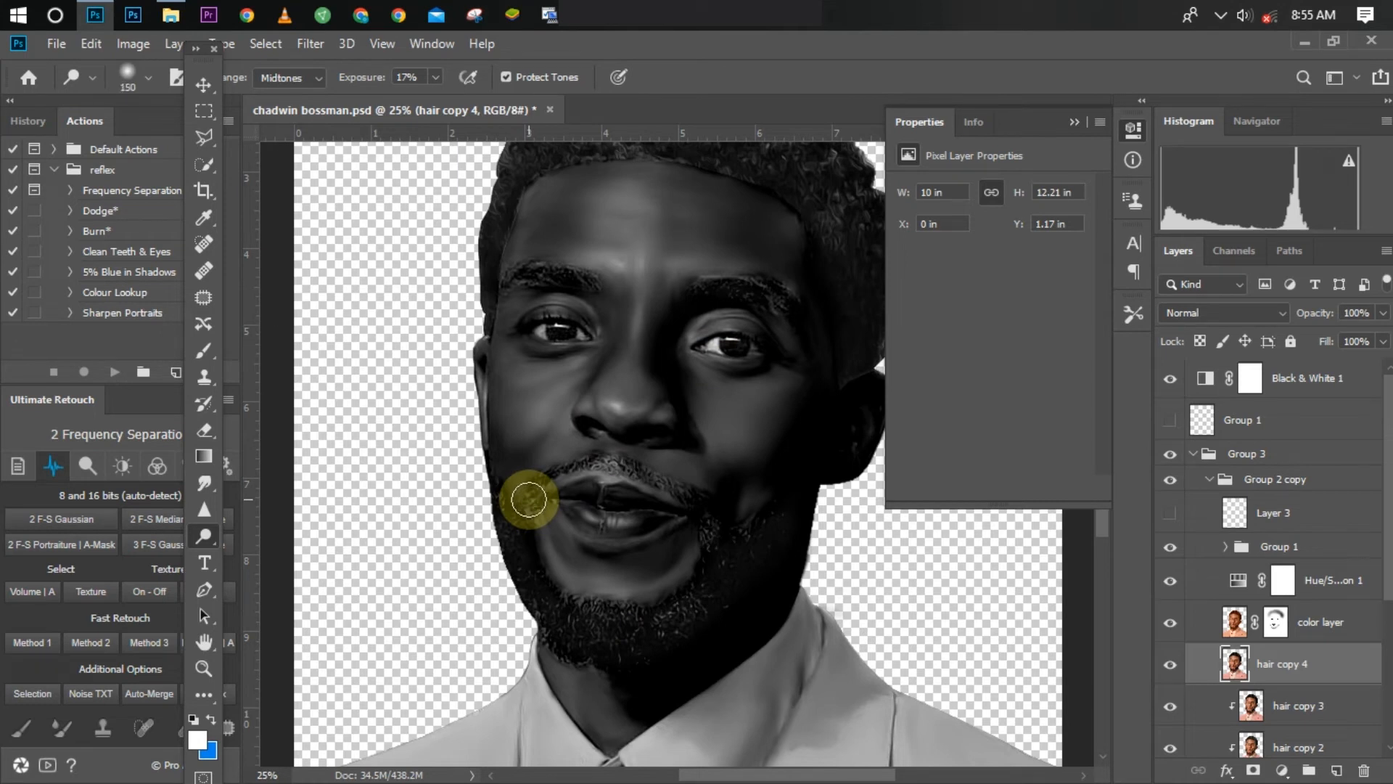
{"action": "mouse_move", "coordinate": [529, 499]}
{"action": "left_mouse_down"}
{"action": "mouse_move", "coordinate": [714, 415]}
{"action": "mouse_move", "coordinate": [713, 390]}
{"action": "mouse_move", "coordinate": [740, 435]}
{"action": "mouse_move", "coordinate": [768, 410]}
{"action": "mouse_move", "coordinate": [756, 439]}
{"action": "mouse_move", "coordinate": [715, 405]}
{"action": "mouse_move", "coordinate": [738, 432]}
{"action": "mouse_move", "coordinate": [838, 466]}
{"action": "mouse_move", "coordinate": [730, 433]}
{"action": "mouse_move", "coordinate": [713, 420]}
{"action": "mouse_move", "coordinate": [846, 434]}
{"action": "mouse_move", "coordinate": [770, 416]}
{"action": "mouse_move", "coordinate": [660, 617]}
{"action": "mouse_move", "coordinate": [603, 643]}
{"action": "mouse_move", "coordinate": [541, 542]}
{"action": "mouse_move", "coordinate": [582, 583]}
{"action": "mouse_move", "coordinate": [647, 579]}
{"action": "mouse_move", "coordinate": [638, 589]}
{"action": "mouse_move", "coordinate": [692, 554]}
{"action": "mouse_move", "coordinate": [654, 587]}
{"action": "mouse_move", "coordinate": [684, 563]}
{"action": "mouse_move", "coordinate": [595, 584]}
{"action": "mouse_move", "coordinate": [638, 586]}
{"action": "mouse_move", "coordinate": [578, 569]}
{"action": "mouse_move", "coordinate": [513, 479]}
{"action": "mouse_move", "coordinate": [559, 391]}
{"action": "mouse_move", "coordinate": [529, 413]}
{"action": "mouse_move", "coordinate": [584, 376]}
{"action": "mouse_move", "coordinate": [501, 385]}
{"action": "mouse_move", "coordinate": [571, 356]}
{"action": "mouse_move", "coordinate": [535, 348]}
{"action": "mouse_move", "coordinate": [575, 335]}
{"action": "mouse_move", "coordinate": [529, 351]}
{"action": "mouse_move", "coordinate": [575, 336]}
{"action": "mouse_move", "coordinate": [743, 368]}
{"action": "mouse_move", "coordinate": [733, 361]}
{"action": "mouse_move", "coordinate": [721, 404]}
{"action": "mouse_move", "coordinate": [680, 364]}
{"action": "mouse_move", "coordinate": [687, 324]}
{"action": "mouse_move", "coordinate": [755, 315]}
{"action": "mouse_move", "coordinate": [501, 354]}
{"action": "mouse_move", "coordinate": [547, 298]}
{"action": "mouse_move", "coordinate": [585, 312]}
{"action": "mouse_move", "coordinate": [529, 298]}
{"action": "mouse_move", "coordinate": [637, 317]}
{"action": "mouse_move", "coordinate": [631, 342]}
{"action": "mouse_move", "coordinate": [639, 296]}
{"action": "mouse_move", "coordinate": [632, 363]}
{"action": "mouse_move", "coordinate": [608, 400]}
{"action": "mouse_move", "coordinate": [631, 404]}
{"action": "mouse_move", "coordinate": [591, 404]}
{"action": "left_mouse_up"}
Step: Dodge the highlights around the nose and upper lip, then across the forehead and eye area, on hair copy 4
{"action": "key", "text": "bracketright"}
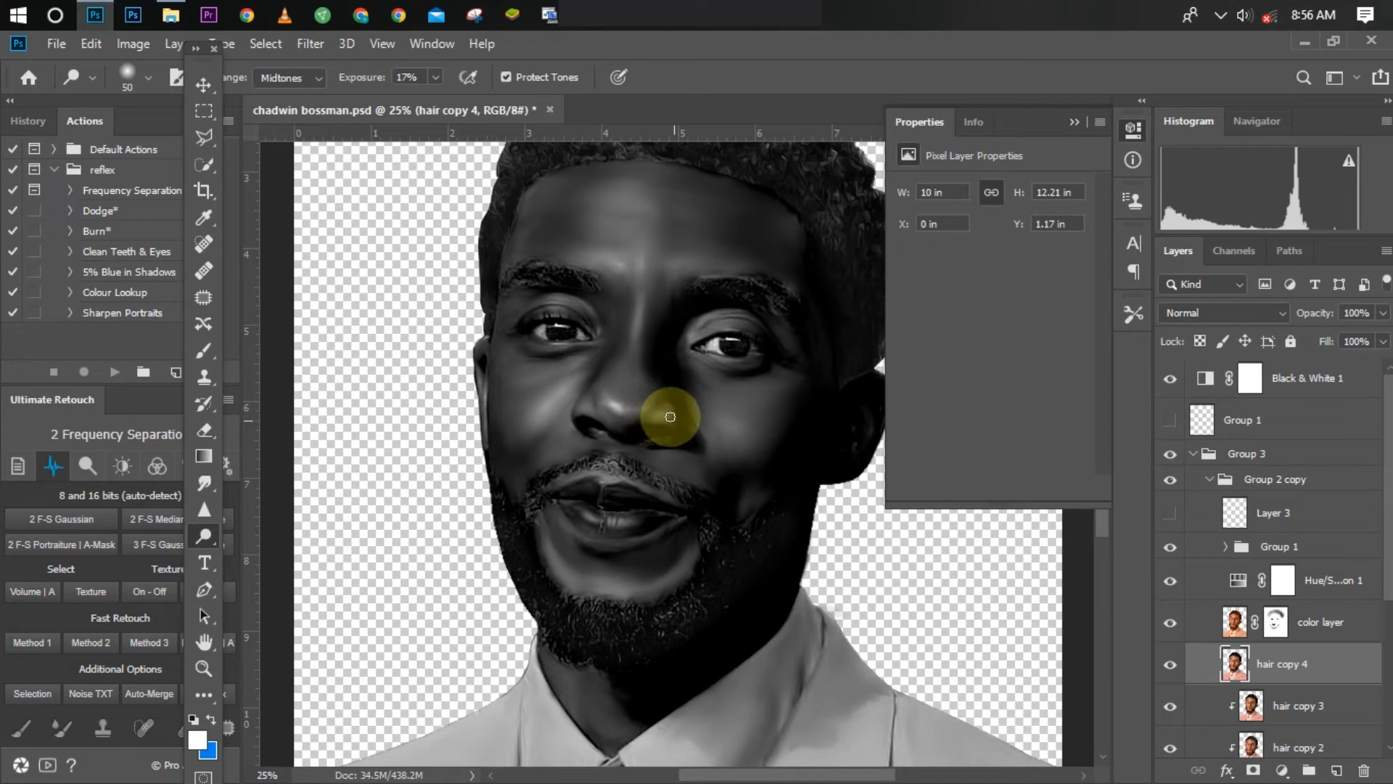
{"action": "mouse_move", "coordinate": [651, 421]}
{"action": "left_mouse_down"}
{"action": "mouse_move", "coordinate": [668, 420]}
{"action": "mouse_move", "coordinate": [597, 463]}
{"action": "left_mouse_up"}
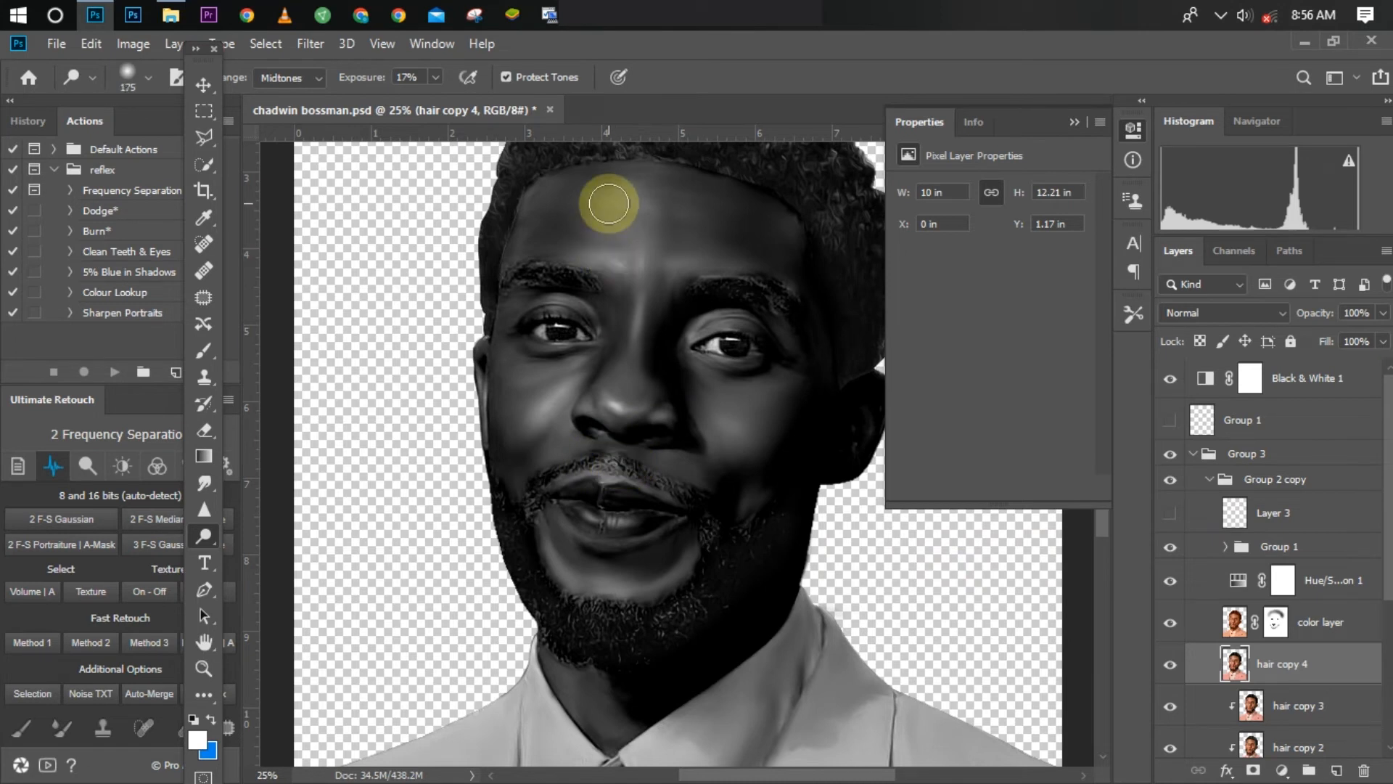
{"action": "mouse_move", "coordinate": [611, 203]}
{"action": "left_mouse_down"}
{"action": "mouse_move", "coordinate": [695, 217]}
{"action": "mouse_move", "coordinate": [650, 219]}
{"action": "mouse_move", "coordinate": [651, 243]}
{"action": "mouse_move", "coordinate": [686, 235]}
{"action": "mouse_move", "coordinate": [632, 229]}
{"action": "mouse_move", "coordinate": [581, 261]}
{"action": "mouse_move", "coordinate": [746, 272]}
{"action": "mouse_move", "coordinate": [724, 271]}
{"action": "mouse_move", "coordinate": [801, 363]}
{"action": "mouse_move", "coordinate": [783, 334]}
{"action": "left_mouse_up"}
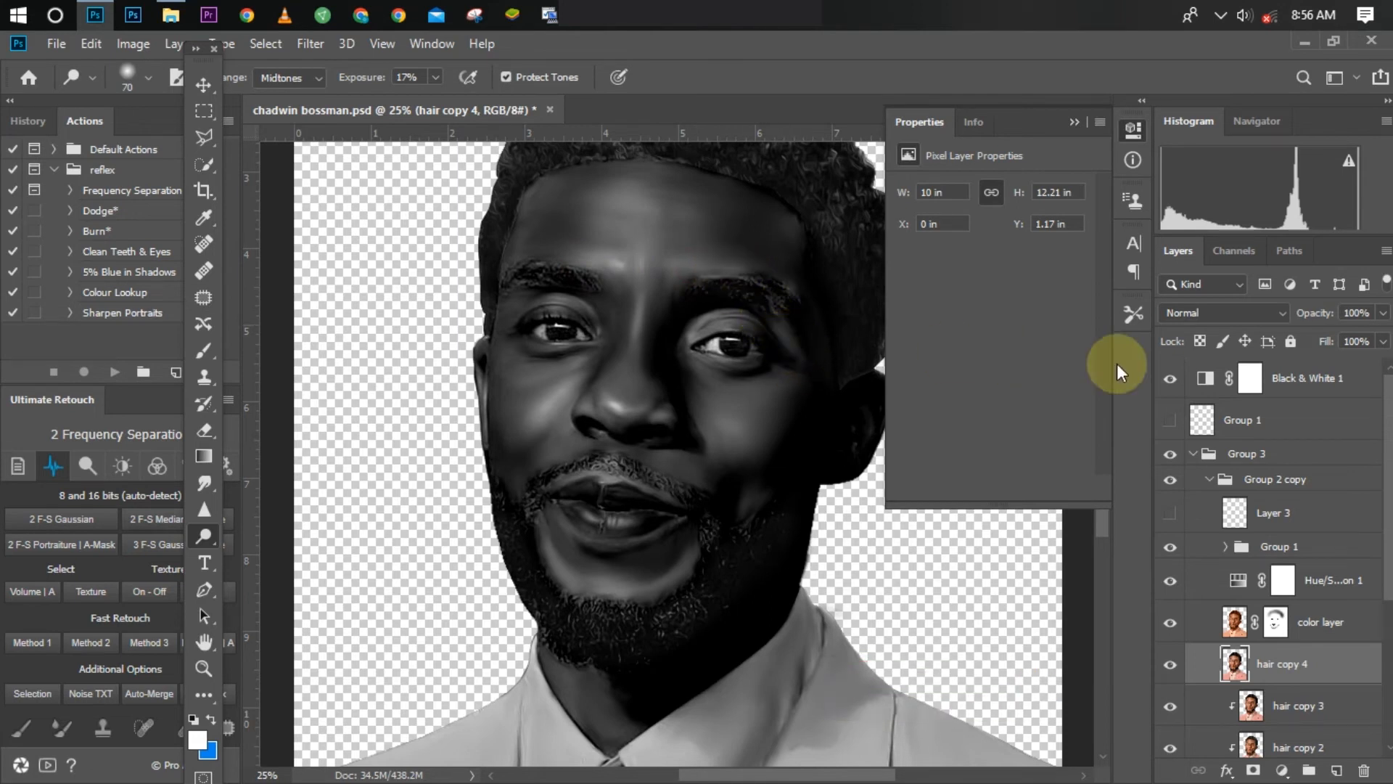
Step: Hide the Black & White adjustment and compare the portrait with and without the dodged hair copy 4 layer
{"action": "left_click", "coordinate": [1167, 379]}
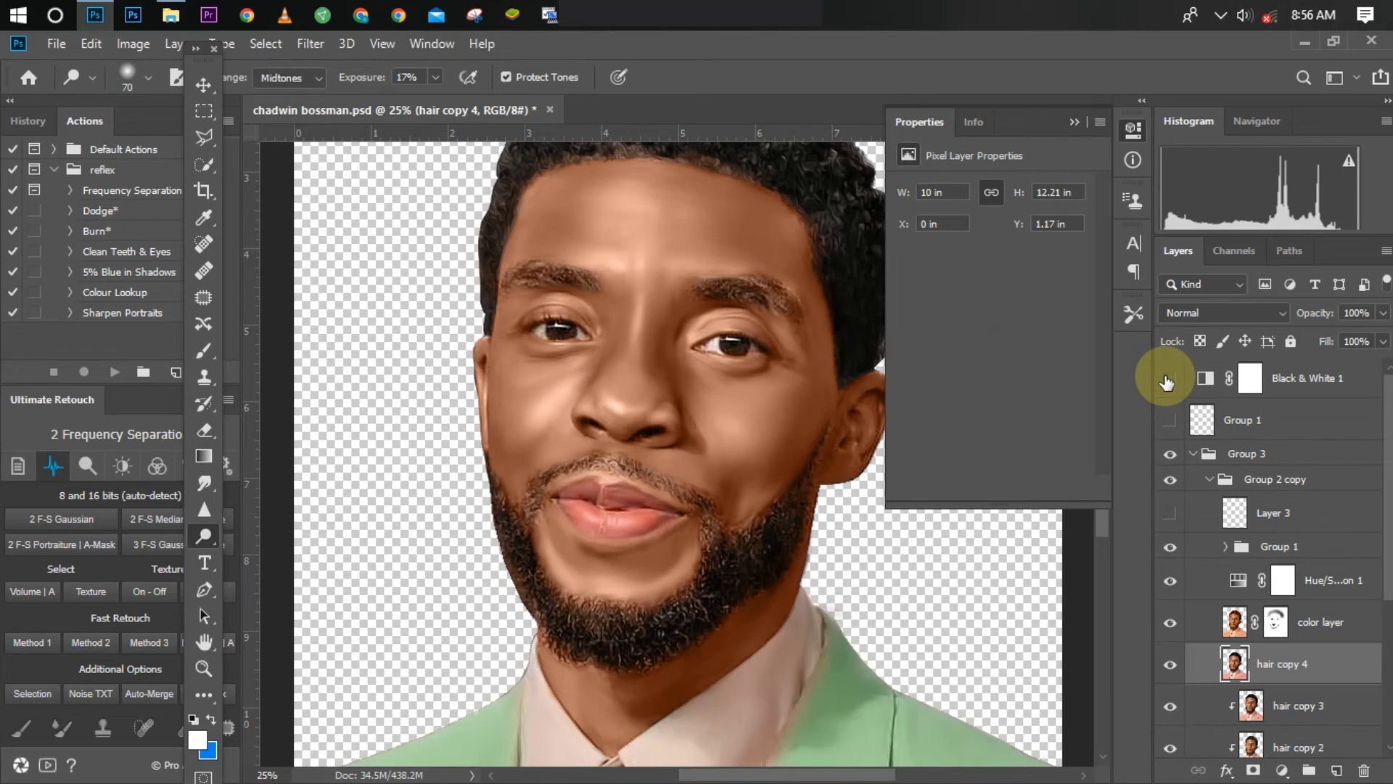
{"action": "key", "text": "ctrl+minus"}
{"action": "key", "text": "ctrl+minus"}
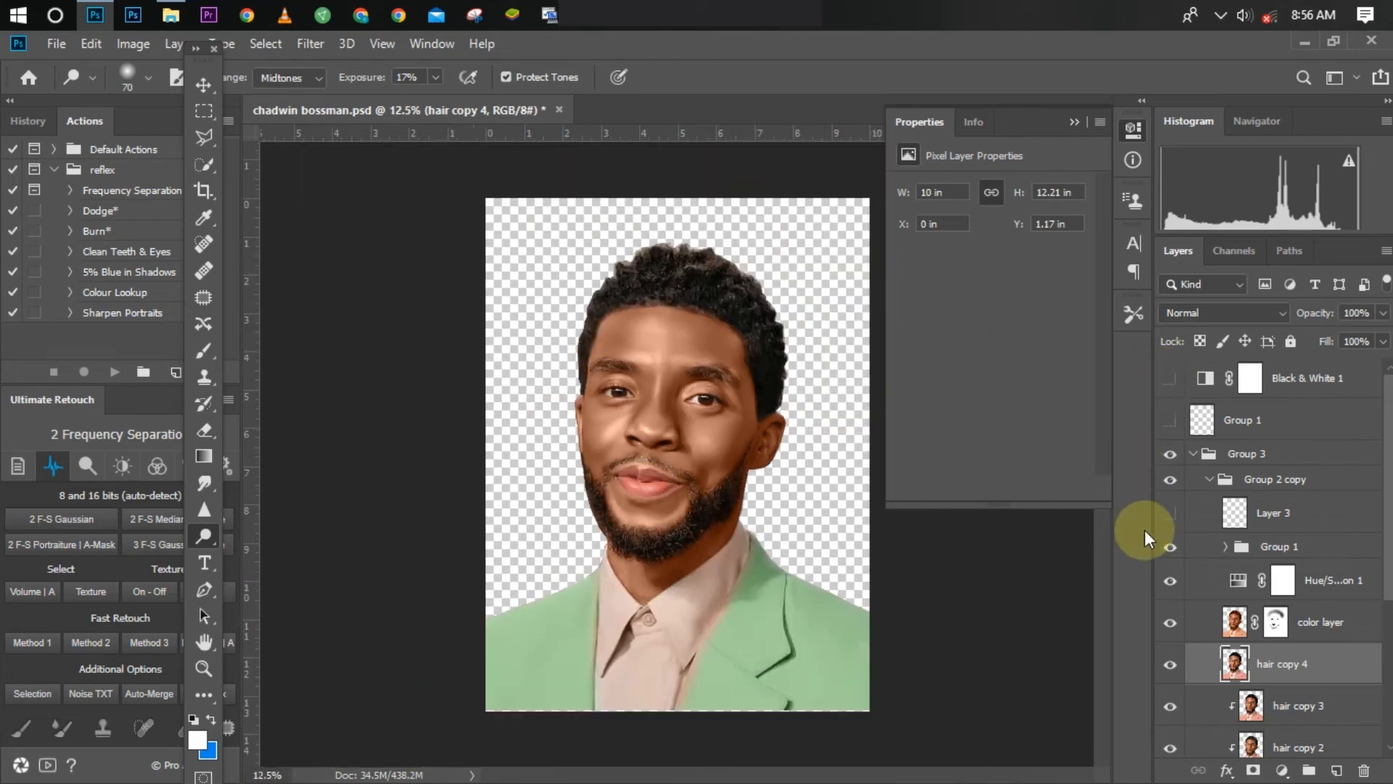
{"action": "left_click", "coordinate": [1167, 666]}
{"action": "left_click", "coordinate": [1167, 666]}
{"action": "left_click", "coordinate": [1169, 667]}
{"action": "left_click", "coordinate": [1168, 666]}
{"action": "left_click", "coordinate": [1169, 667]}
{"action": "left_click", "coordinate": [1168, 668]}
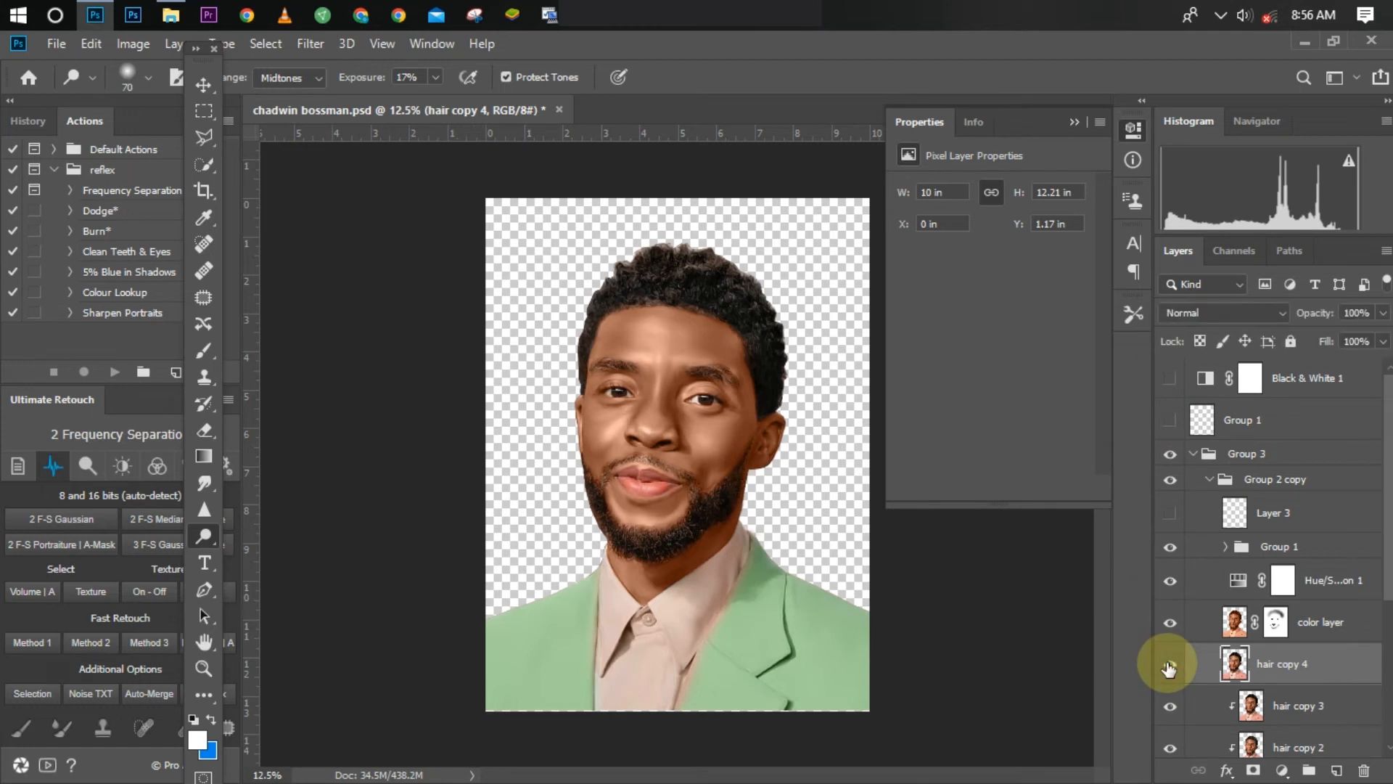
Step: Show the Black & White 1 adjustment again and dodge the lower lip on hair copy 4 with a size 70 brush
{"action": "left_click", "coordinate": [1169, 378]}
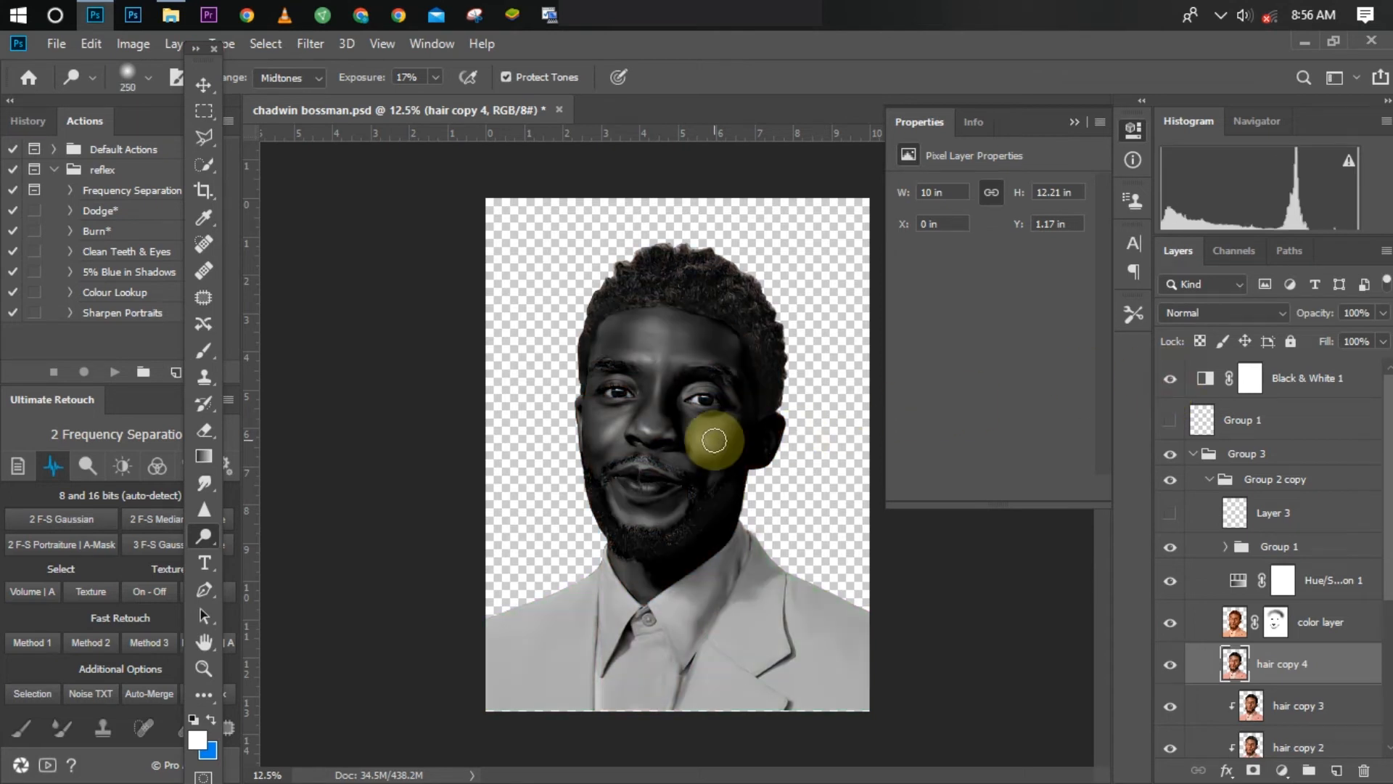
{"action": "key", "text": "bracketright"}
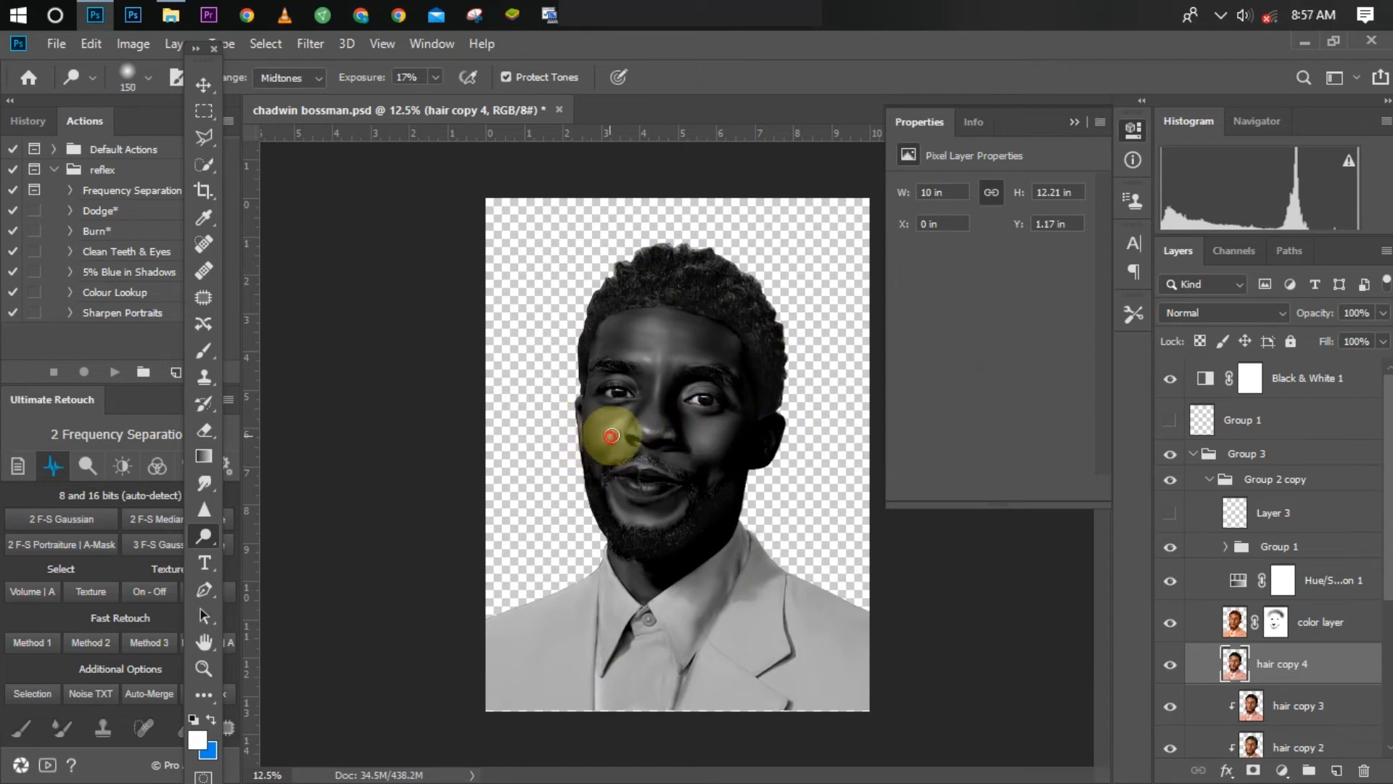
{"action": "key", "text": "ctrl+plus"}
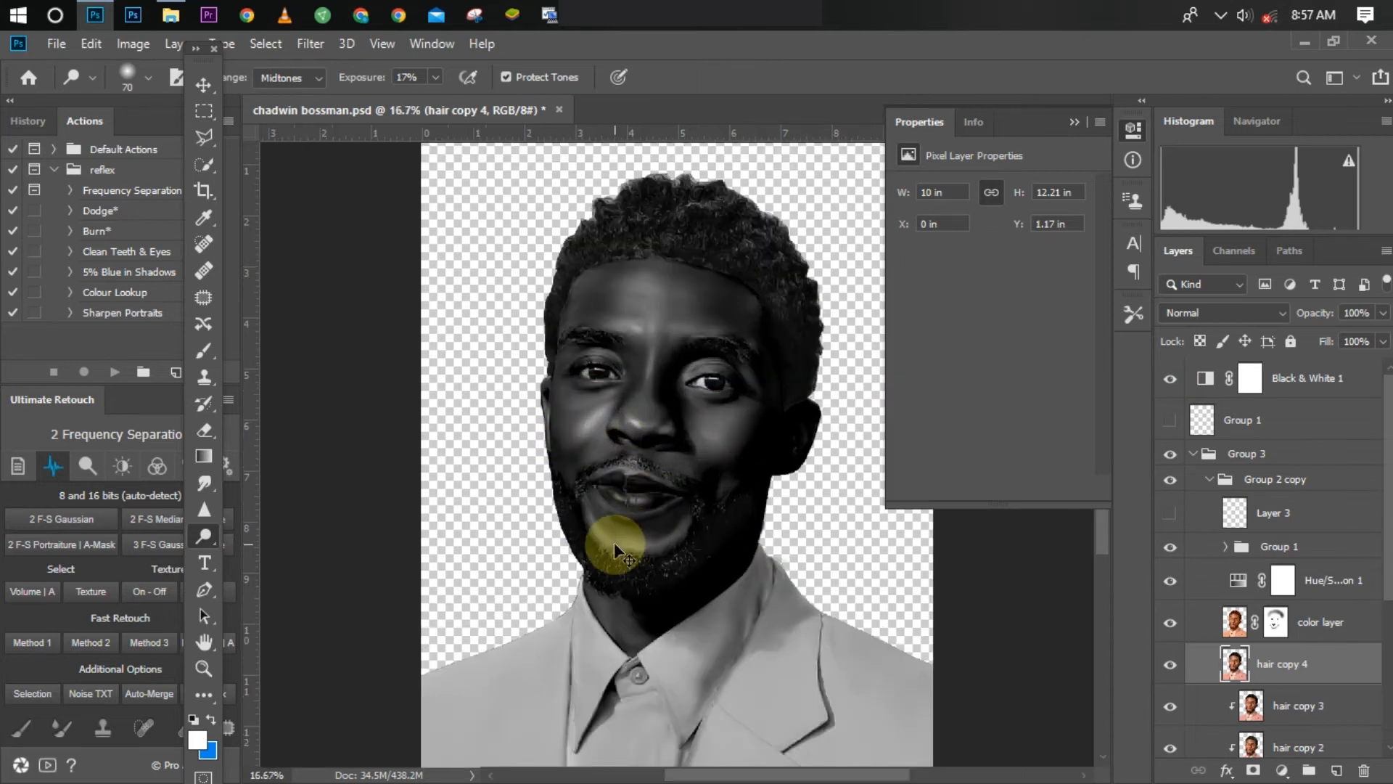
{"action": "key", "text": "ctrl+plus"}
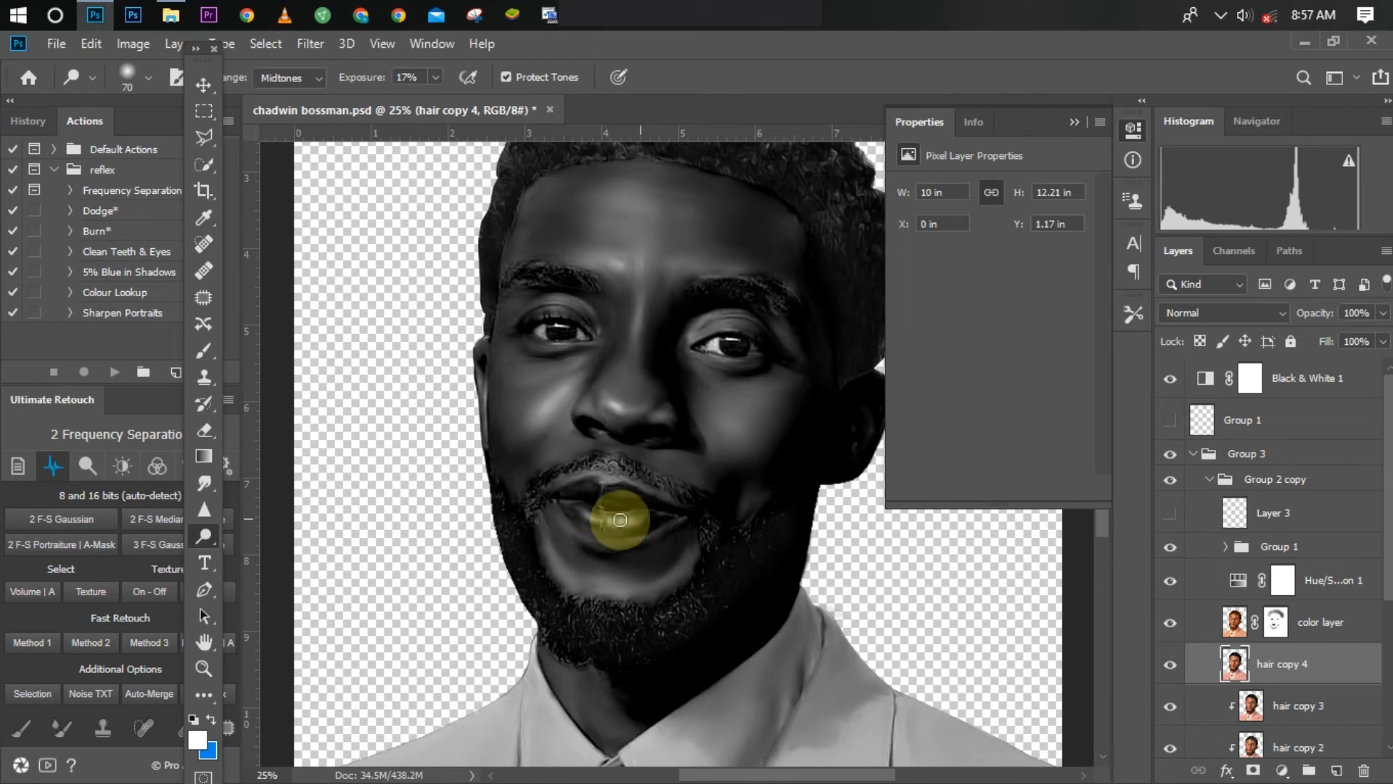
{"action": "left_click_drag", "start_coordinate": [622, 519], "coordinate": [591, 498]}
{"action": "key", "text": "ctrl+minus"}
{"action": "key", "text": "ctrl+plus"}
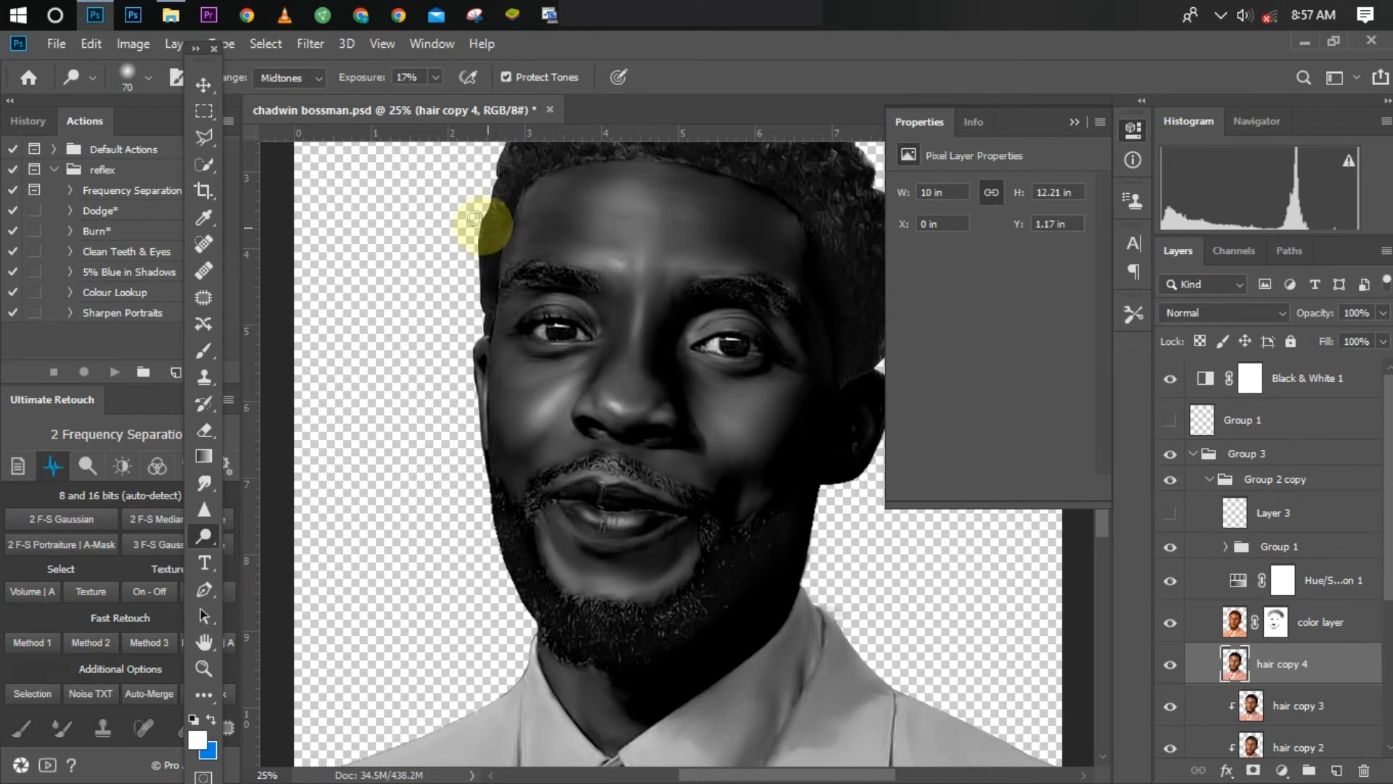
Step: Set the Dodge range to Highlights and dodge the highlights on the upper and lower lips with a size 40 brush
{"action": "left_click", "coordinate": [307, 75]}
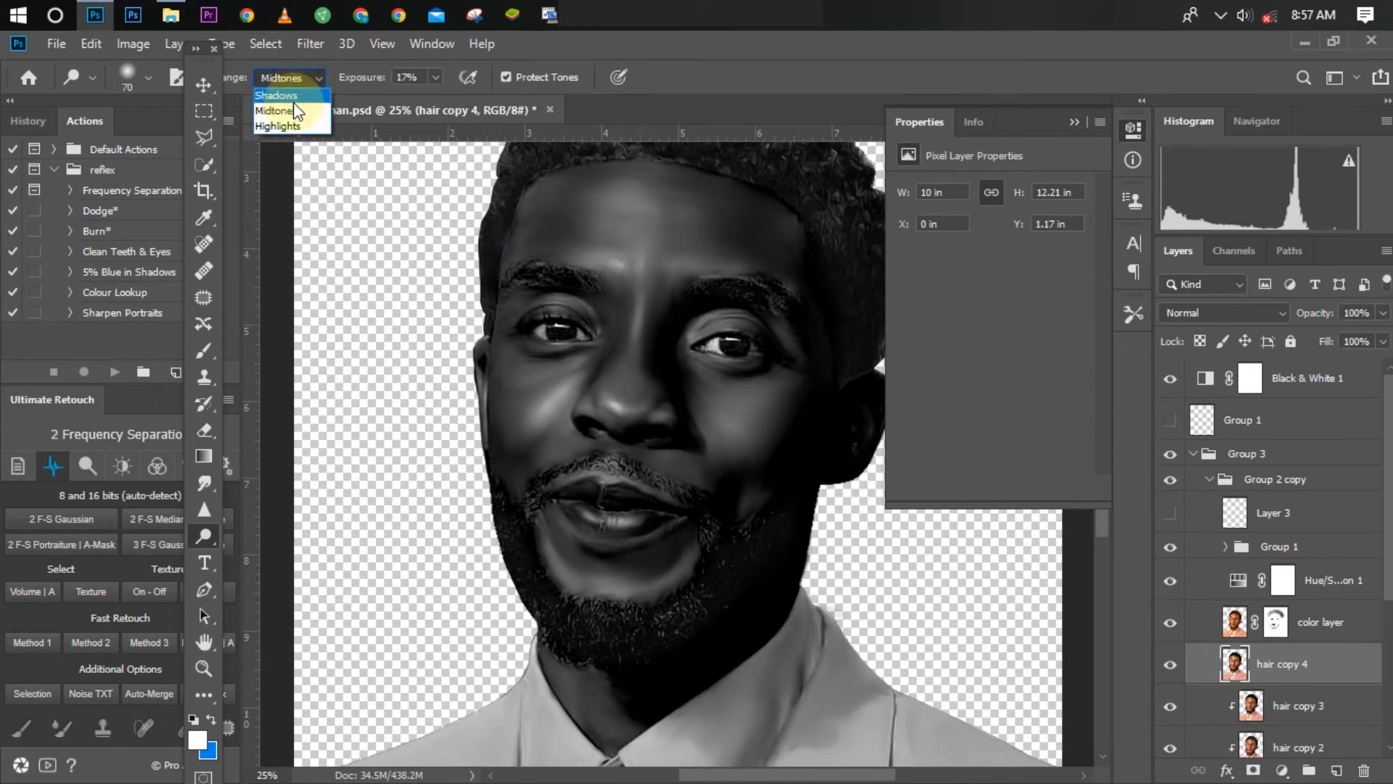
{"action": "left_click", "coordinate": [281, 126]}
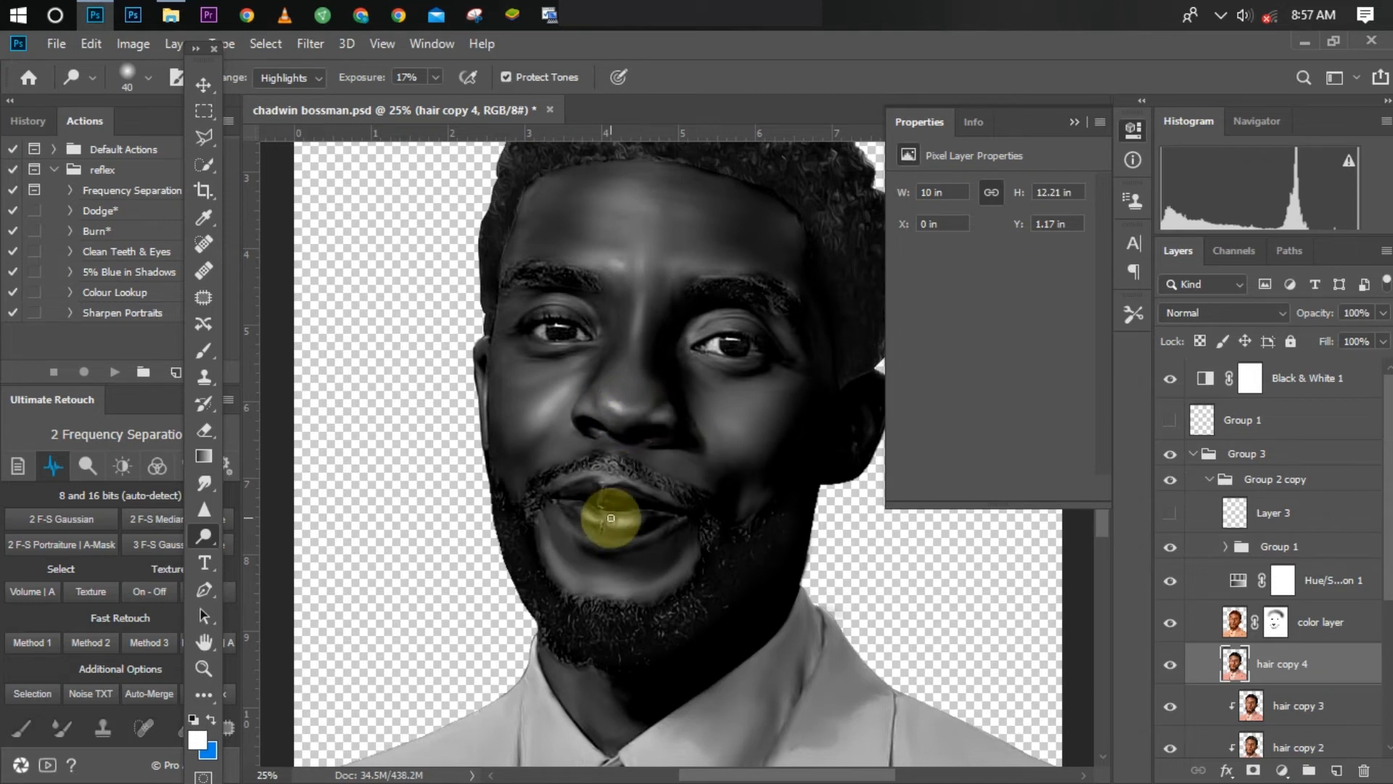
{"action": "key", "text": "ctrl+plus"}
{"action": "key", "text": "ctrl+minus"}
{"action": "key", "text": "ctrl+plus"}
{"action": "key", "text": "ctrl+minus"}
{"action": "key", "text": "ctrl+minus"}
{"action": "key", "text": "ctrl+plus"}
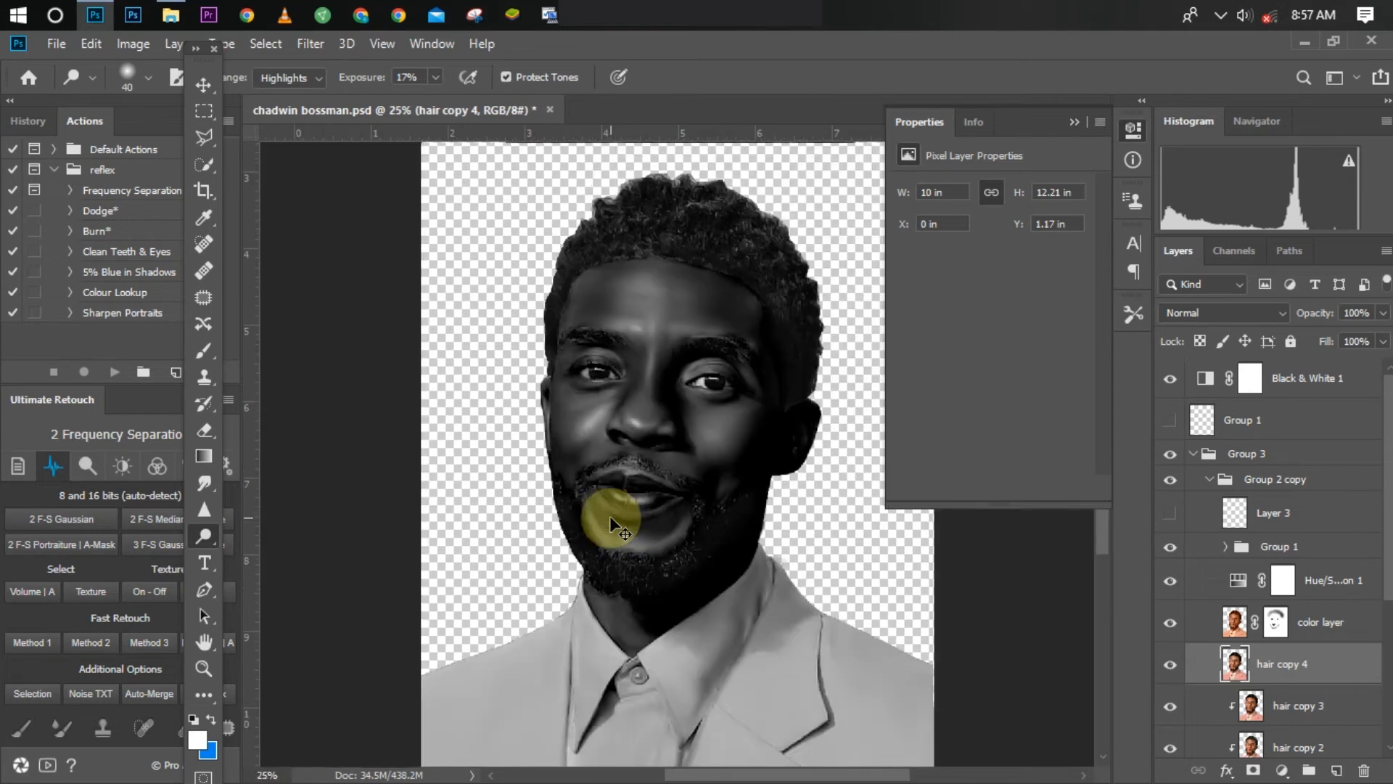
{"action": "key", "text": "ctrl+plus"}
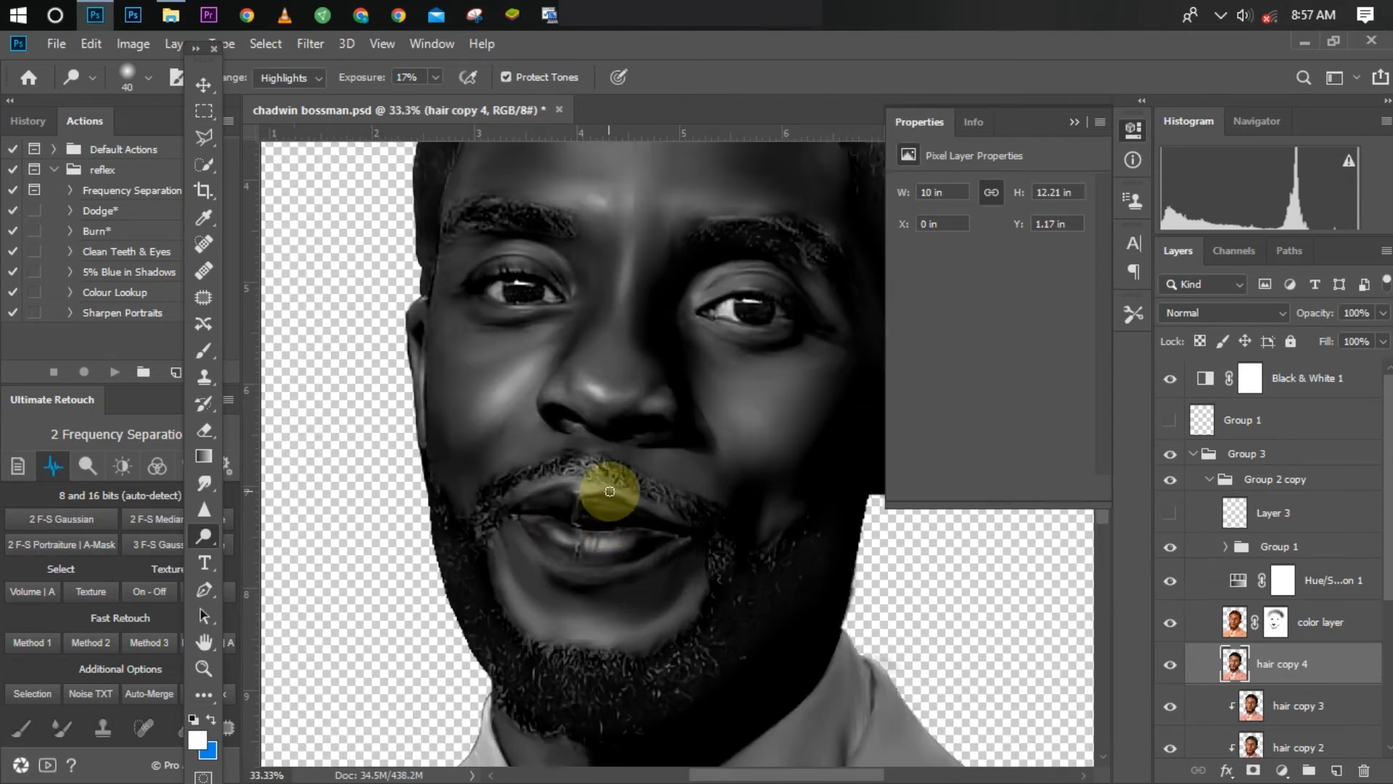
{"action": "left_click_drag", "start_coordinate": [616, 492], "coordinate": [635, 500]}
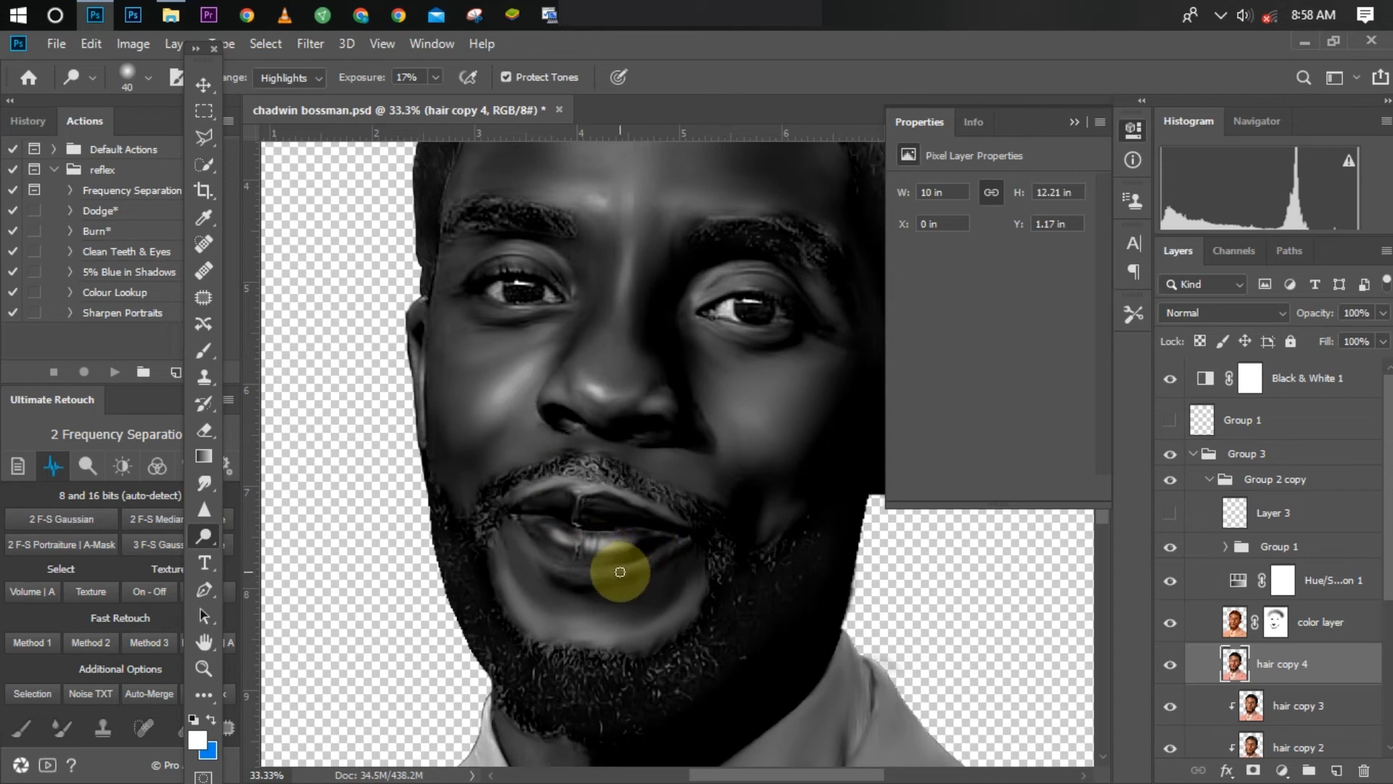
{"action": "mouse_move", "coordinate": [680, 546]}
{"action": "left_mouse_down"}
{"action": "mouse_move", "coordinate": [642, 567]}
{"action": "mouse_move", "coordinate": [676, 545]}
{"action": "left_mouse_up"}
{"action": "mouse_move", "coordinate": [567, 568]}
{"action": "left_mouse_down"}
{"action": "mouse_move", "coordinate": [515, 532]}
{"action": "mouse_move", "coordinate": [563, 573]}
{"action": "left_mouse_up"}
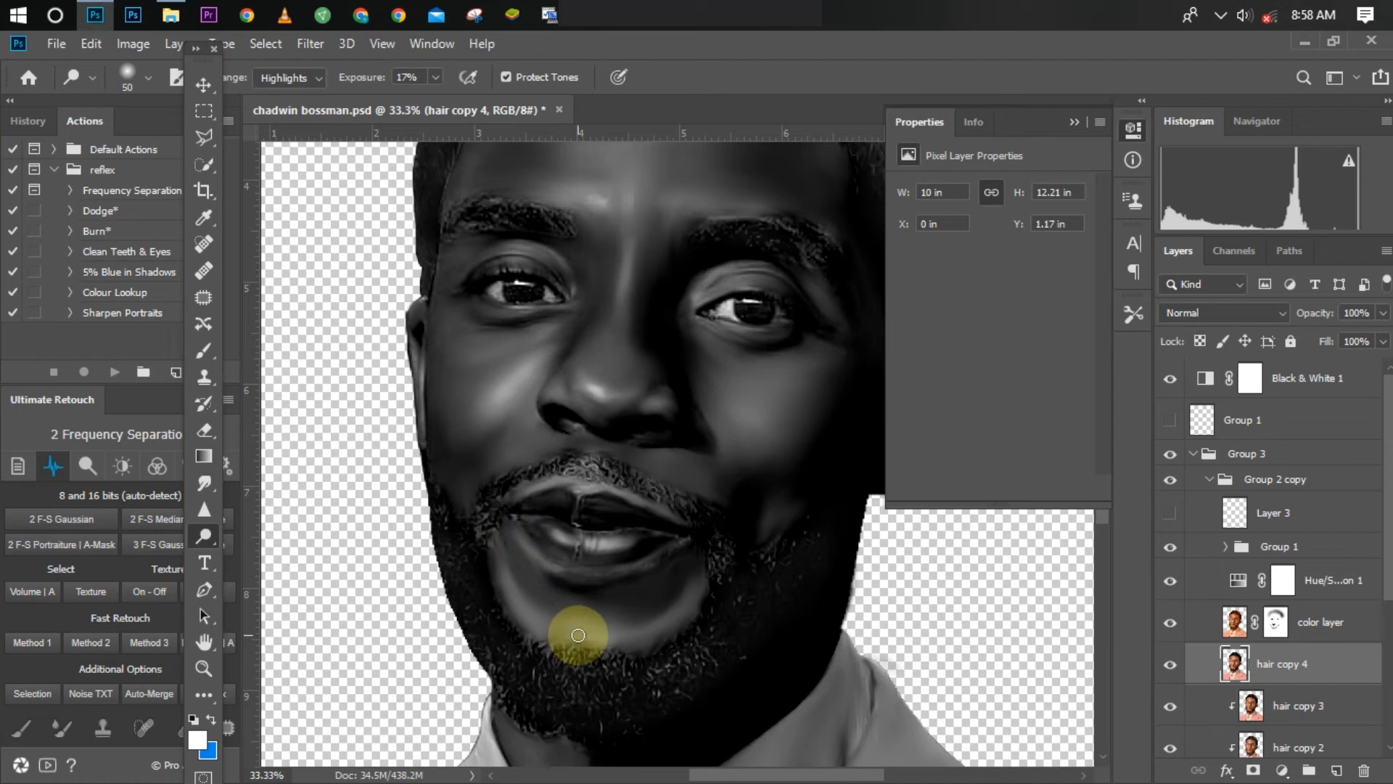
Step: Set the Dodge exposure to 20% and dodge the highlights on the chin and along the nose bridge
{"action": "left_click", "coordinate": [410, 77]}
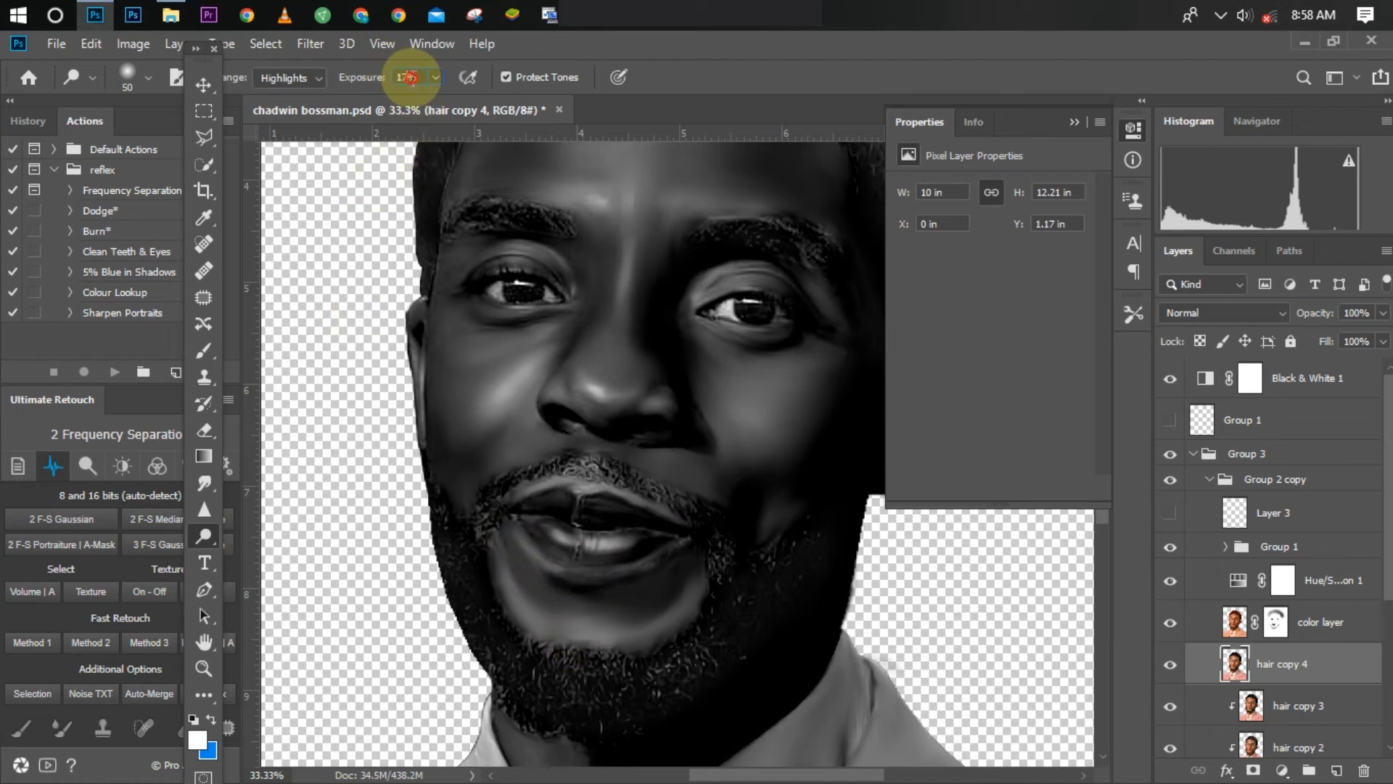
{"action": "key", "text": "Return"}
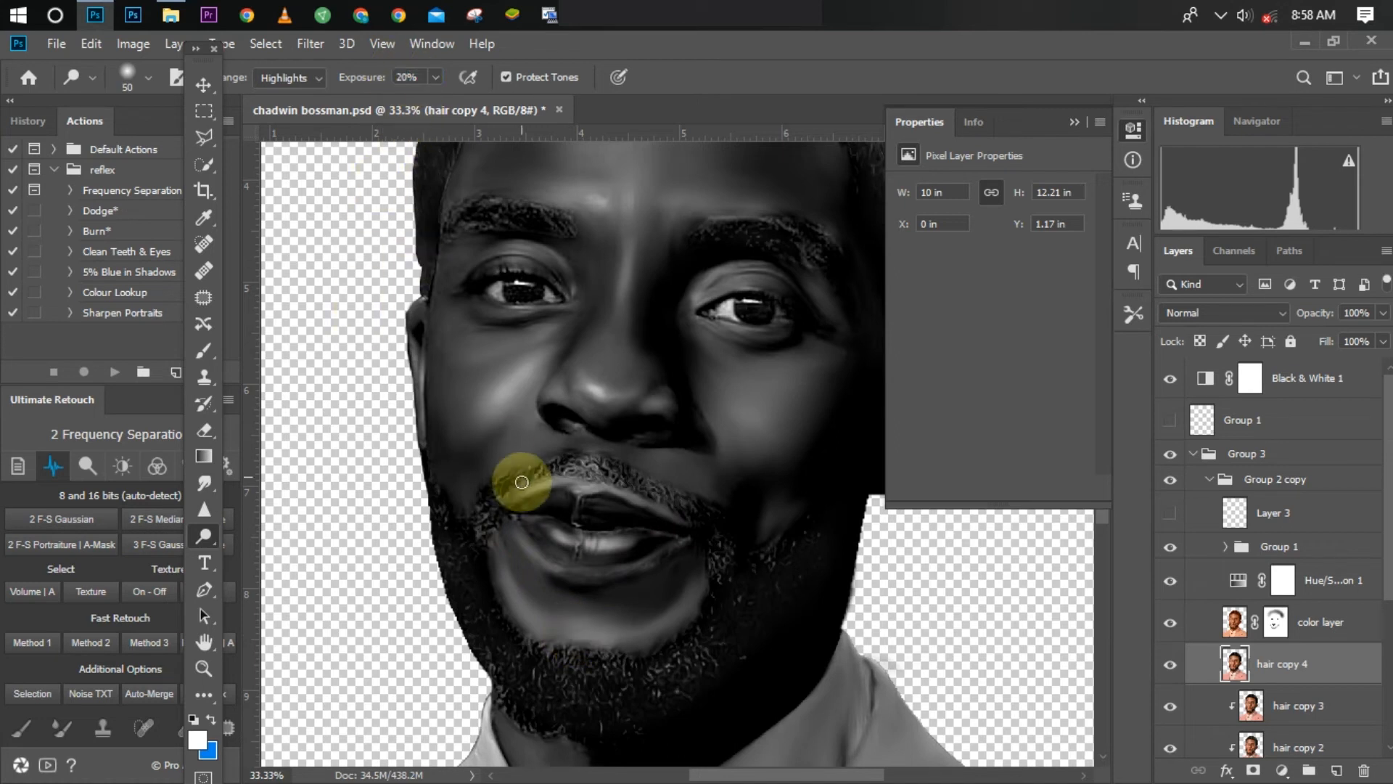
{"action": "left_click_drag", "start_coordinate": [580, 638], "coordinate": [606, 638]}
{"action": "key", "text": "ctrl+minus"}
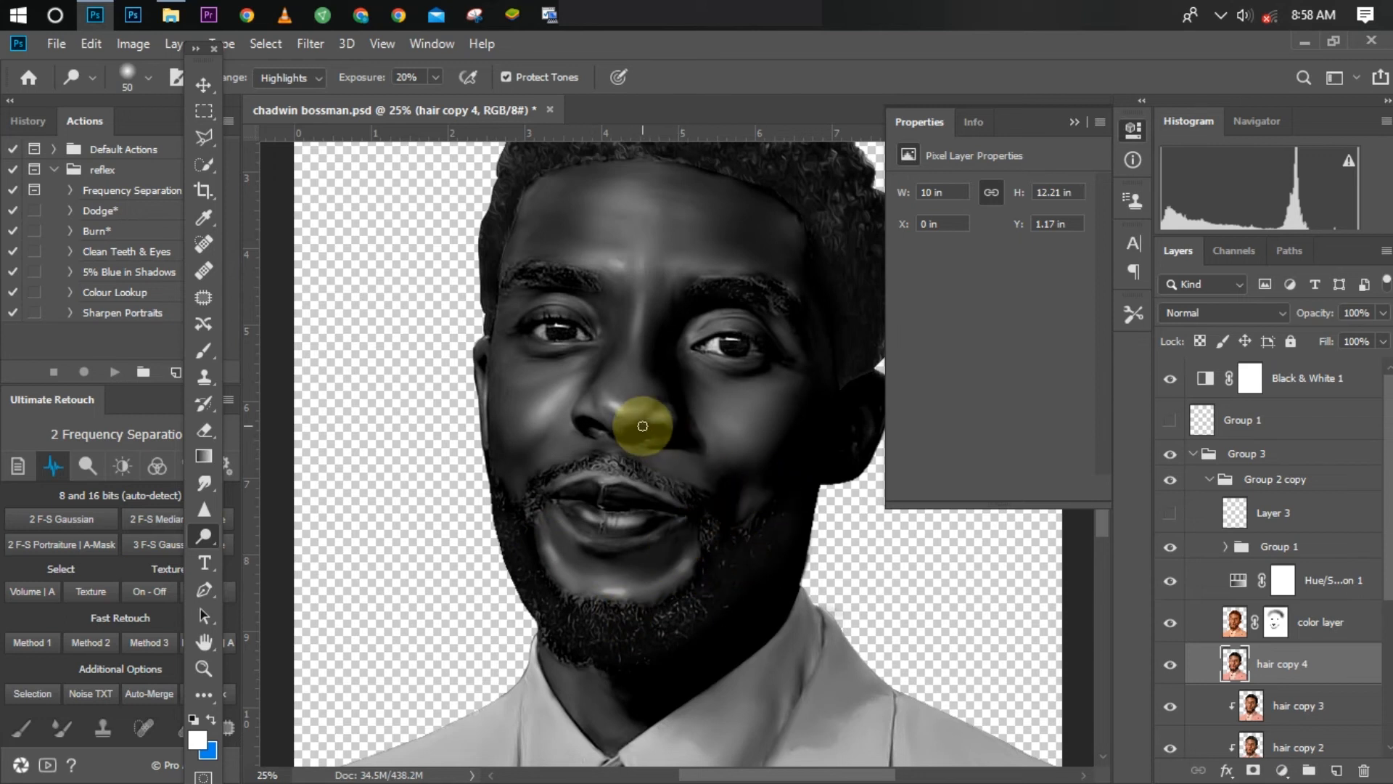
{"action": "key", "text": "bracketleft"}
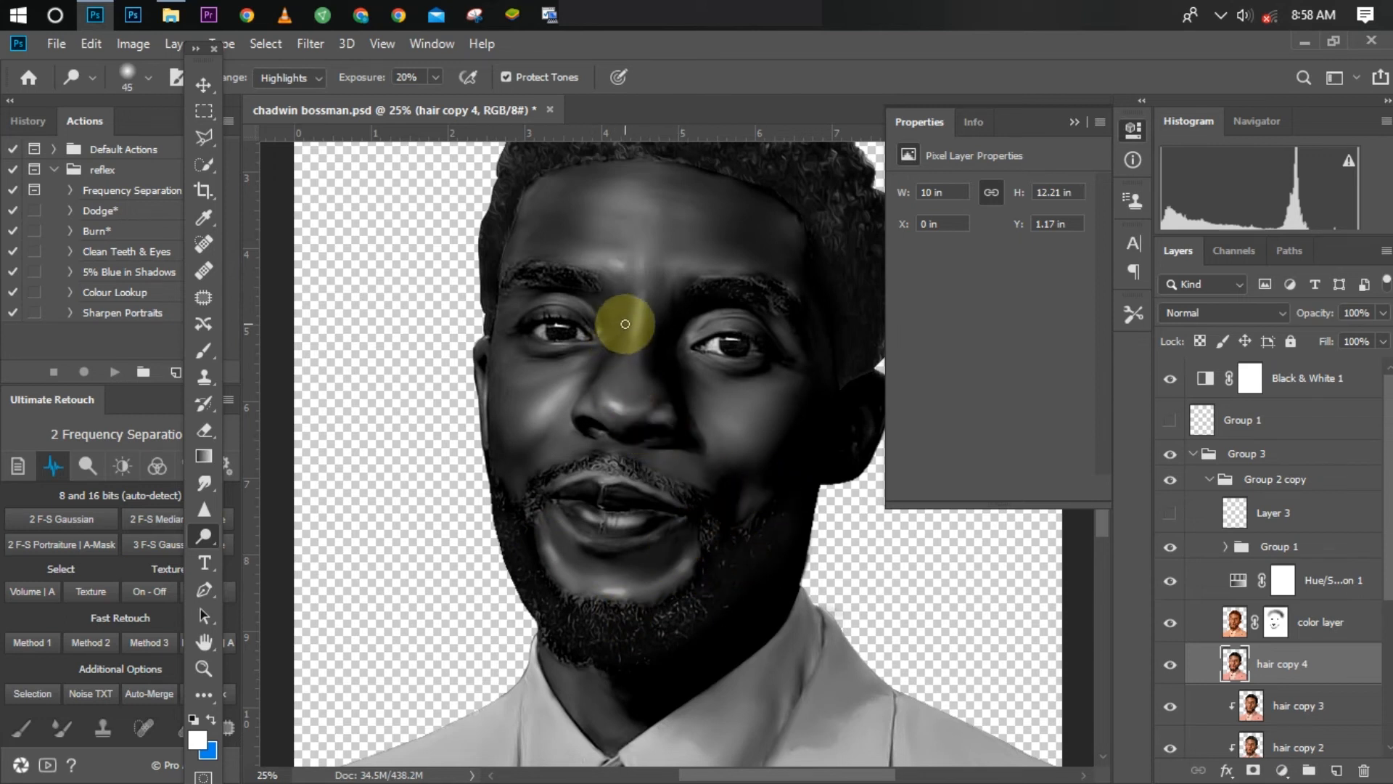
{"action": "left_click_drag", "start_coordinate": [639, 304], "coordinate": [635, 345]}
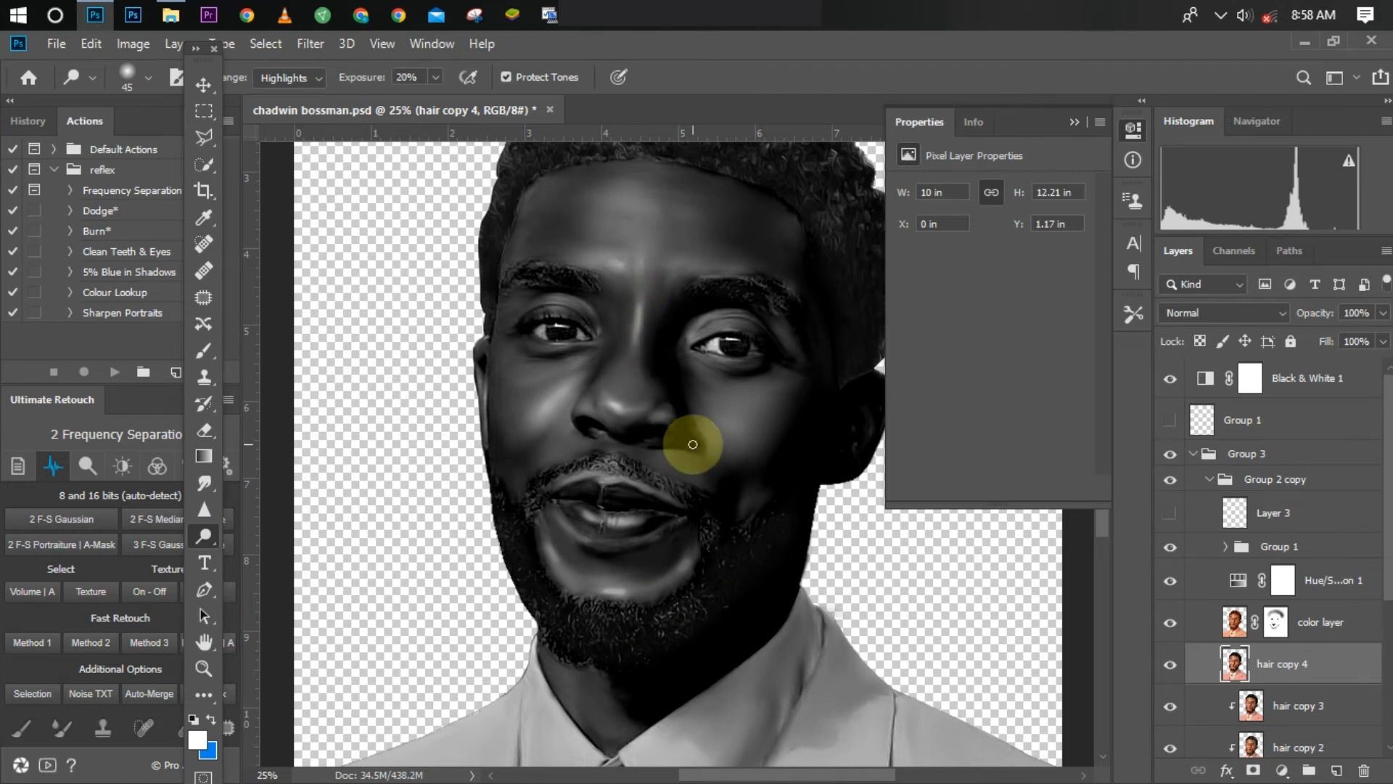
Step: Dodge the brightest spots on both cheeks of hair copy 4, reducing the brush from size 60 to 40 for finer strokes
{"action": "key", "text": "ctrl+minus"}
{"action": "key", "text": "ctrl+plus"}
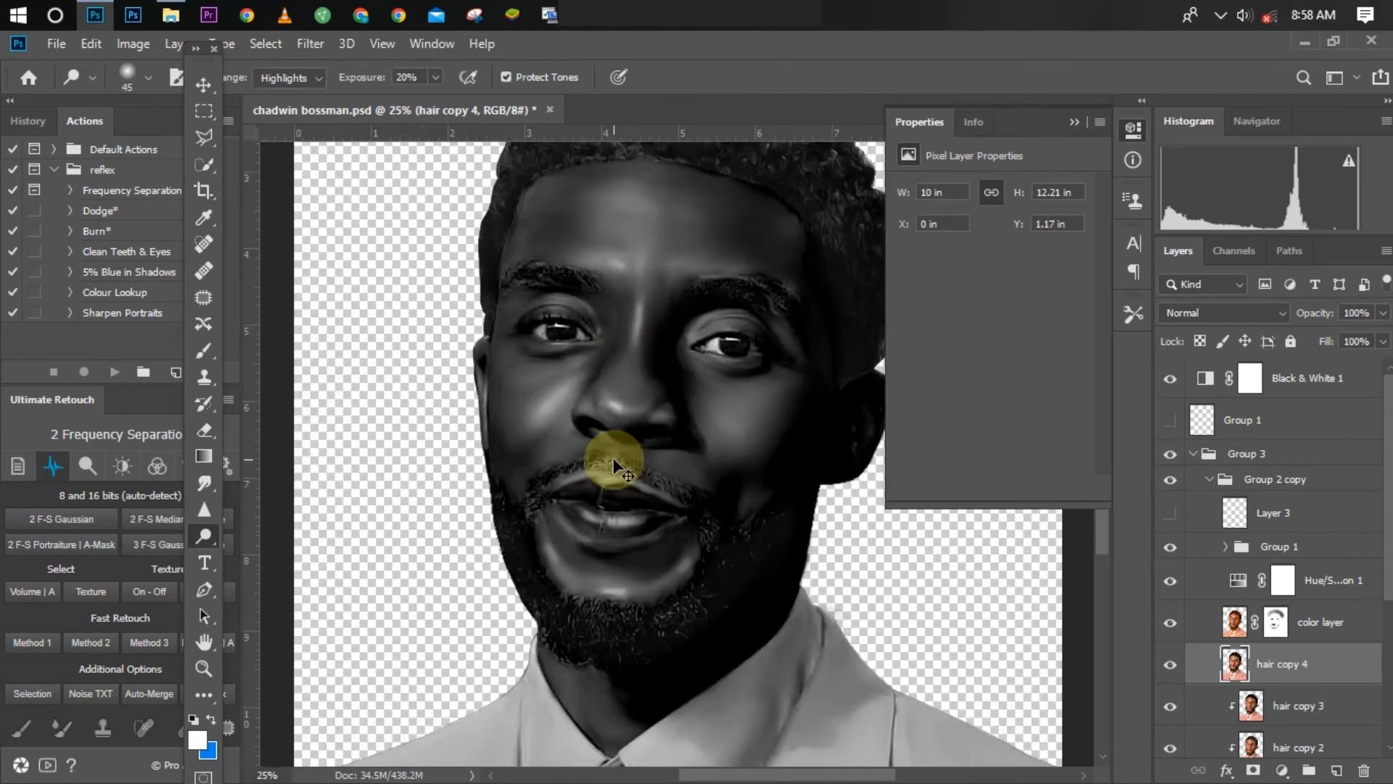
{"action": "left_click_drag", "start_coordinate": [720, 426], "coordinate": [730, 421]}
{"action": "key", "text": "ctrl+minus"}
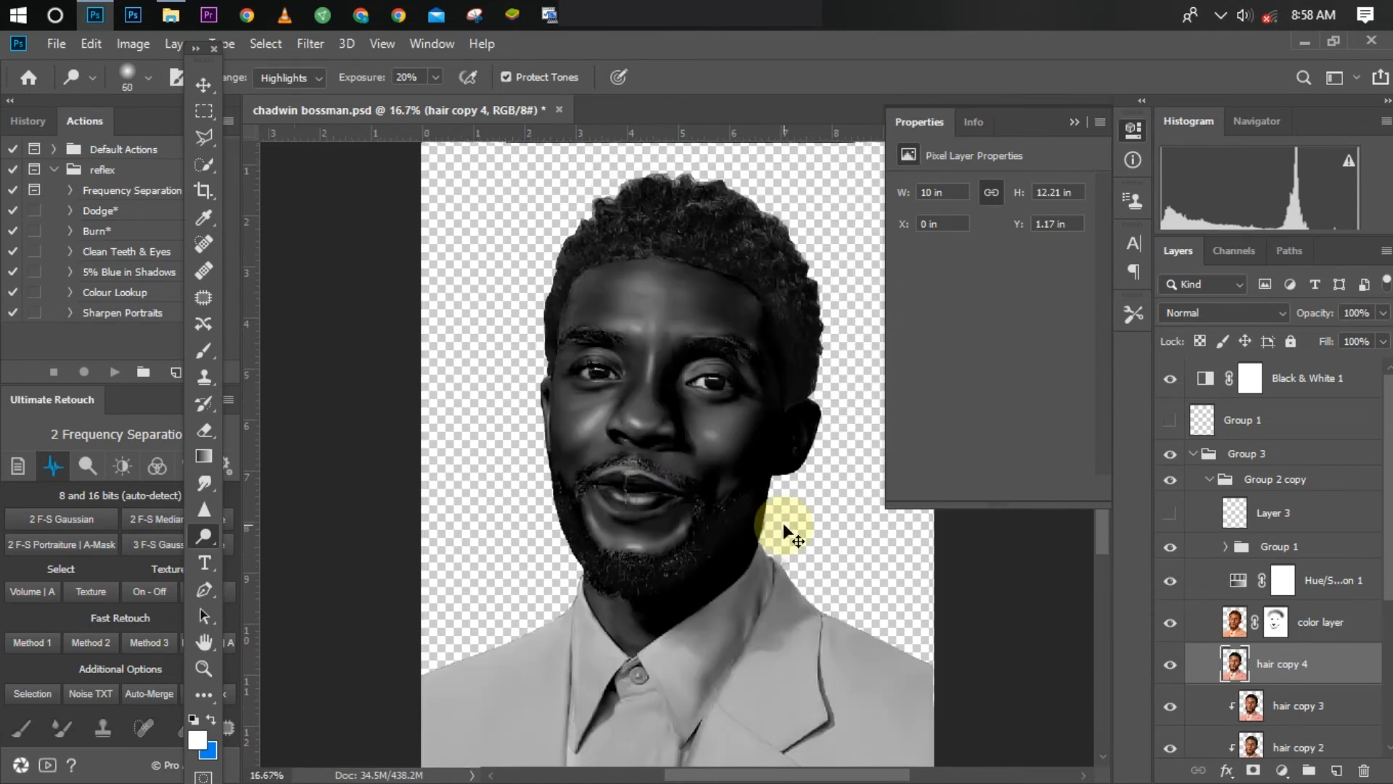
{"action": "mouse_move", "coordinate": [587, 439]}
{"action": "left_mouse_down"}
{"action": "mouse_move", "coordinate": [570, 420]}
{"action": "mouse_move", "coordinate": [580, 410]}
{"action": "left_mouse_up"}
{"action": "key", "text": "ctrl+minus"}
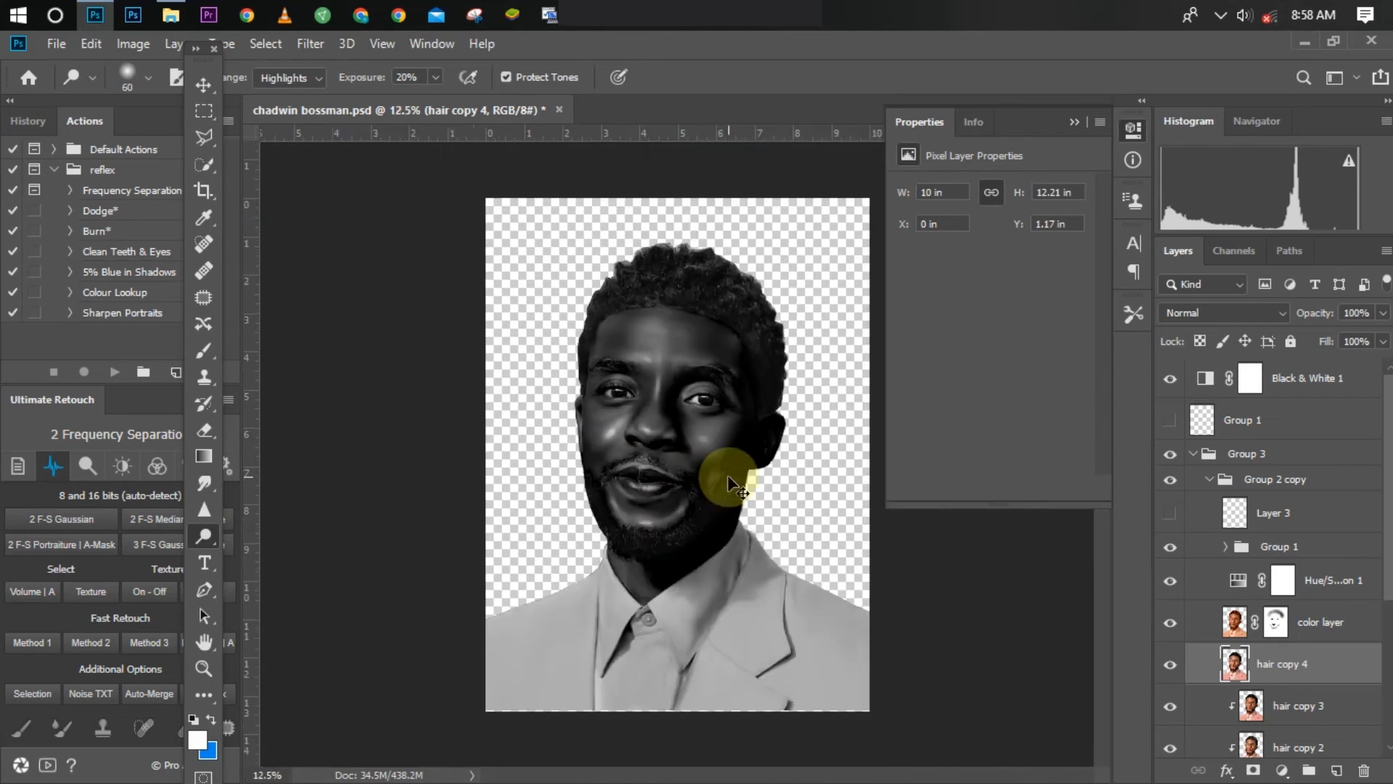
{"action": "key", "text": "ctrl+plus"}
{"action": "key", "text": "ctrl+plus"}
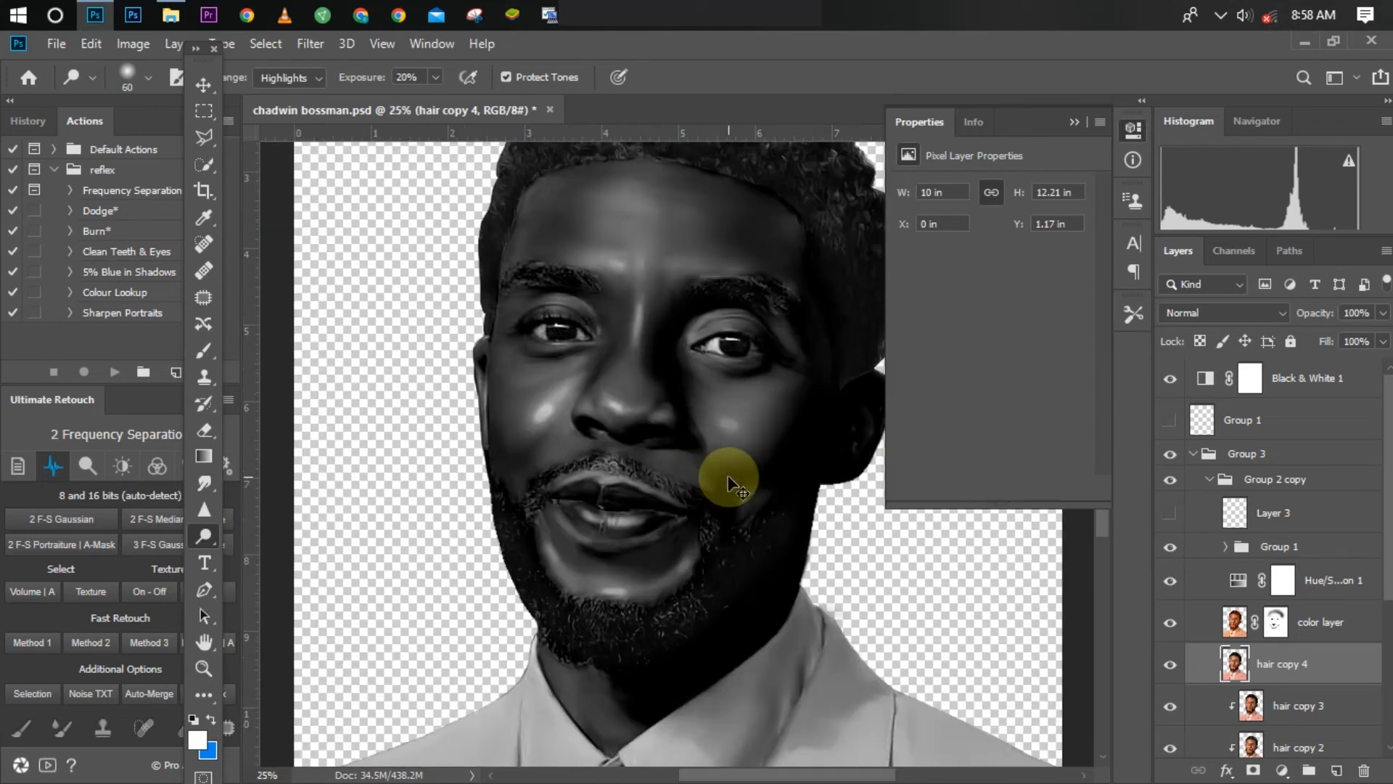
{"action": "key", "text": "bracketleft"}
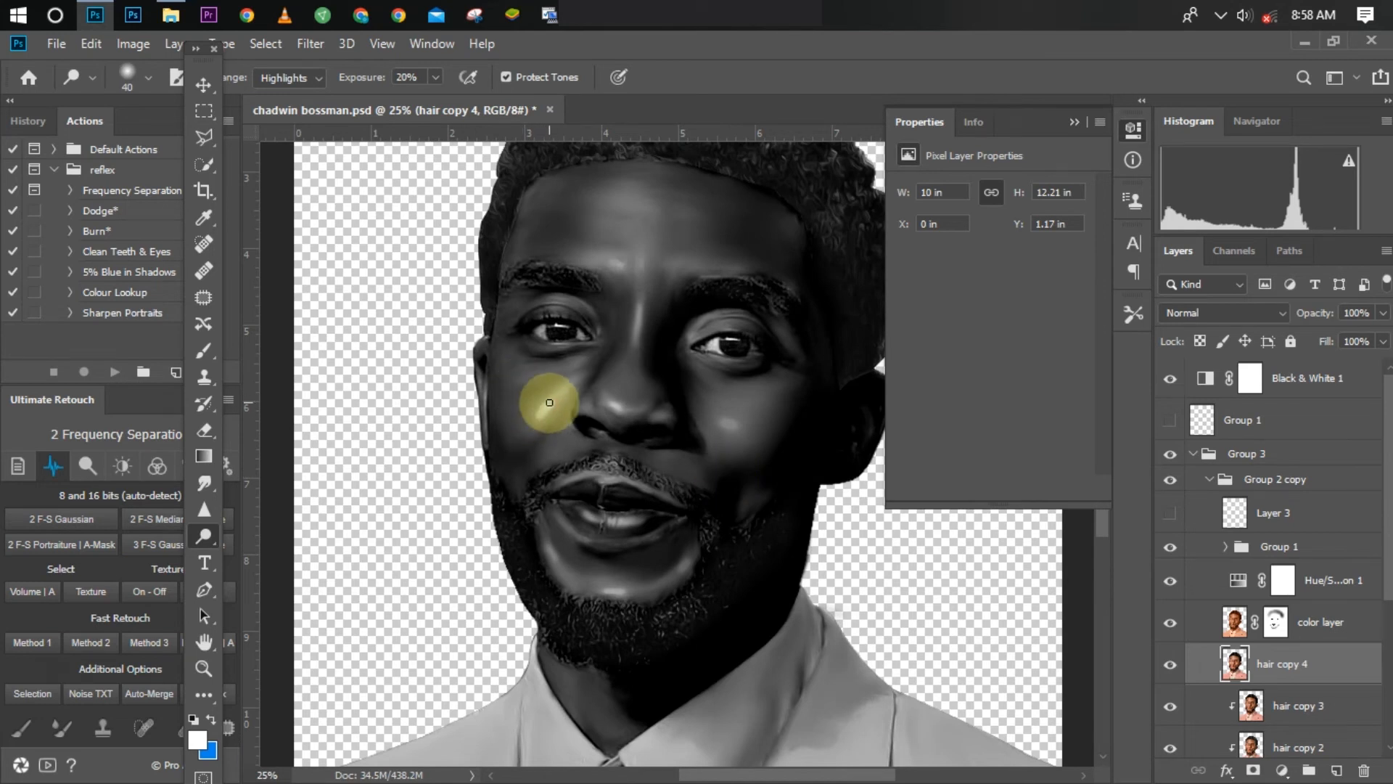
{"action": "left_click_drag", "start_coordinate": [548, 405], "coordinate": [549, 405]}
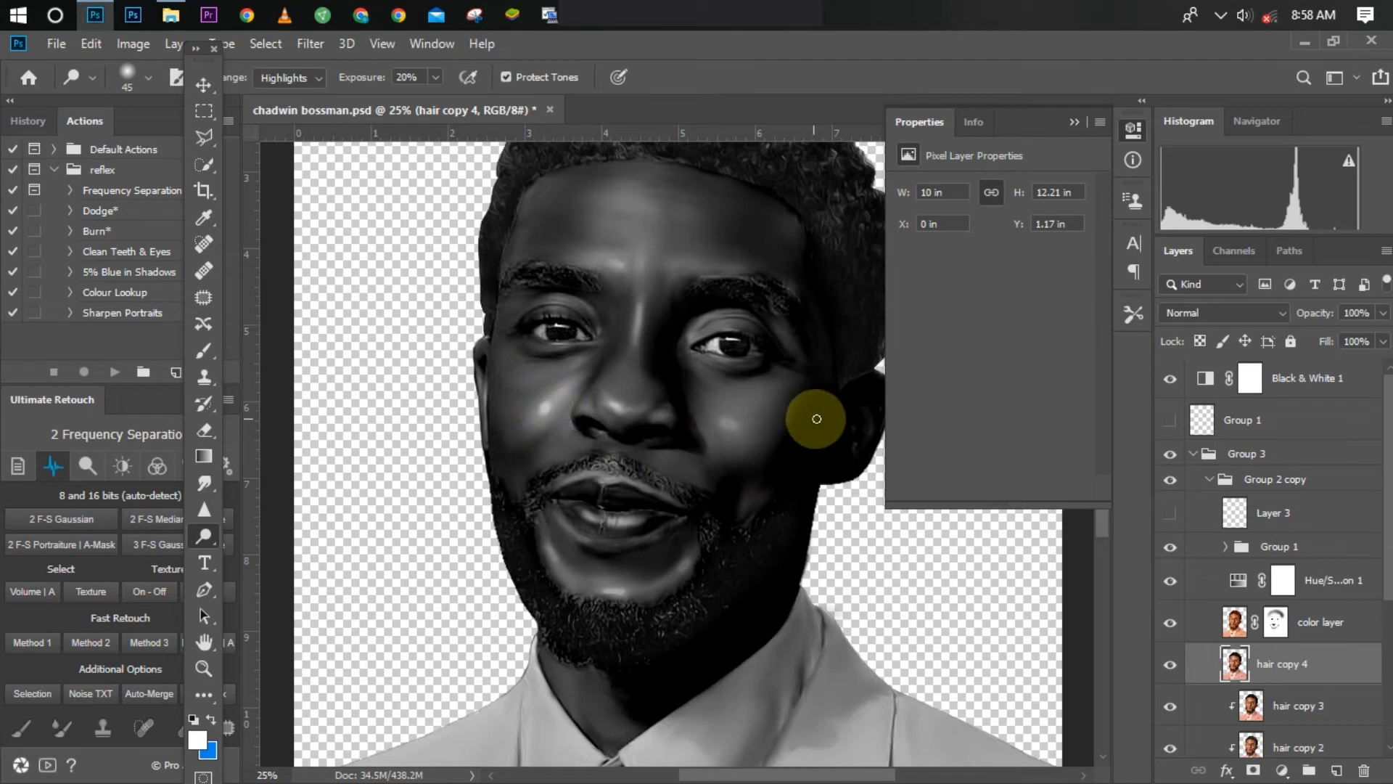
Step: Dodge the highlights above the inner eyebrow and across the brow area with a size 70 brush
{"action": "key", "text": "ctrl+minus"}
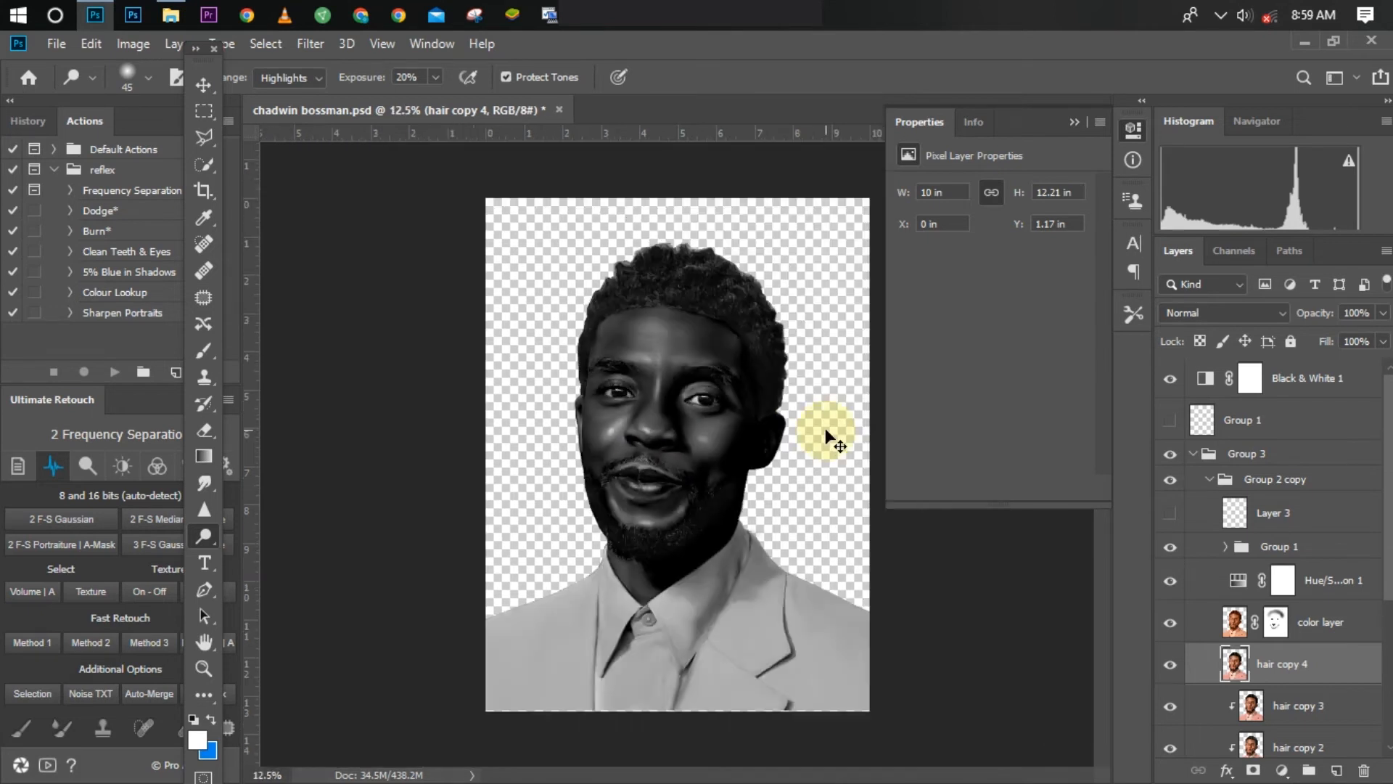
{"action": "key", "text": "ctrl+plus"}
{"action": "left_click_drag", "start_coordinate": [628, 328], "coordinate": [747, 336]}
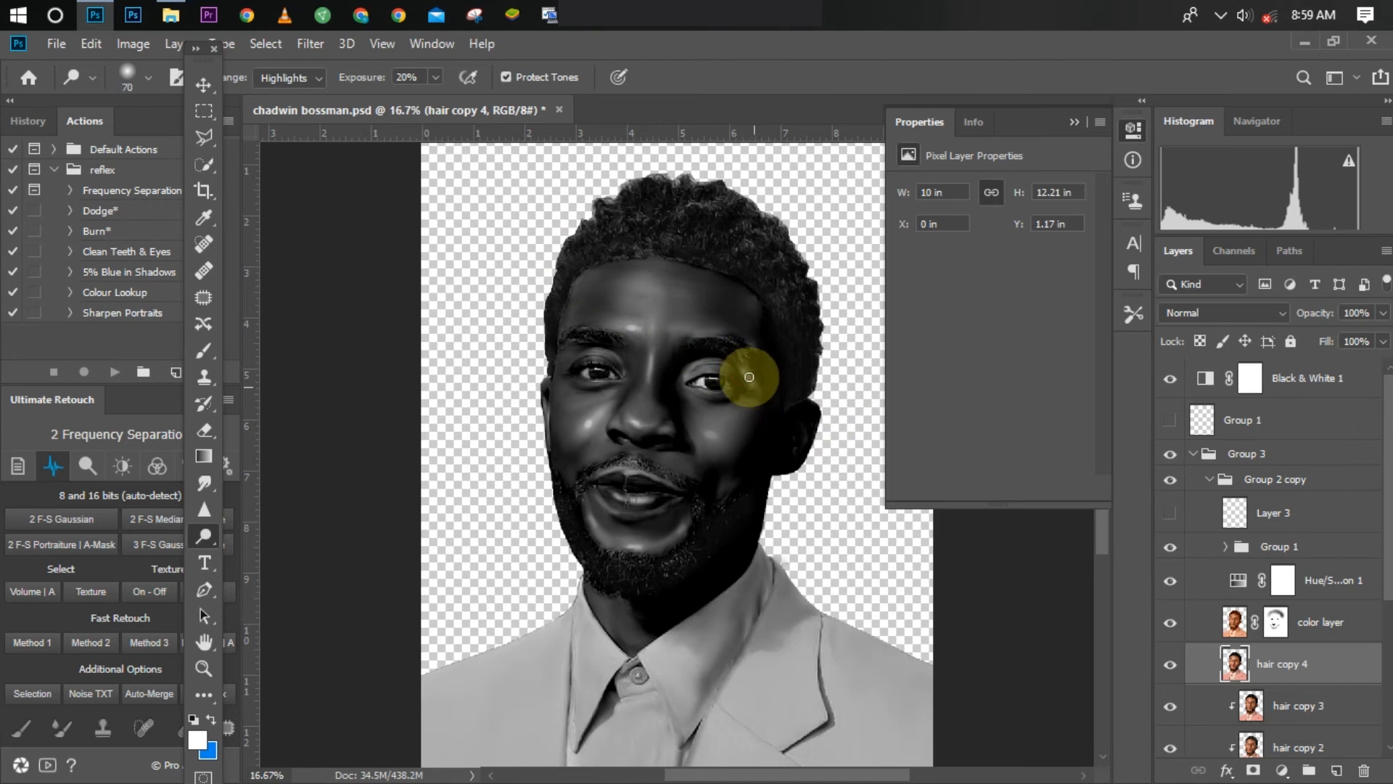
Step: Dodge the outer edge of the ear with a size 45 brush and the neck below the beard with size 150
{"action": "key", "text": "ctrl+plus"}
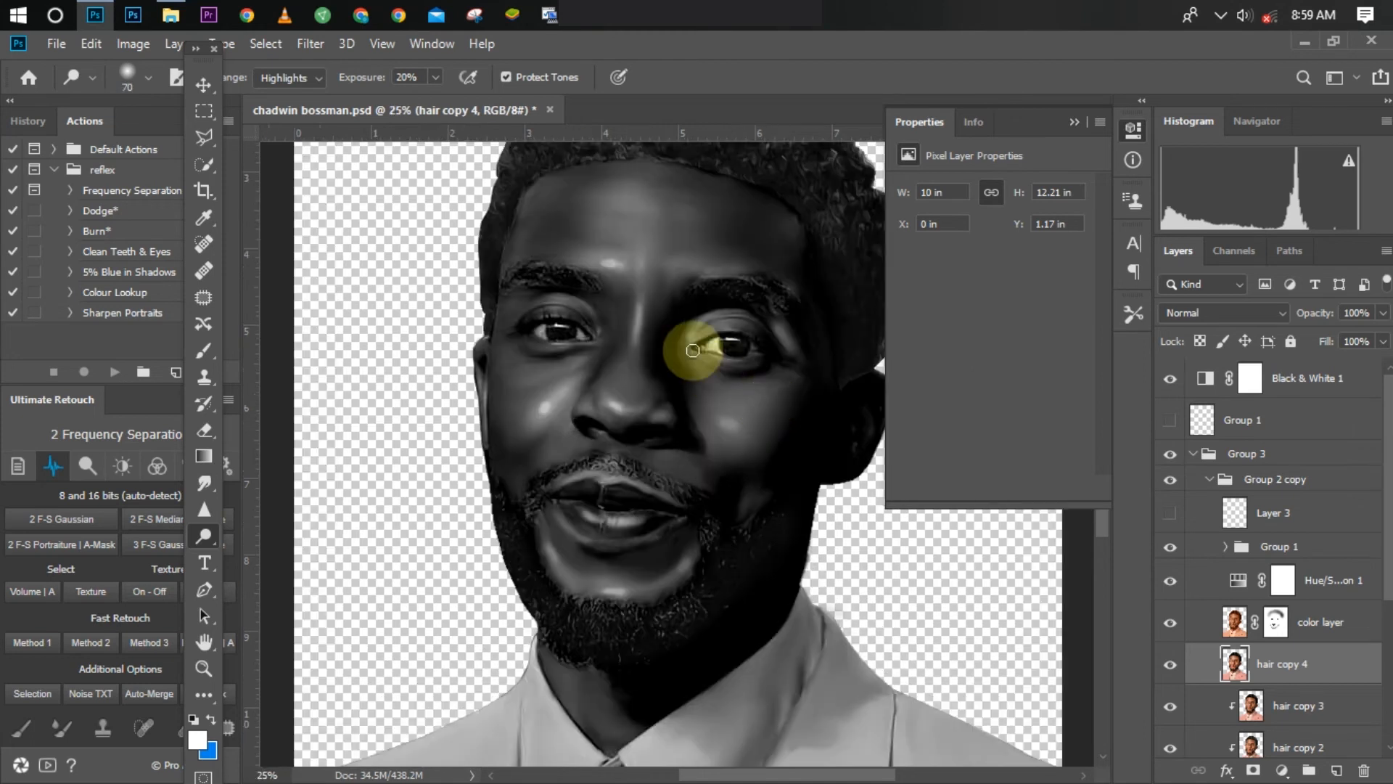
{"action": "key", "text": "bracketleft"}
{"action": "key", "text": "bracketleft"}
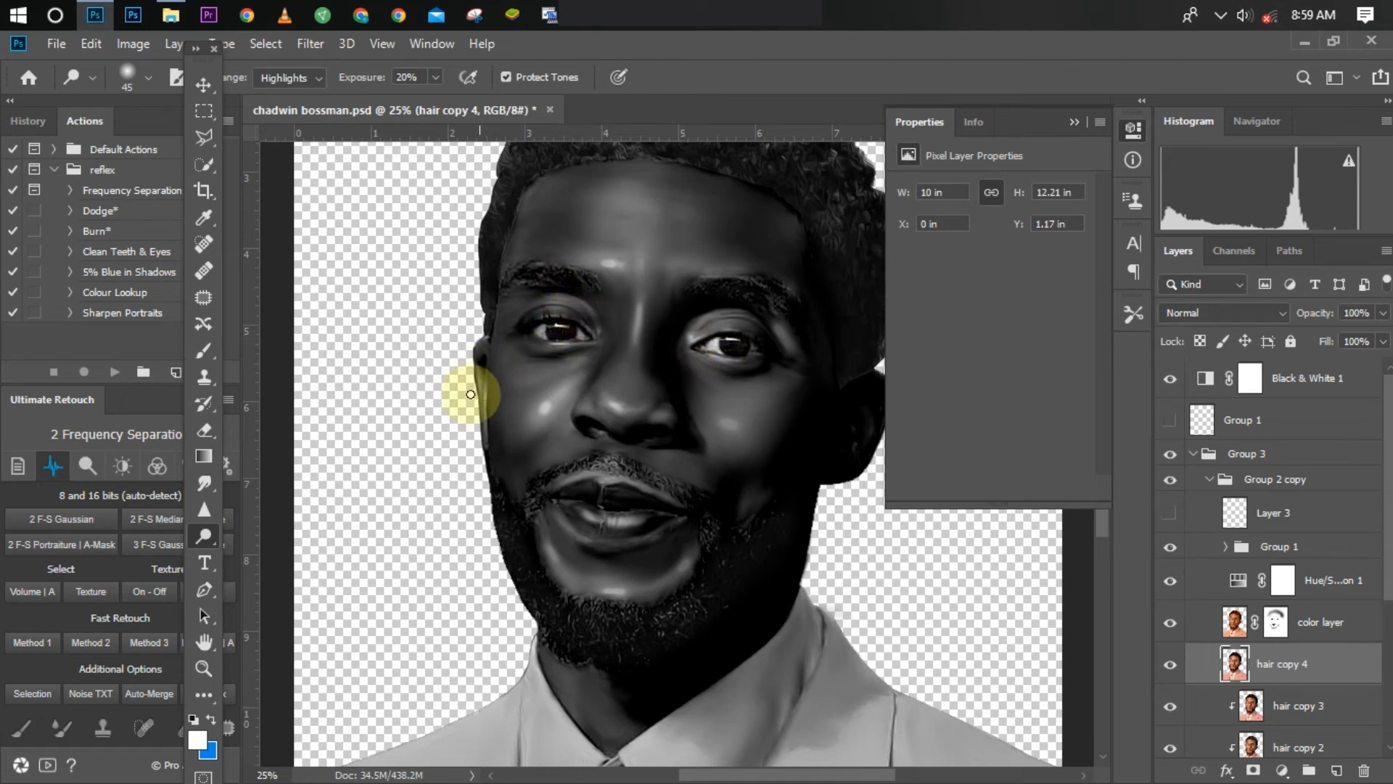
{"action": "left_click_drag", "start_coordinate": [485, 432], "coordinate": [477, 367]}
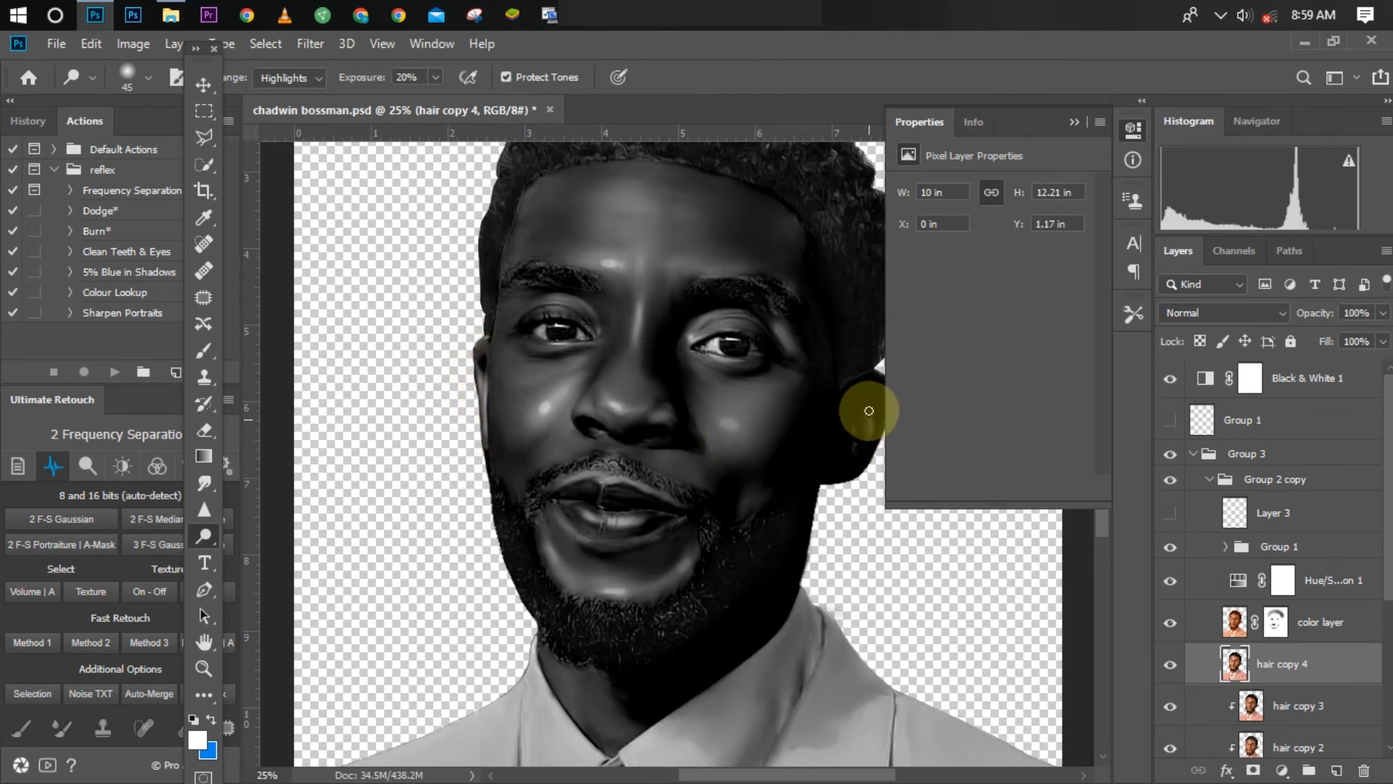
{"action": "key", "text": "bracketright"}
{"action": "key", "text": "bracketright"}
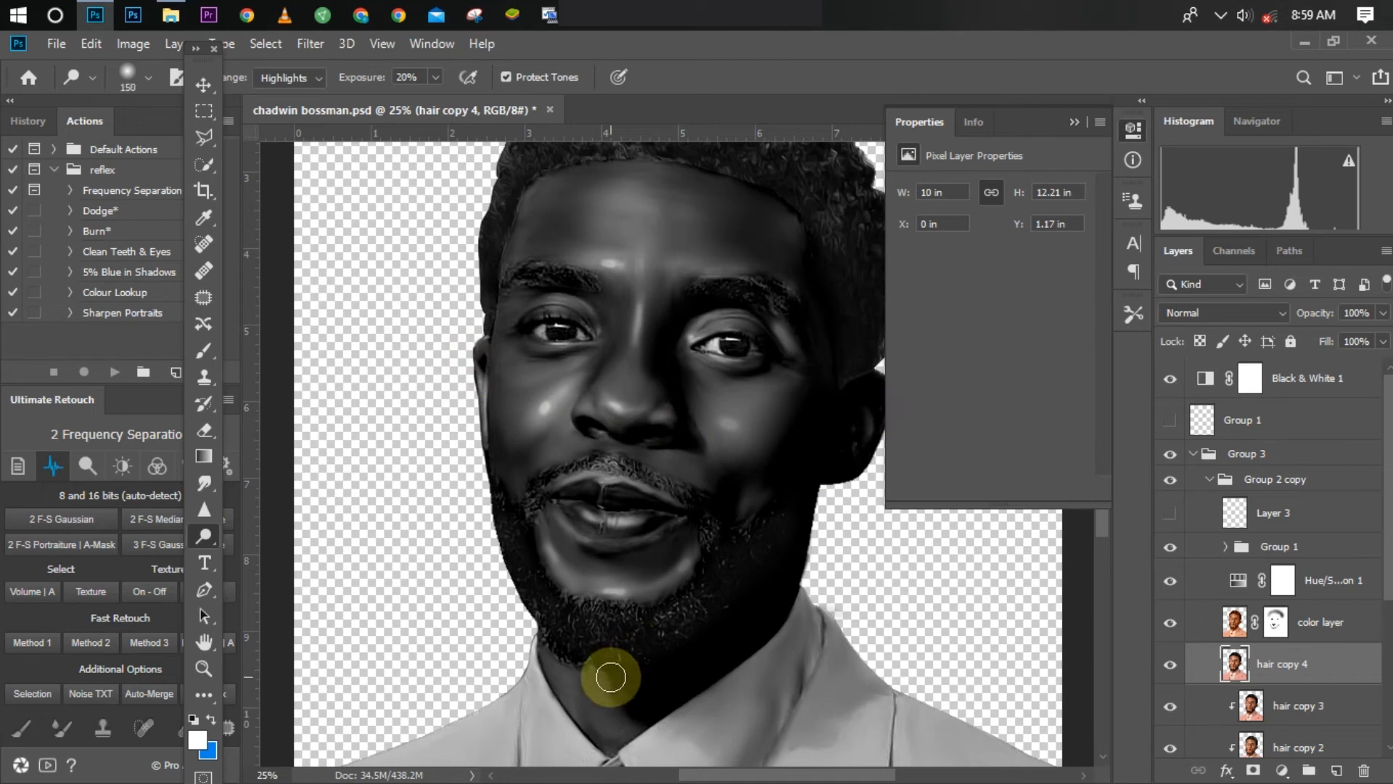
{"action": "mouse_move", "coordinate": [610, 676]}
{"action": "left_mouse_down"}
{"action": "mouse_move", "coordinate": [564, 672]}
{"action": "mouse_move", "coordinate": [613, 730]}
{"action": "left_mouse_up"}
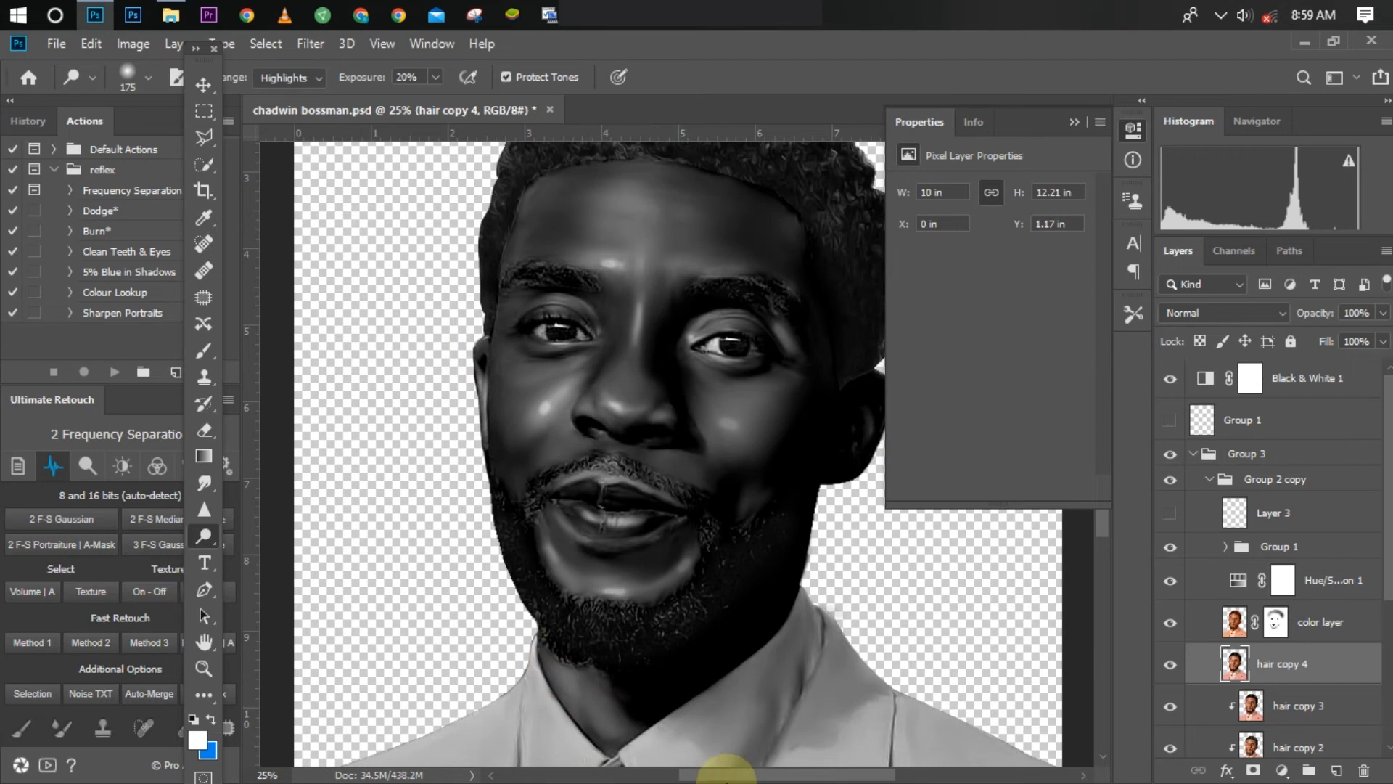
Step: Examine the dodged highlights on the greyscale portrait at several zoom levels
{"action": "key", "text": "ctrl+minus"}
{"action": "key", "text": "ctrl+minus"}
{"action": "key", "text": "ctrl+minus"}
{"action": "key", "text": "ctrl+plus"}
{"action": "key", "text": "ctrl+plus"}
{"action": "key", "text": "ctrl+plus"}
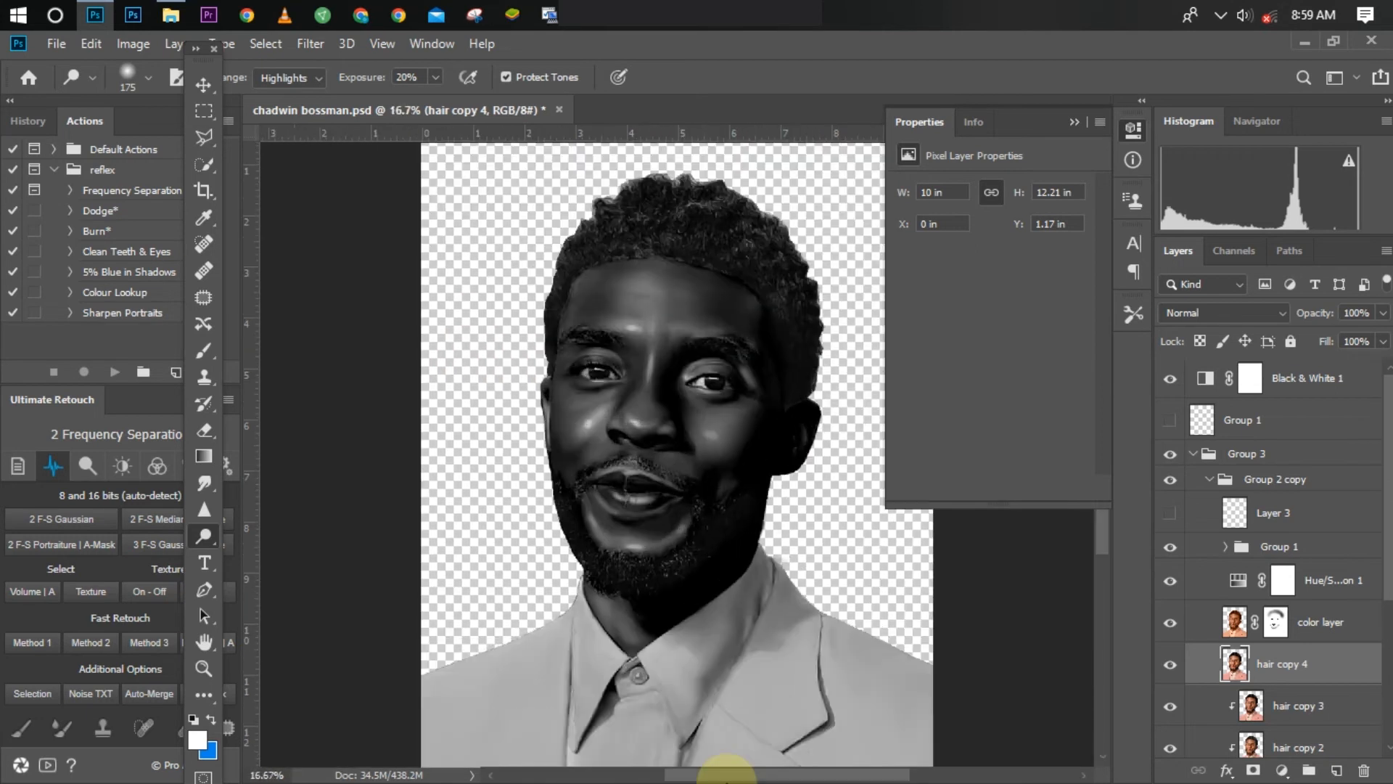
{"action": "key", "text": "ctrl+minus"}
{"action": "key", "text": "ctrl+minus"}
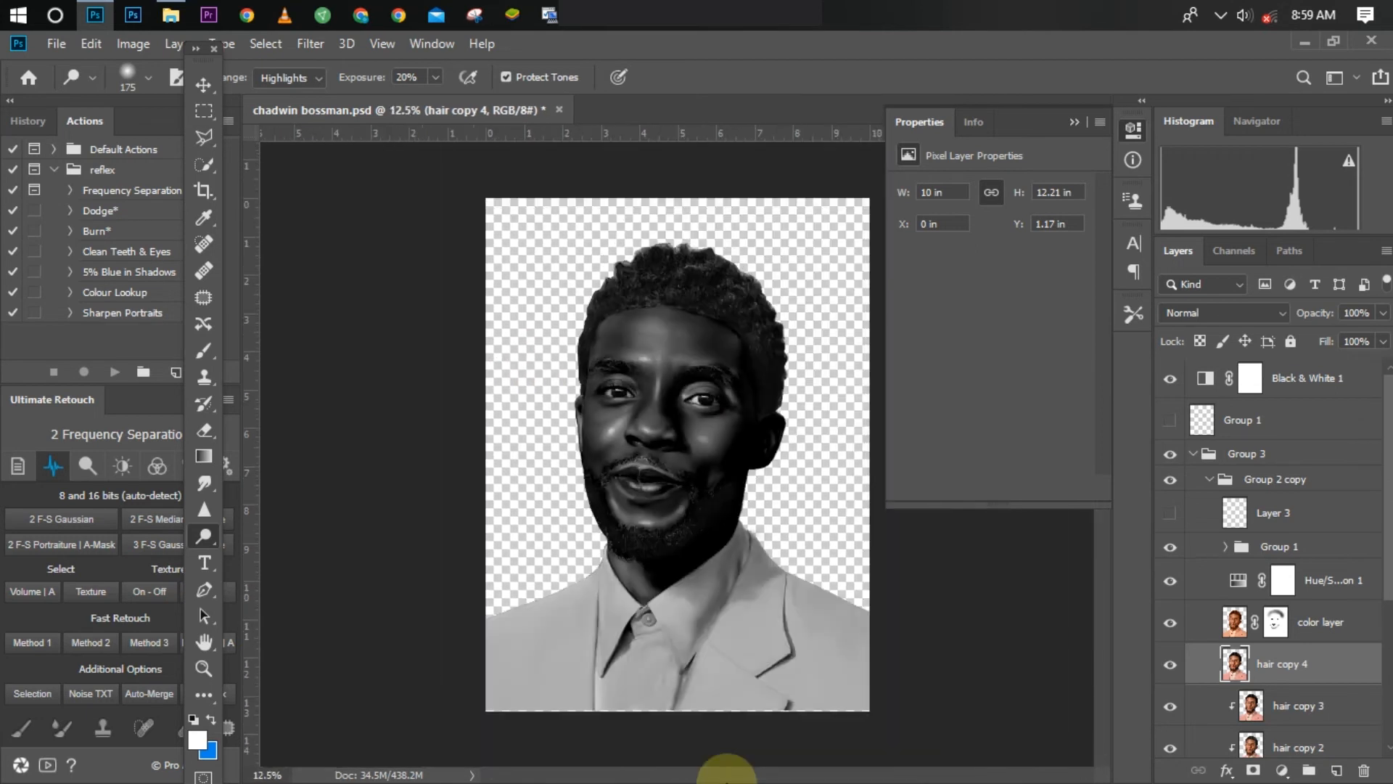
{"action": "key", "text": "ctrl+plus"}
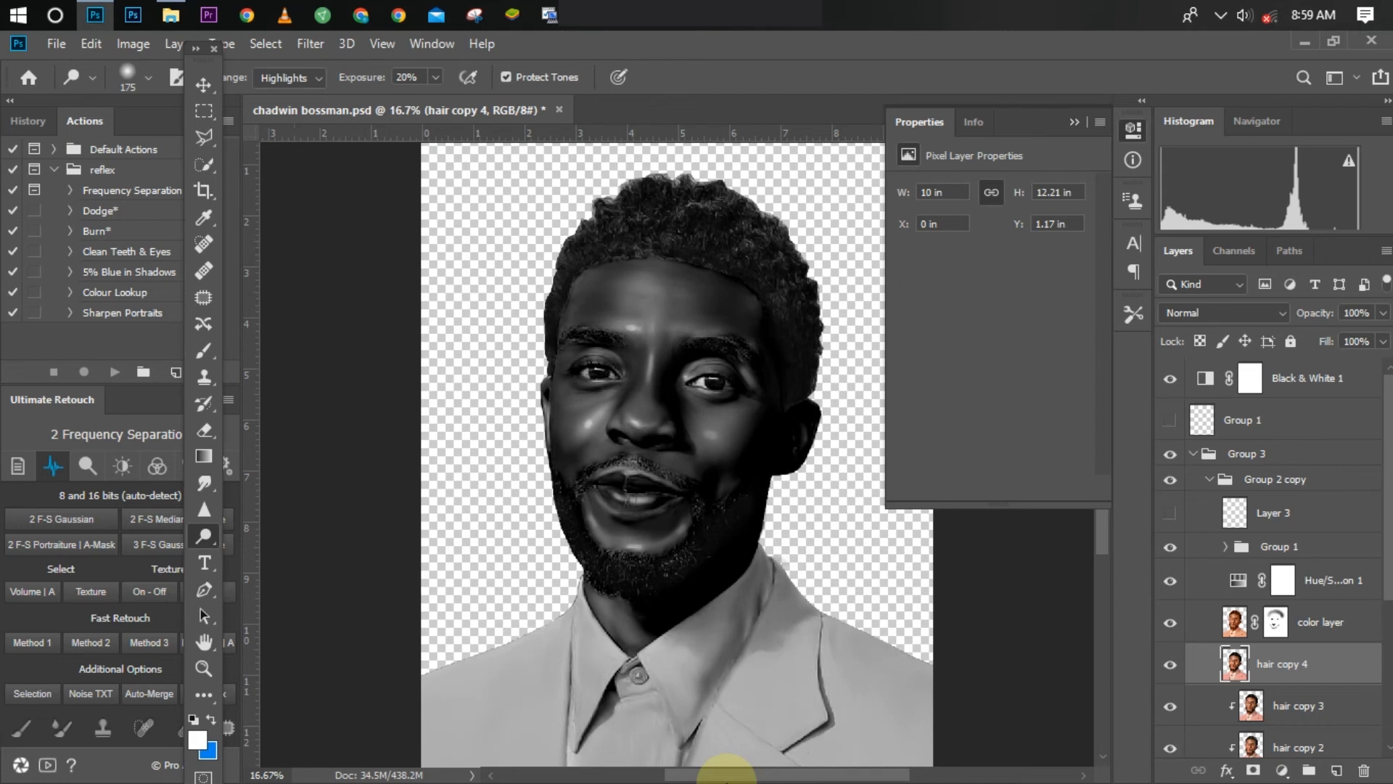
{"action": "key", "text": "ctrl+minus"}
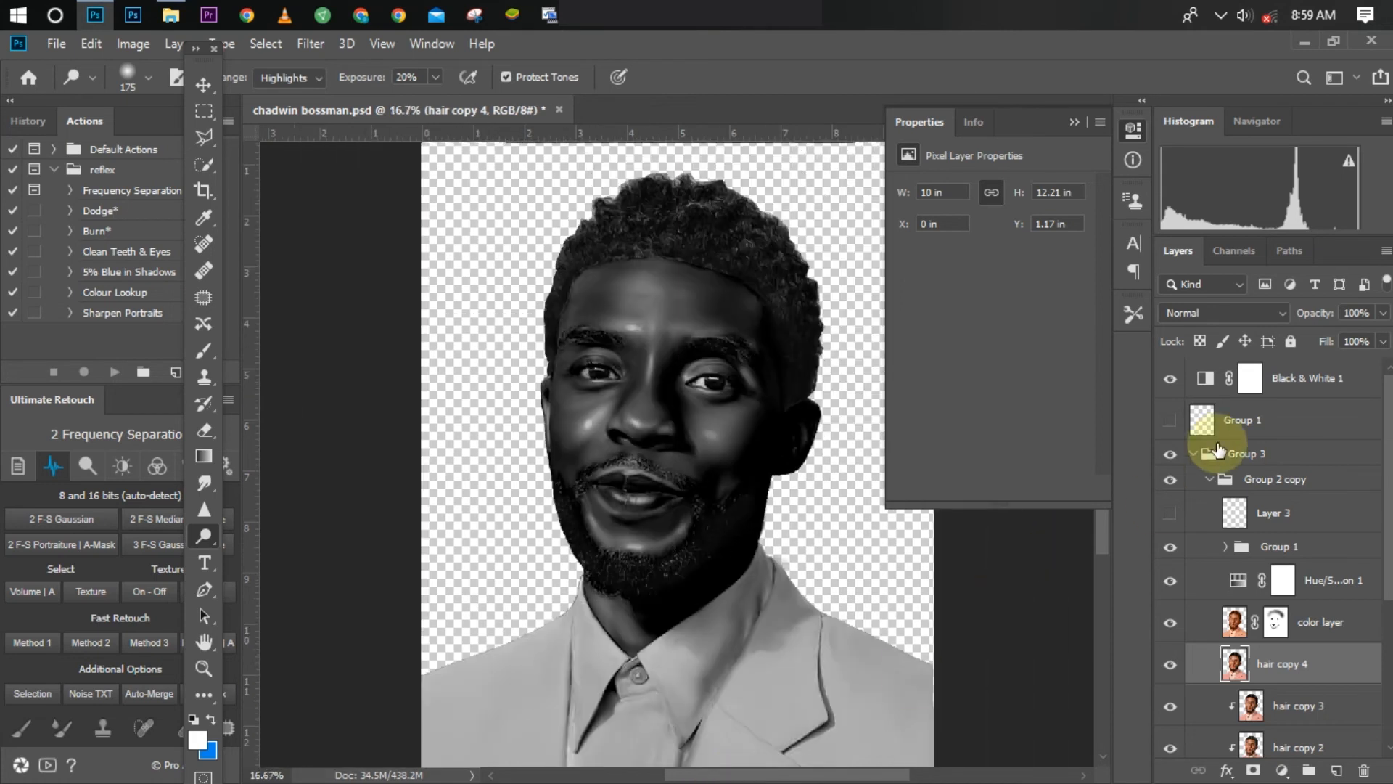
Step: Hide the Black & White 1 adjustment and toggle hair copy 4 off and on to compare the portrait in colour
{"action": "left_click", "coordinate": [1168, 378]}
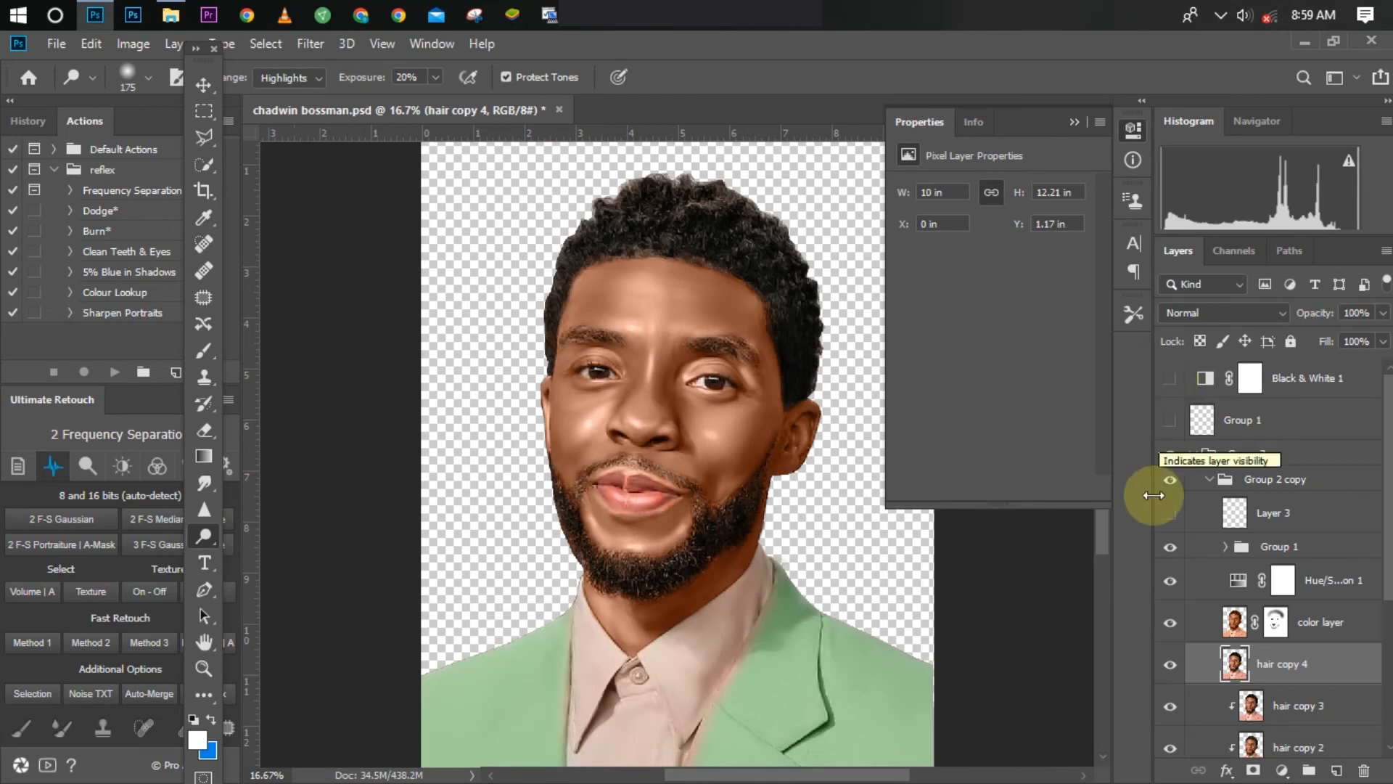
{"action": "left_click", "coordinate": [1168, 665]}
{"action": "left_click", "coordinate": [1169, 667]}
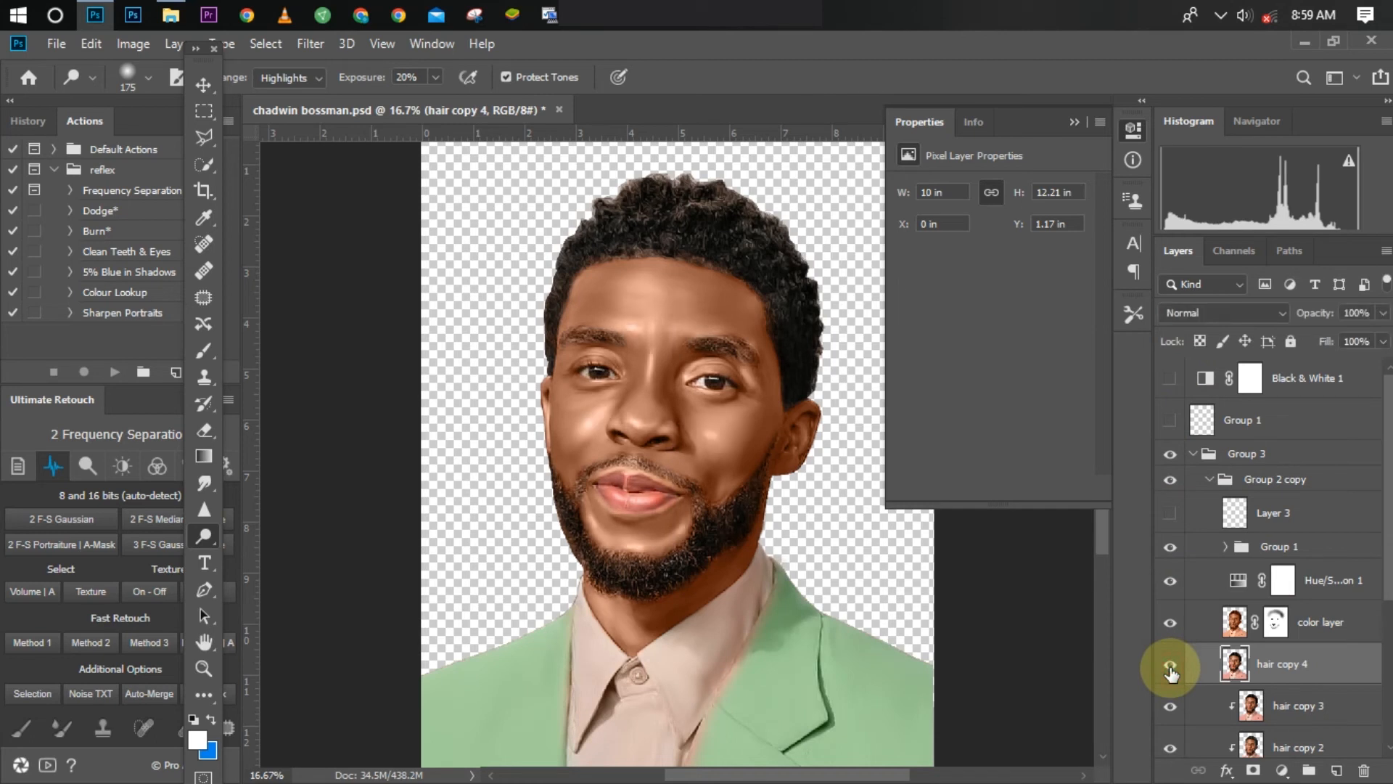
Step: Compare the coloured portrait once more with and without the hair copy 4 layer, checking the highlights close up
{"action": "left_click", "coordinate": [1169, 665]}
{"action": "left_click", "coordinate": [1169, 666]}
{"action": "key", "text": "ctrl+plus"}
{"action": "key", "text": "ctrl+minus"}
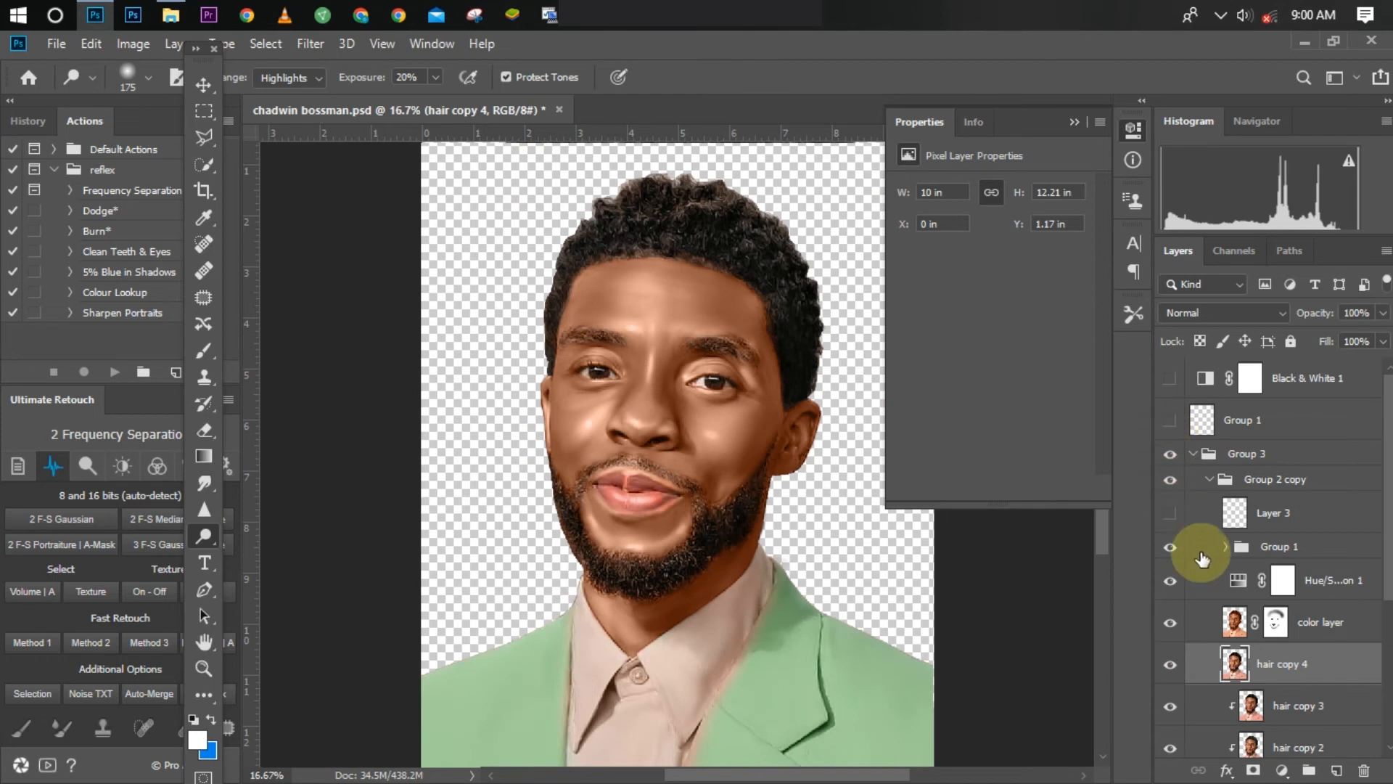
Step: Show the Black & White 1 adjustment again and switch from the Dodge tool to the Burn tool
{"action": "left_click", "coordinate": [1168, 377]}
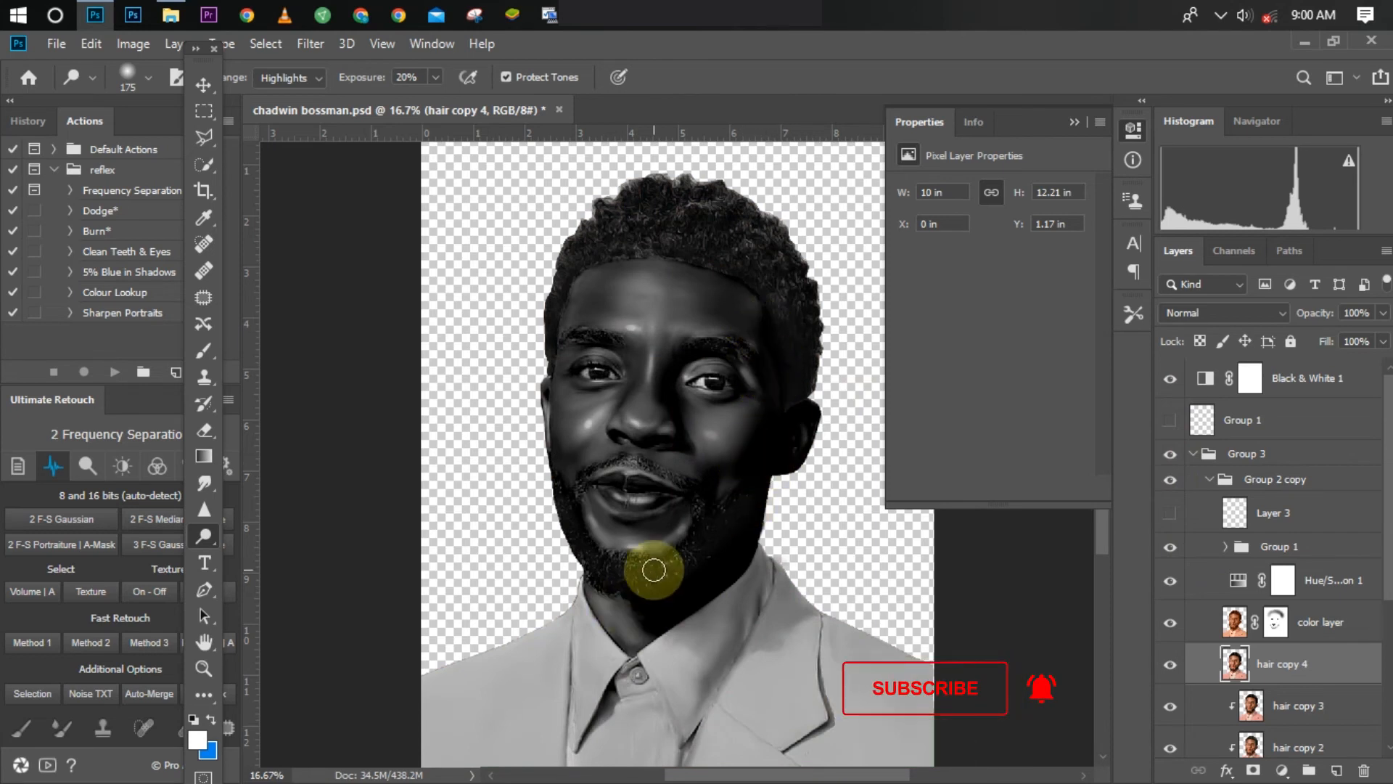
{"action": "key", "text": "bracketleft"}
{"action": "key", "text": "bracketleft"}
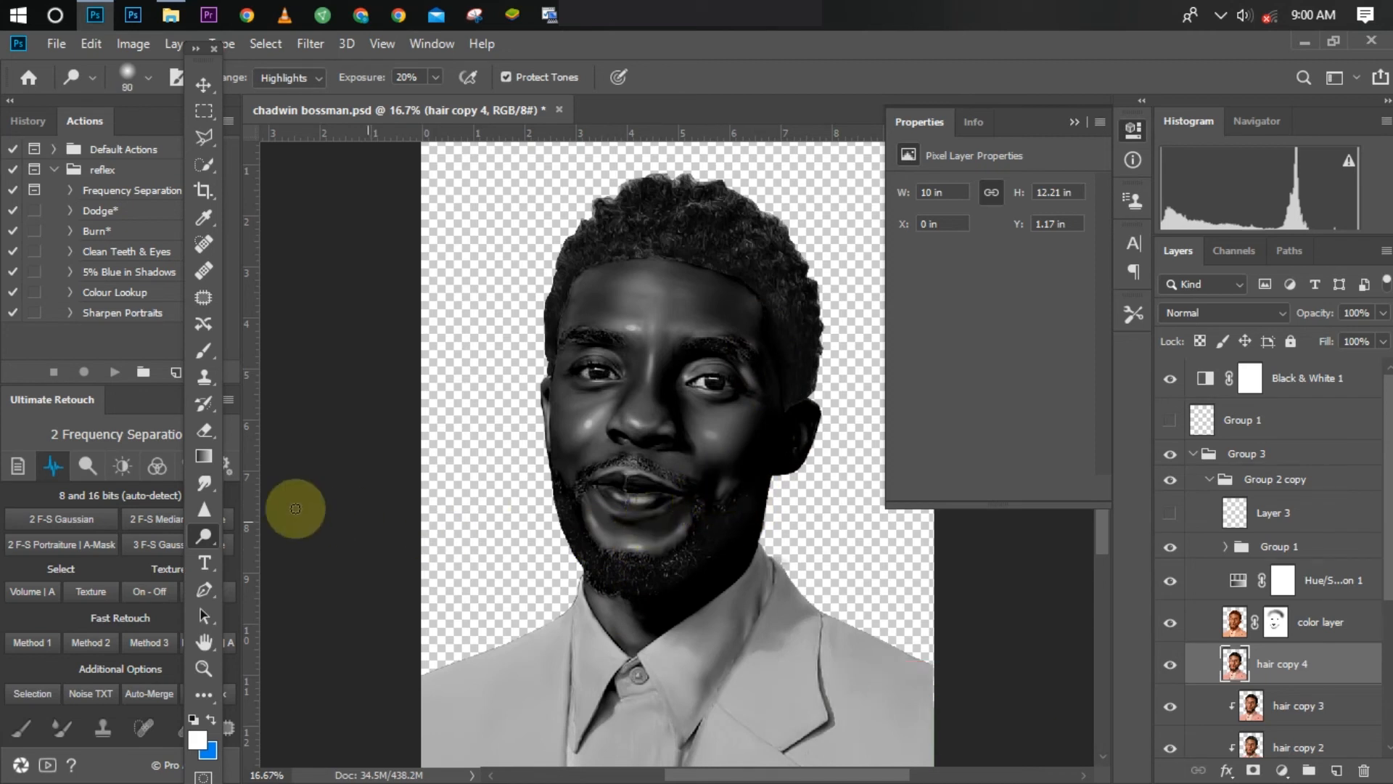
{"action": "left_click", "coordinate": [201, 534]}
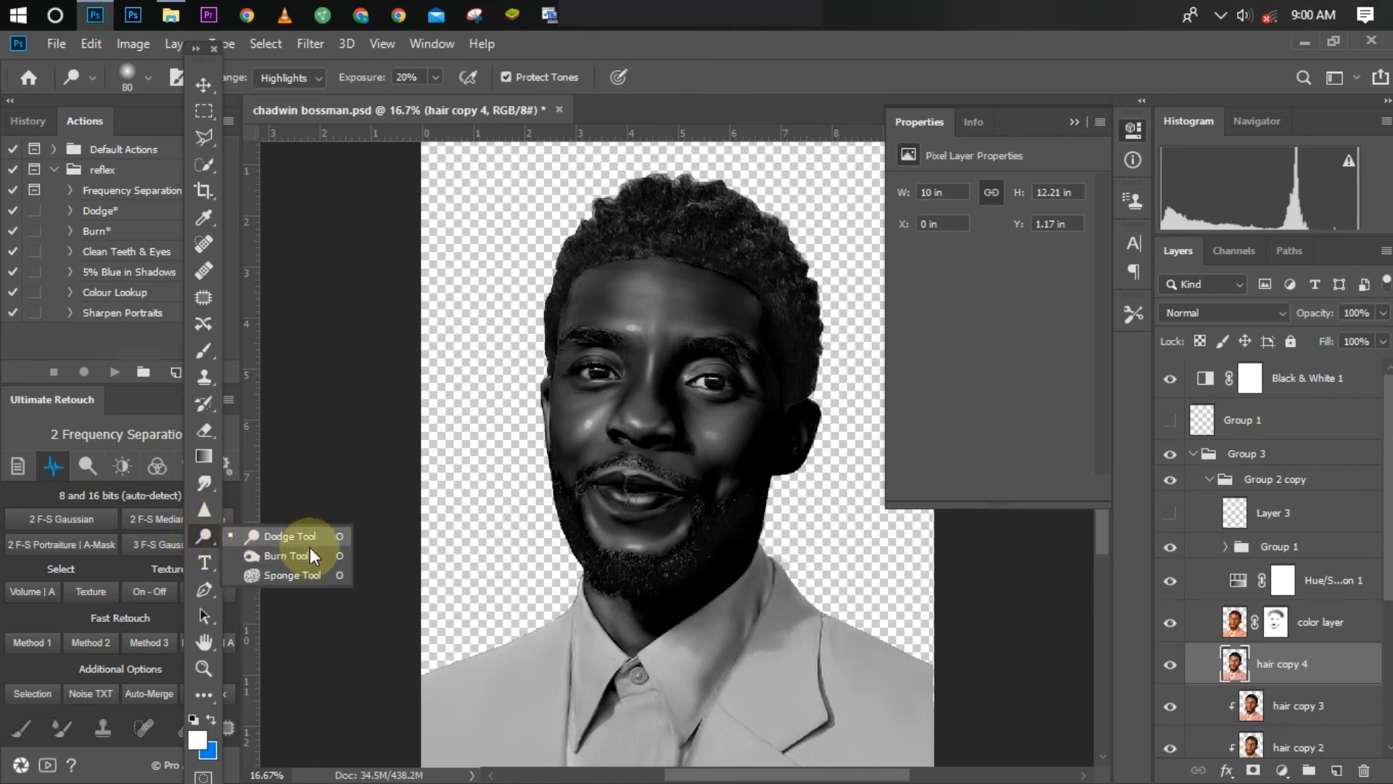
{"action": "left_click", "coordinate": [289, 556]}
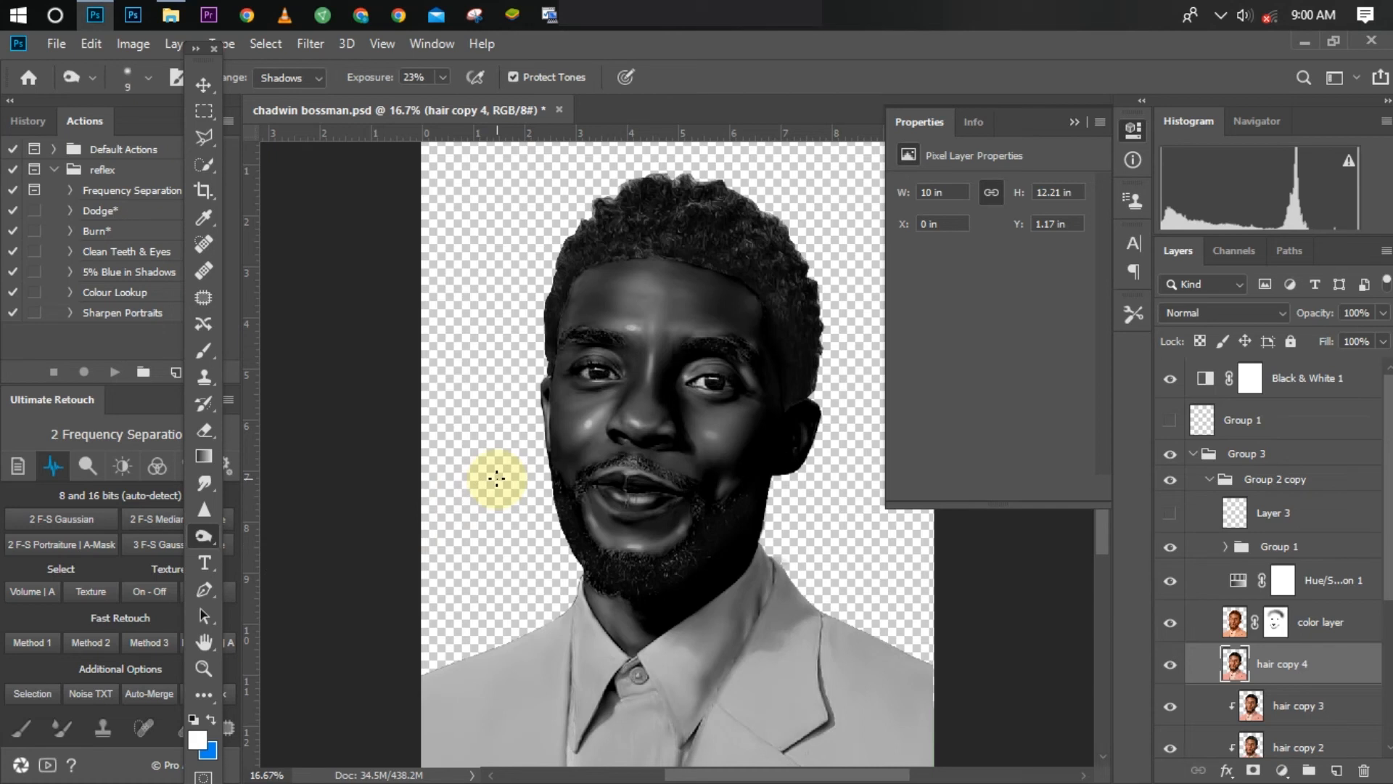
Step: Set the Burn tool's exposure to 10% for shadows and duplicate the hair copy 4 layer
{"action": "key", "text": "bracketright"}
{"action": "key", "text": "bracketright"}
{"action": "key", "text": "bracketright"}
{"action": "key", "text": "bracketright"}
{"action": "key", "text": "bracketright"}
{"action": "key", "text": "bracketright"}
{"action": "key", "text": "bracketright"}
{"action": "key", "text": "bracketright"}
{"action": "key", "text": "bracketright"}
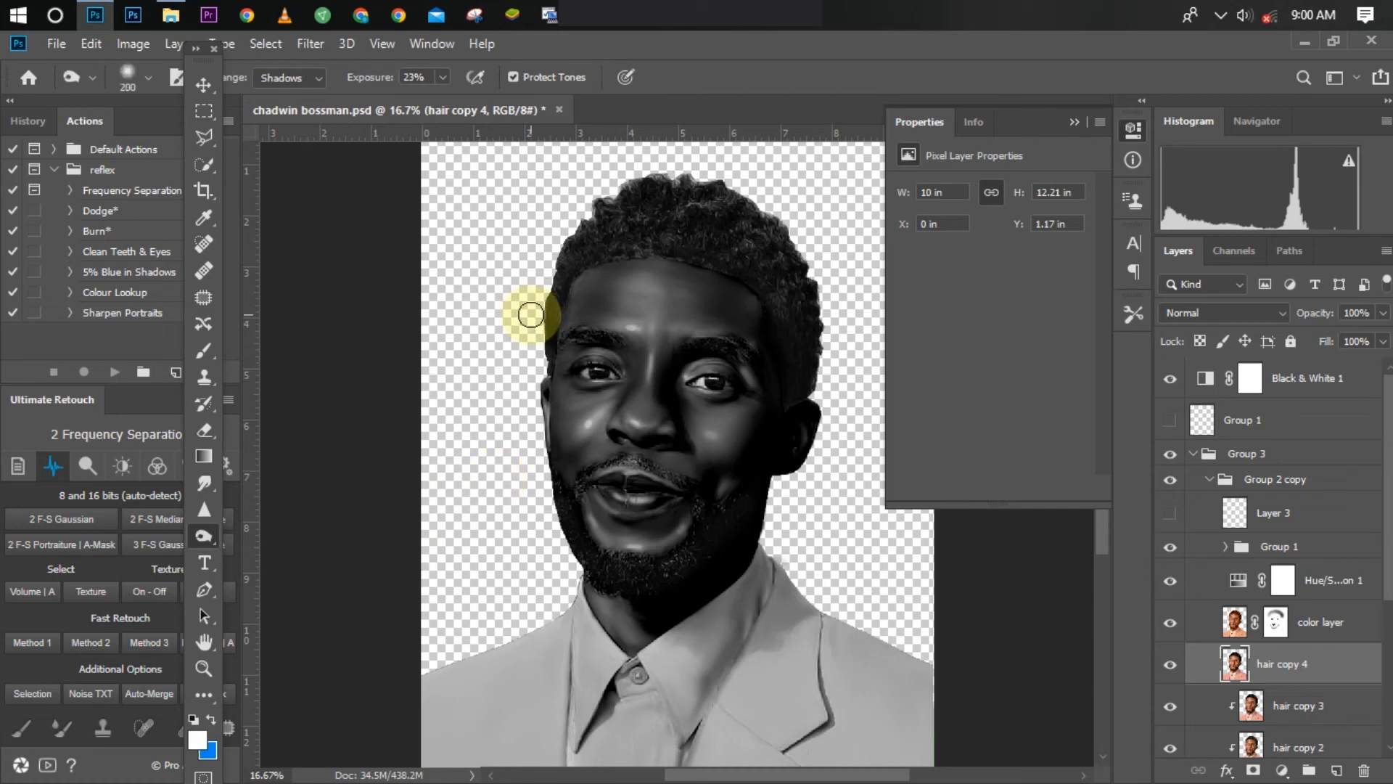
{"action": "left_click", "coordinate": [410, 77]}
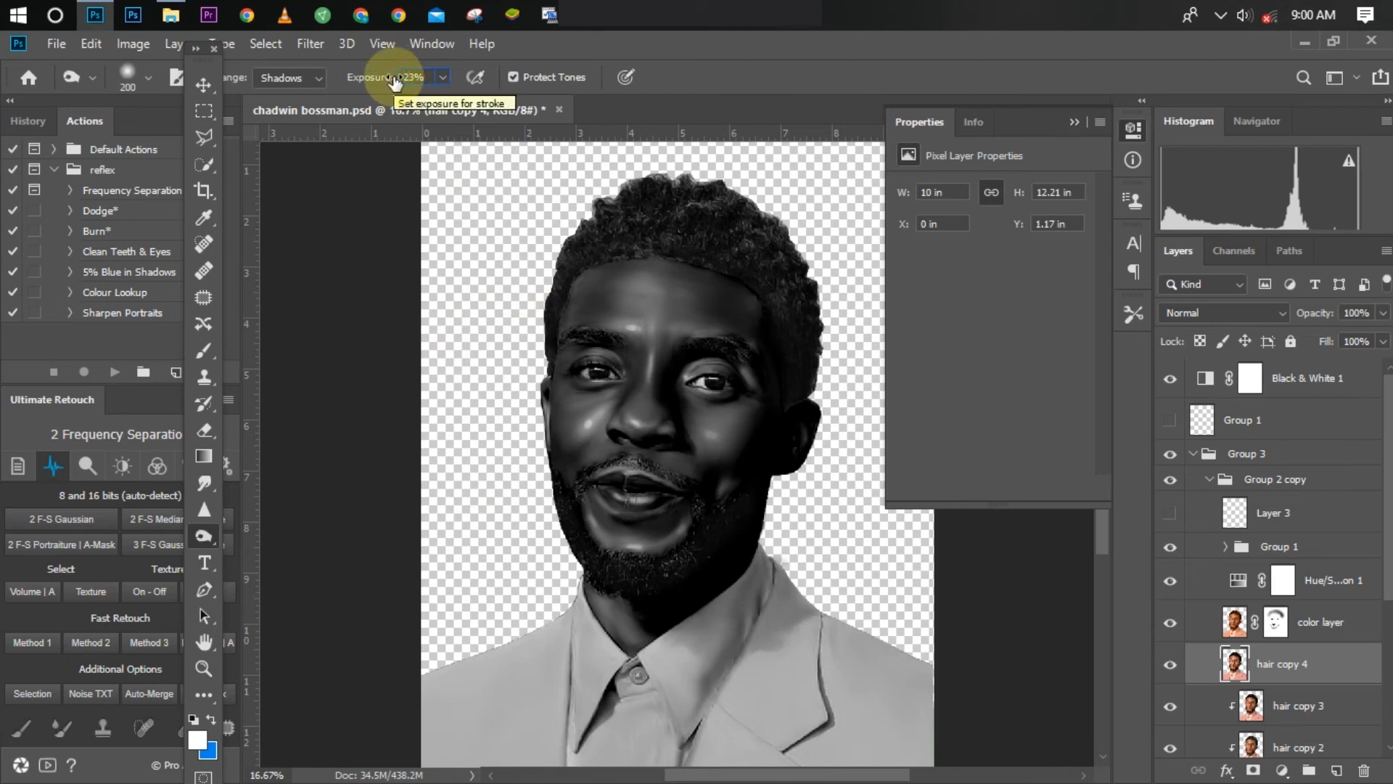
{"action": "type", "text": "10"}
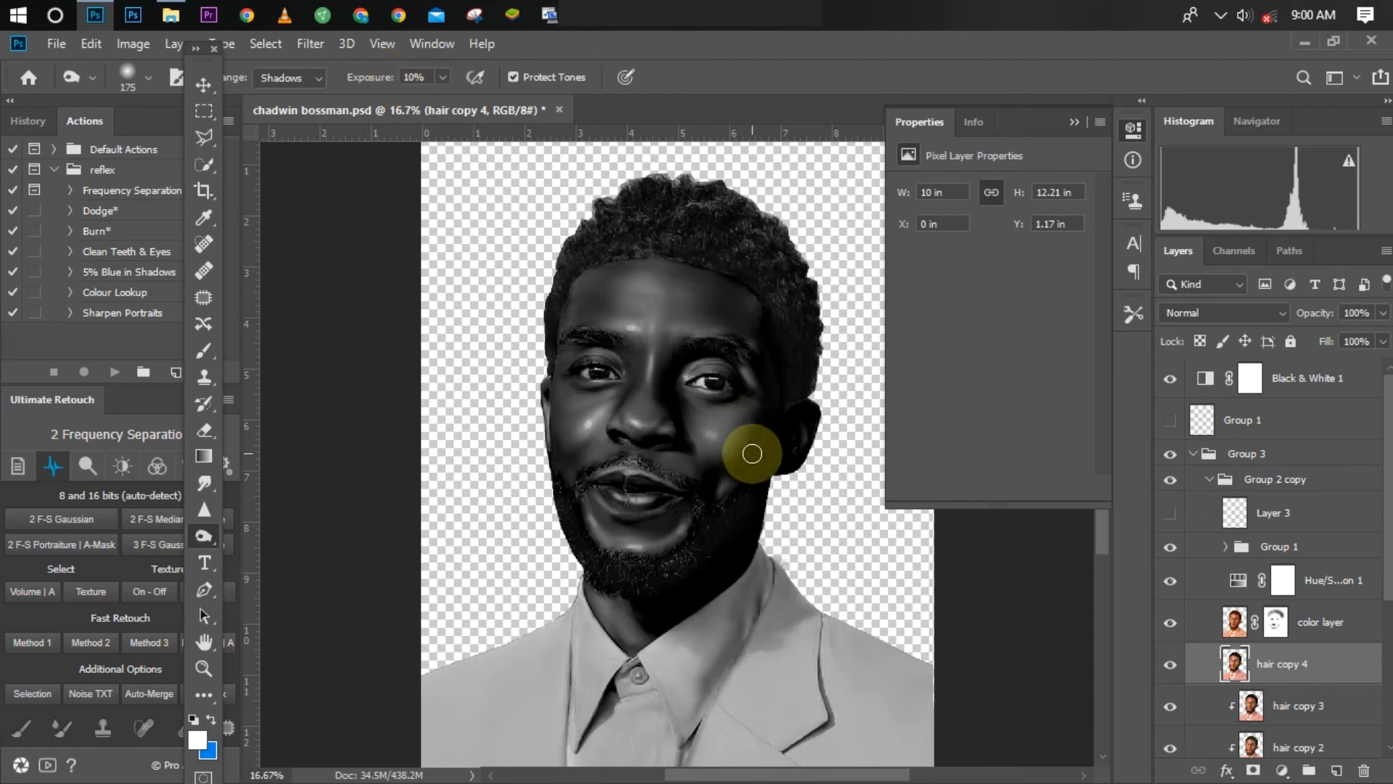
{"action": "scroll", "coordinate": [752, 453], "scroll_direction": "up", "scroll_amount": 1}
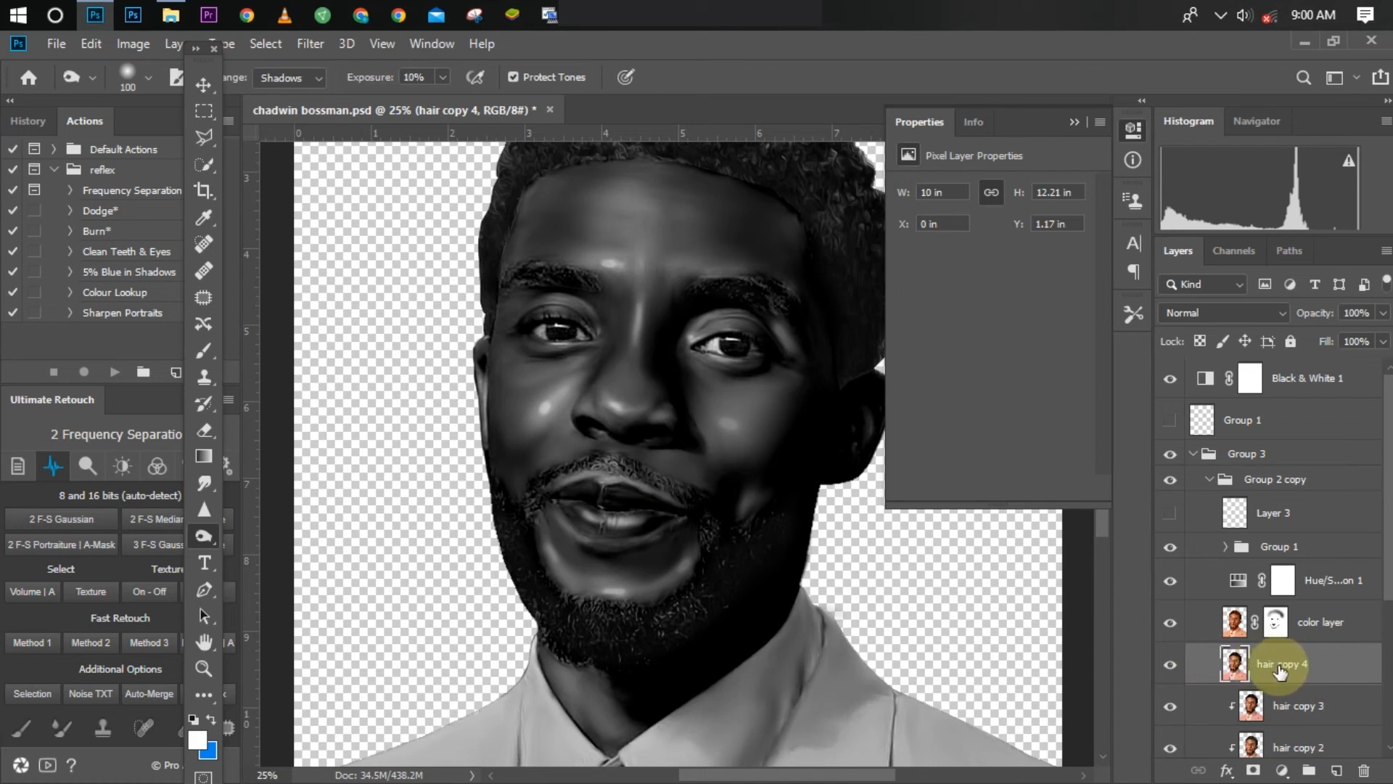
{"action": "key", "text": "ctrl+j"}
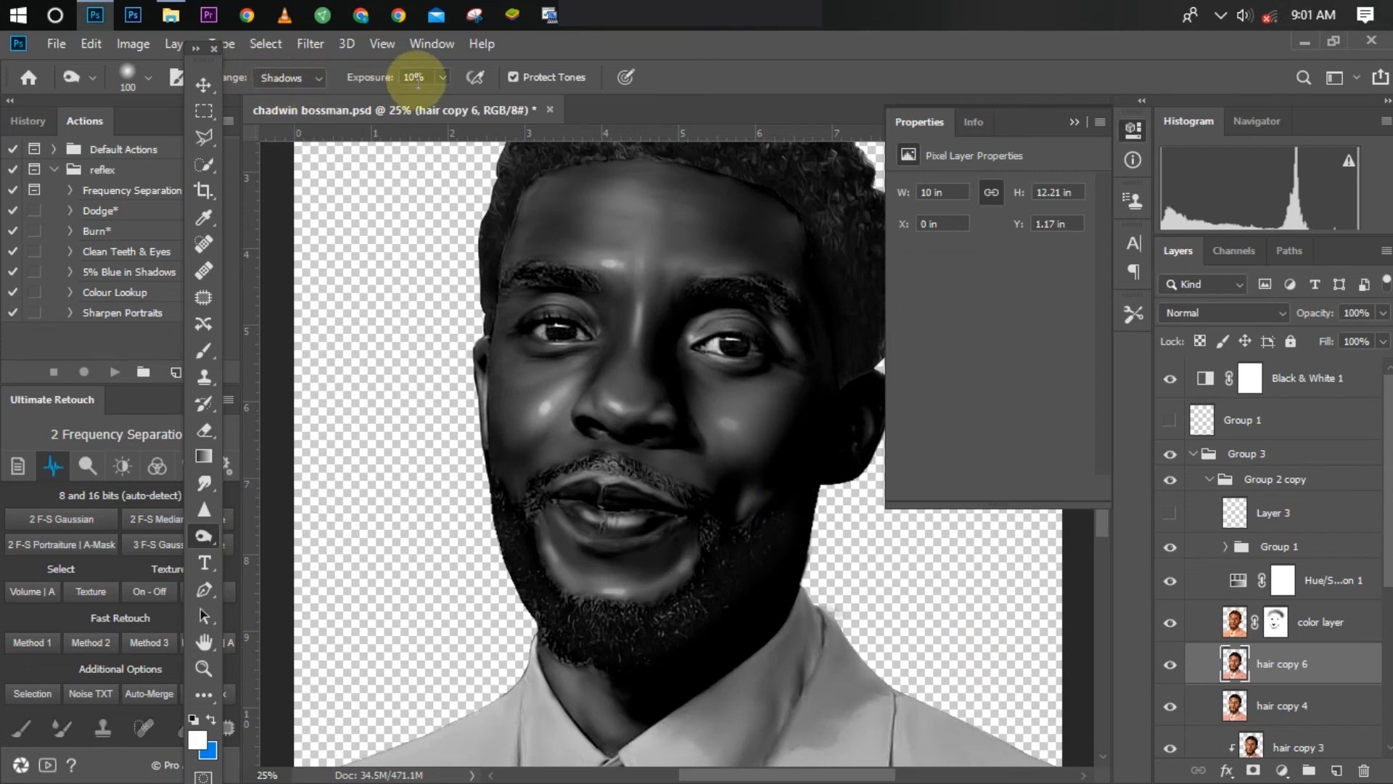
Step: Burn the shaded cheek up to the temple with a size 150 brush, and the area around the mouth with a smaller one
{"action": "key", "text": "bracketright"}
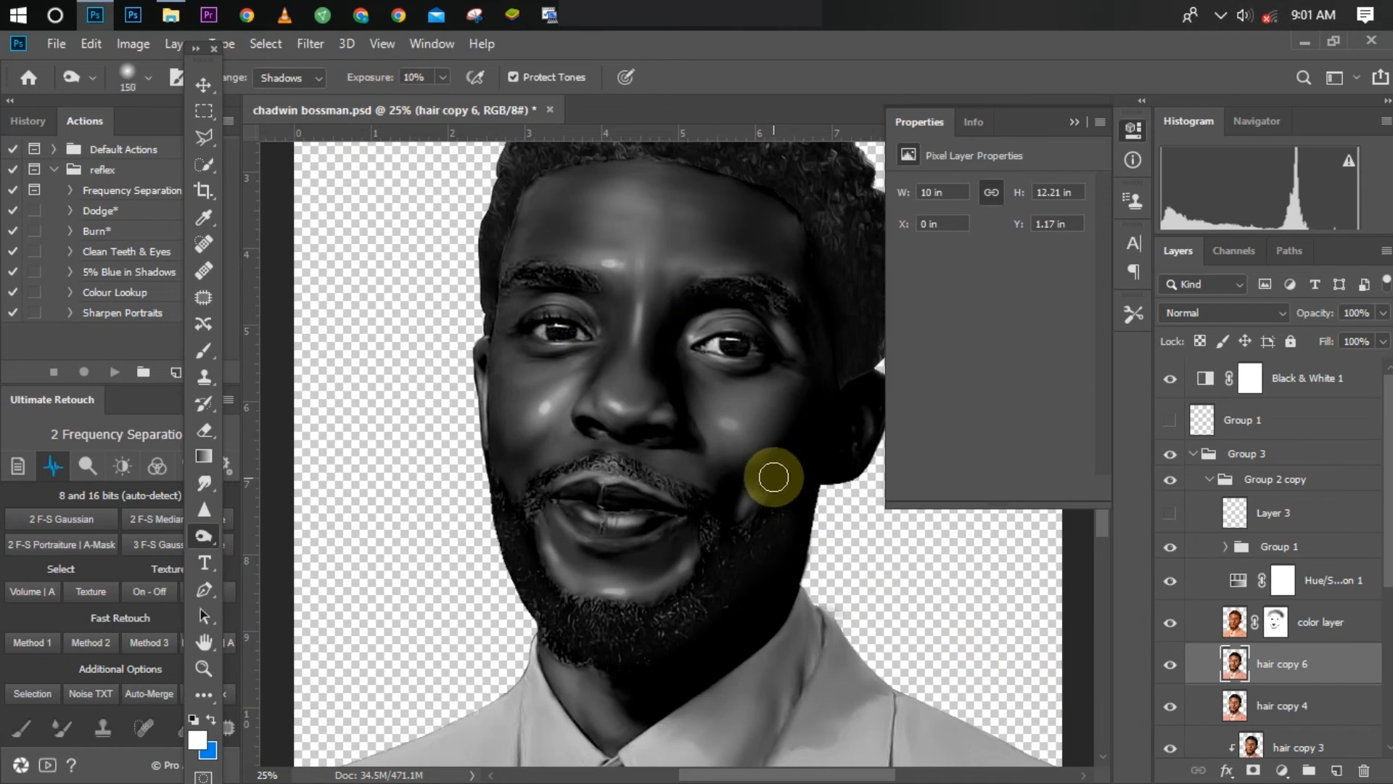
{"action": "mouse_move", "coordinate": [773, 476]}
{"action": "left_mouse_down"}
{"action": "mouse_move", "coordinate": [807, 416]}
{"action": "mouse_move", "coordinate": [807, 243]}
{"action": "mouse_move", "coordinate": [818, 311]}
{"action": "left_mouse_up"}
{"action": "key", "text": "bracketleft"}
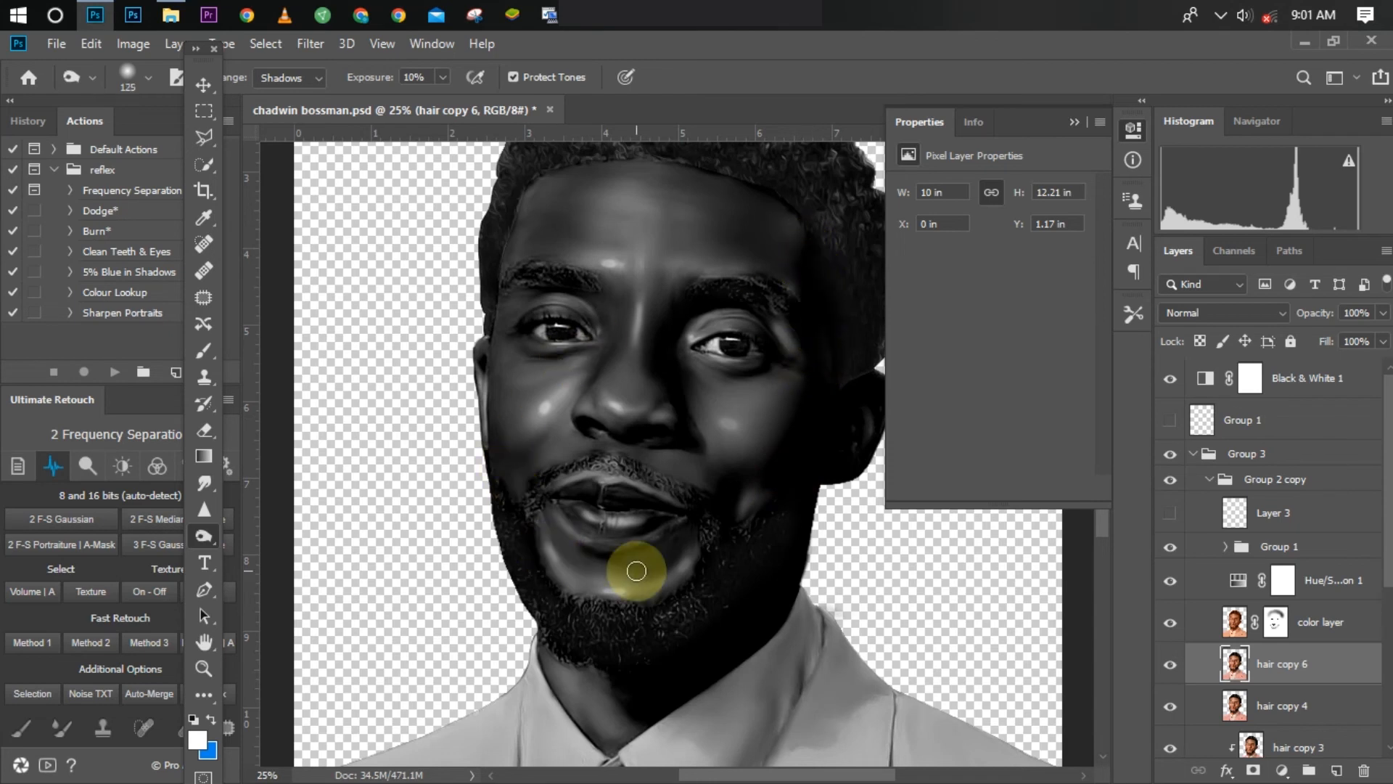
{"action": "key", "text": "bracketleft"}
{"action": "mouse_move", "coordinate": [722, 516]}
{"action": "left_mouse_down"}
{"action": "mouse_move", "coordinate": [733, 476]}
{"action": "mouse_move", "coordinate": [729, 510]}
{"action": "mouse_move", "coordinate": [679, 567]}
{"action": "mouse_move", "coordinate": [653, 567]}
{"action": "mouse_move", "coordinate": [686, 533]}
{"action": "mouse_move", "coordinate": [587, 544]}
{"action": "mouse_move", "coordinate": [542, 523]}
{"action": "mouse_move", "coordinate": [576, 560]}
{"action": "mouse_move", "coordinate": [507, 515]}
{"action": "mouse_move", "coordinate": [499, 447]}
{"action": "mouse_move", "coordinate": [514, 483]}
{"action": "mouse_move", "coordinate": [483, 359]}
{"action": "mouse_move", "coordinate": [520, 481]}
{"action": "mouse_move", "coordinate": [495, 412]}
{"action": "mouse_move", "coordinate": [498, 323]}
{"action": "mouse_move", "coordinate": [551, 182]}
{"action": "mouse_move", "coordinate": [507, 235]}
{"action": "mouse_move", "coordinate": [495, 365]}
{"action": "mouse_move", "coordinate": [511, 403]}
{"action": "left_mouse_up"}
Step: Burn the shadows around the eye on the shaded side and across to the opposite mouth corner with a size 70 brush
{"action": "key", "text": "bracketright"}
{"action": "key", "text": "bracketright"}
{"action": "key", "text": "bracketleft"}
{"action": "key", "text": "bracketleft"}
{"action": "key", "text": "bracketleft"}
{"action": "mouse_move", "coordinate": [718, 281]}
{"action": "left_mouse_down"}
{"action": "mouse_move", "coordinate": [679, 324]}
{"action": "mouse_move", "coordinate": [753, 300]}
{"action": "left_mouse_up"}
{"action": "mouse_move", "coordinate": [714, 300]}
{"action": "left_mouse_down"}
{"action": "mouse_move", "coordinate": [656, 347]}
{"action": "mouse_move", "coordinate": [669, 328]}
{"action": "mouse_move", "coordinate": [663, 375]}
{"action": "mouse_move", "coordinate": [680, 407]}
{"action": "mouse_move", "coordinate": [623, 424]}
{"action": "mouse_move", "coordinate": [594, 479]}
{"action": "mouse_move", "coordinate": [543, 501]}
{"action": "left_mouse_up"}
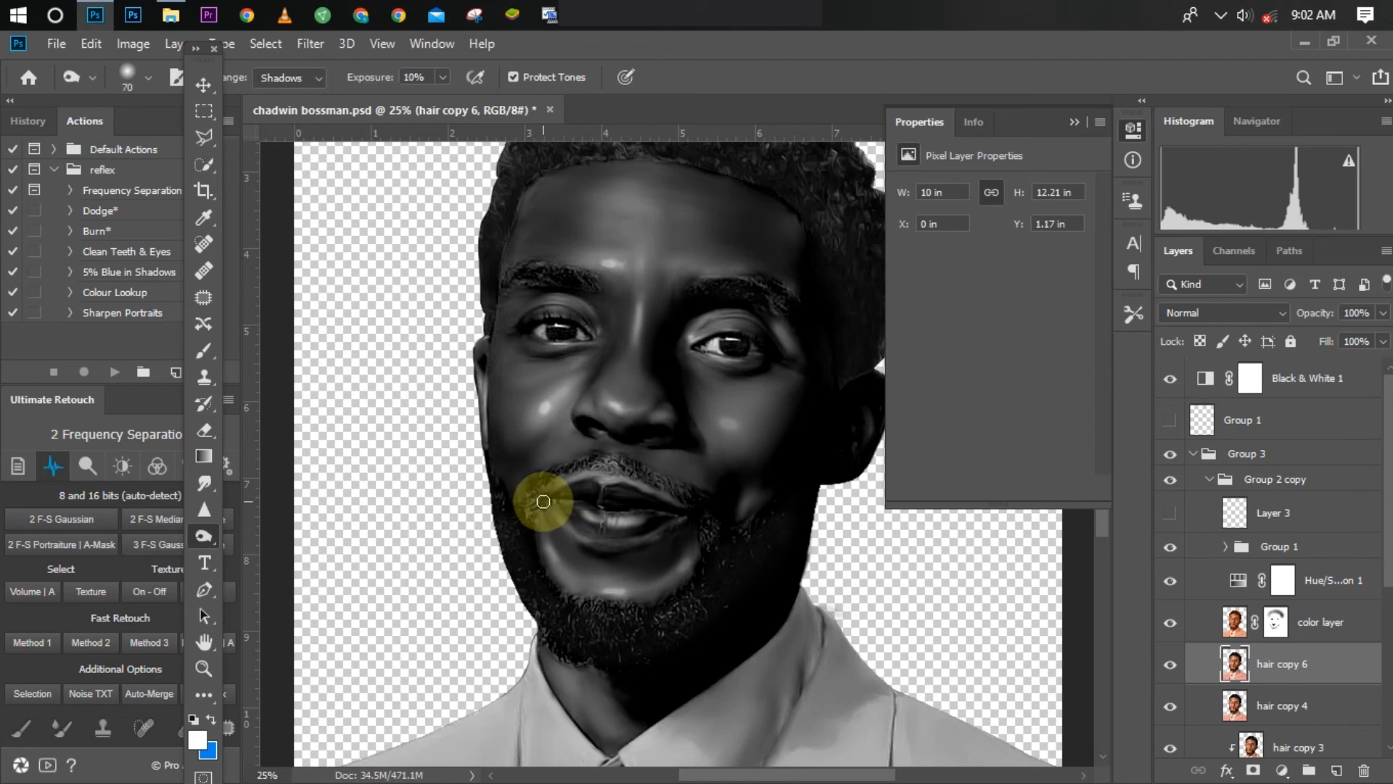
Step: Burn the lit-side cheek between the lower eye and the beard, starting with a size 70 brush and then a smaller one
{"action": "mouse_move", "coordinate": [543, 501]}
{"action": "left_mouse_down"}
{"action": "mouse_move", "coordinate": [531, 506]}
{"action": "mouse_move", "coordinate": [554, 472]}
{"action": "mouse_move", "coordinate": [606, 460]}
{"action": "mouse_move", "coordinate": [690, 501]}
{"action": "mouse_move", "coordinate": [733, 592]}
{"action": "mouse_move", "coordinate": [709, 590]}
{"action": "mouse_move", "coordinate": [736, 550]}
{"action": "mouse_move", "coordinate": [542, 380]}
{"action": "left_mouse_up"}
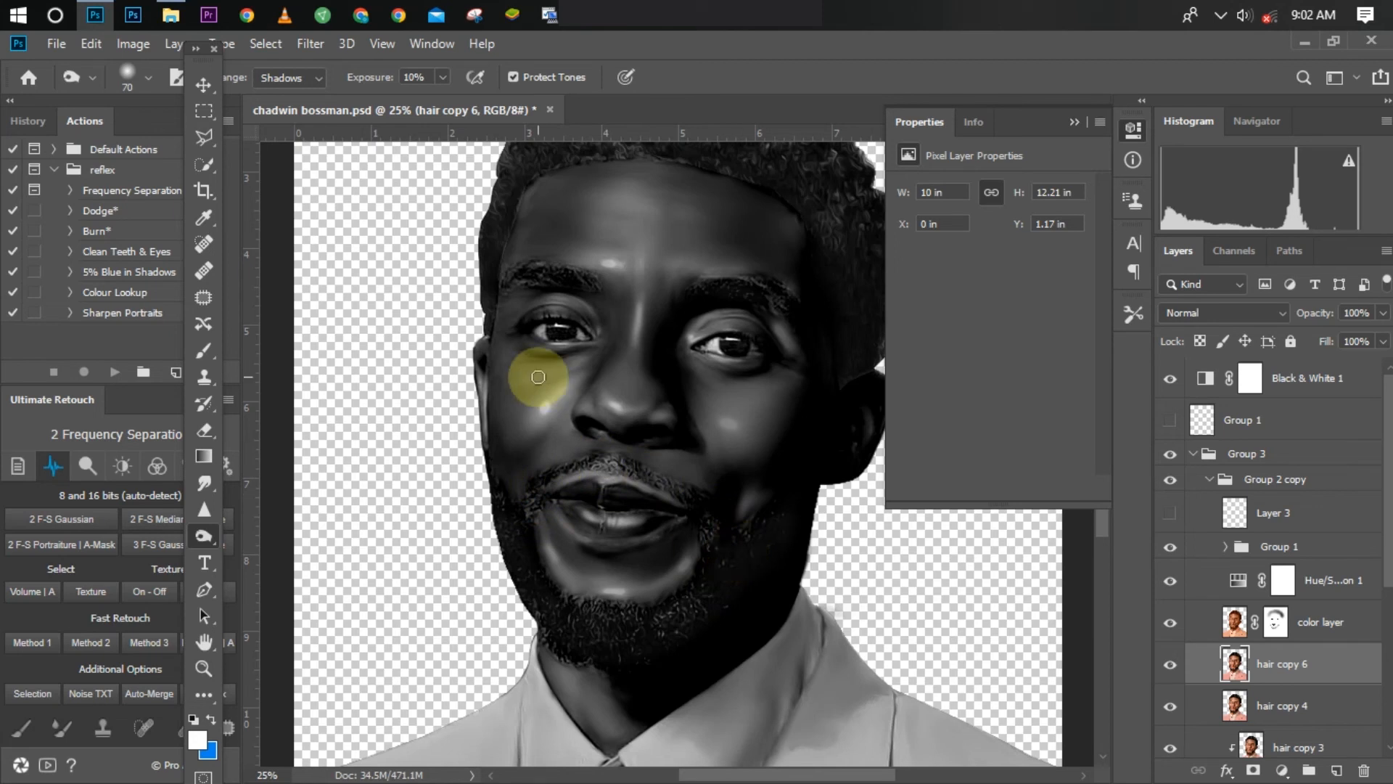
{"action": "key", "text": "bracketleft"}
{"action": "mouse_move", "coordinate": [538, 377]}
{"action": "left_mouse_down"}
{"action": "mouse_move", "coordinate": [548, 311]}
{"action": "mouse_move", "coordinate": [529, 276]}
{"action": "mouse_move", "coordinate": [554, 274]}
{"action": "mouse_move", "coordinate": [513, 274]}
{"action": "mouse_move", "coordinate": [575, 283]}
{"action": "mouse_move", "coordinate": [491, 295]}
{"action": "mouse_move", "coordinate": [491, 367]}
{"action": "mouse_move", "coordinate": [534, 534]}
{"action": "mouse_move", "coordinate": [553, 564]}
{"action": "mouse_move", "coordinate": [550, 516]}
{"action": "mouse_move", "coordinate": [576, 557]}
{"action": "mouse_move", "coordinate": [552, 525]}
{"action": "left_mouse_up"}
{"action": "key", "text": "bracketleft"}
{"action": "key", "text": "bracketright"}
Step: Toggle hair copy 6 off and on to compare the burned shadows on the whole greyscale portrait
{"action": "key", "text": "ctrl+minus"}
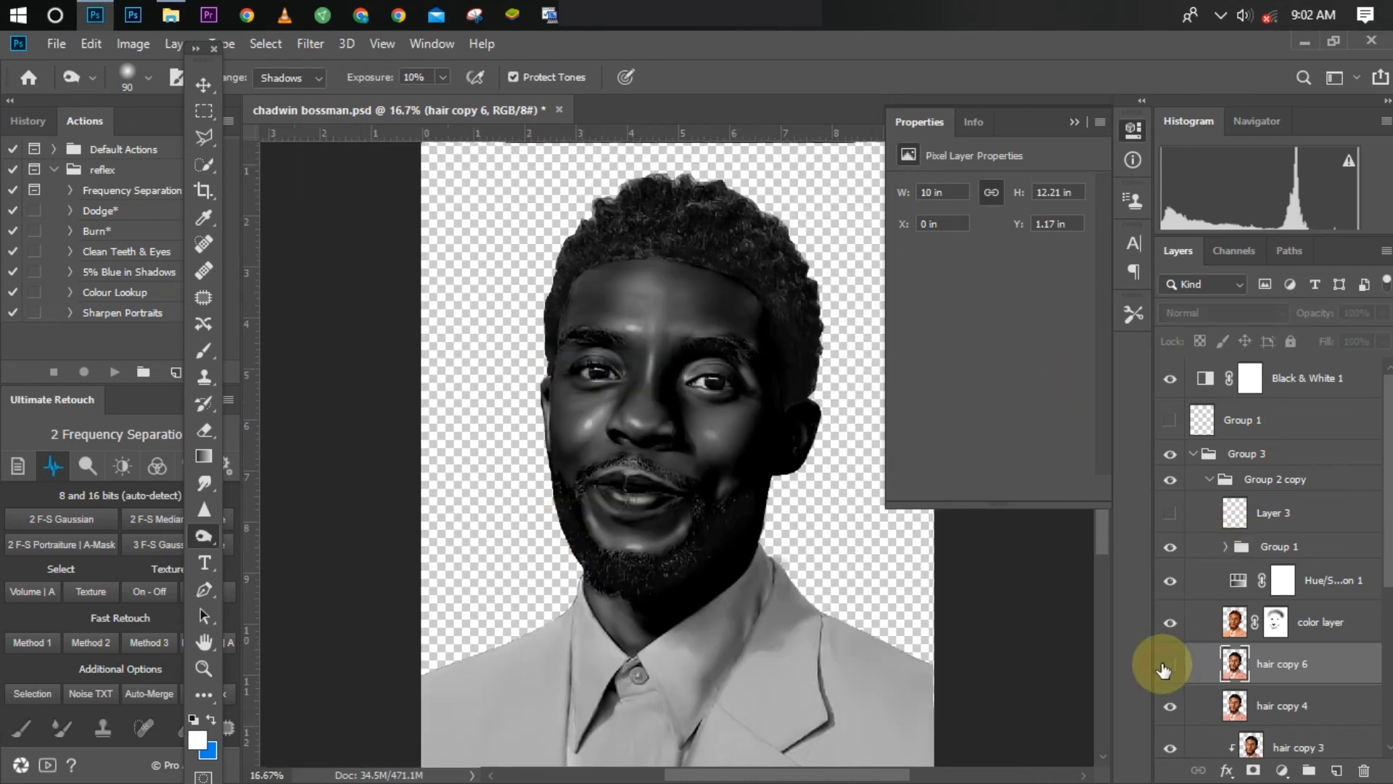
{"action": "left_click", "coordinate": [1168, 665]}
{"action": "left_click", "coordinate": [1167, 665]}
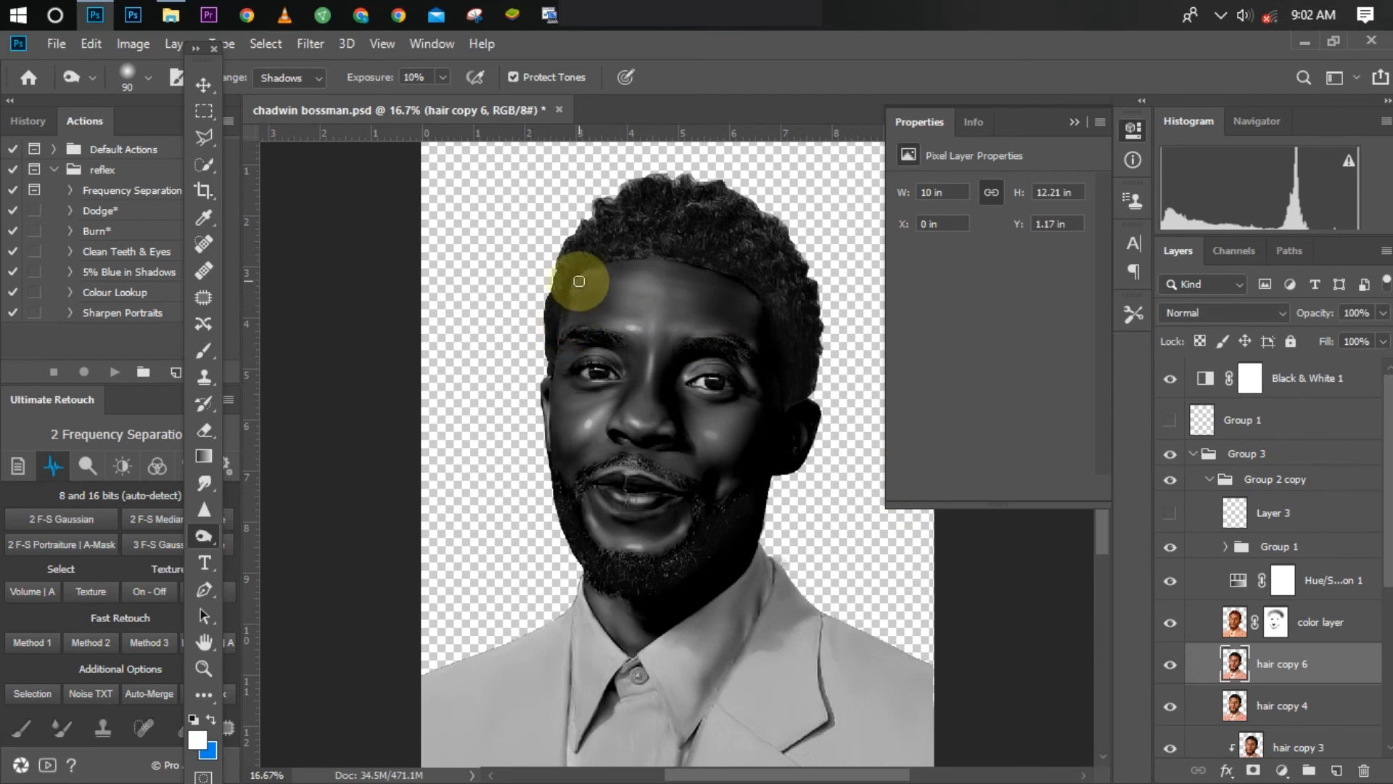
Step: Burn the shadows beneath the nose and around the nostrils with a size 70 brush
{"action": "key", "text": "ctrl+plus"}
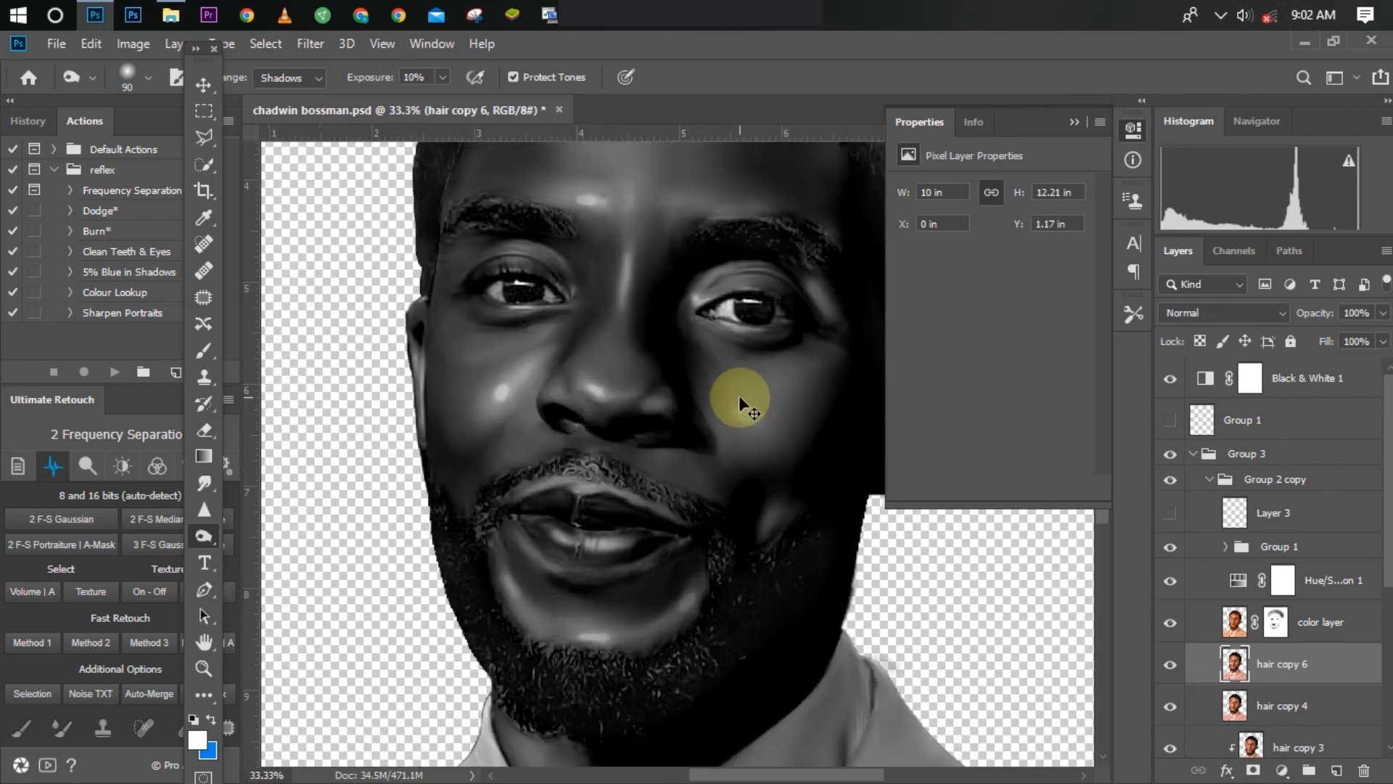
{"action": "key", "text": "ctrl+plus"}
{"action": "key", "text": "bracketleft"}
{"action": "key", "text": "bracketleft"}
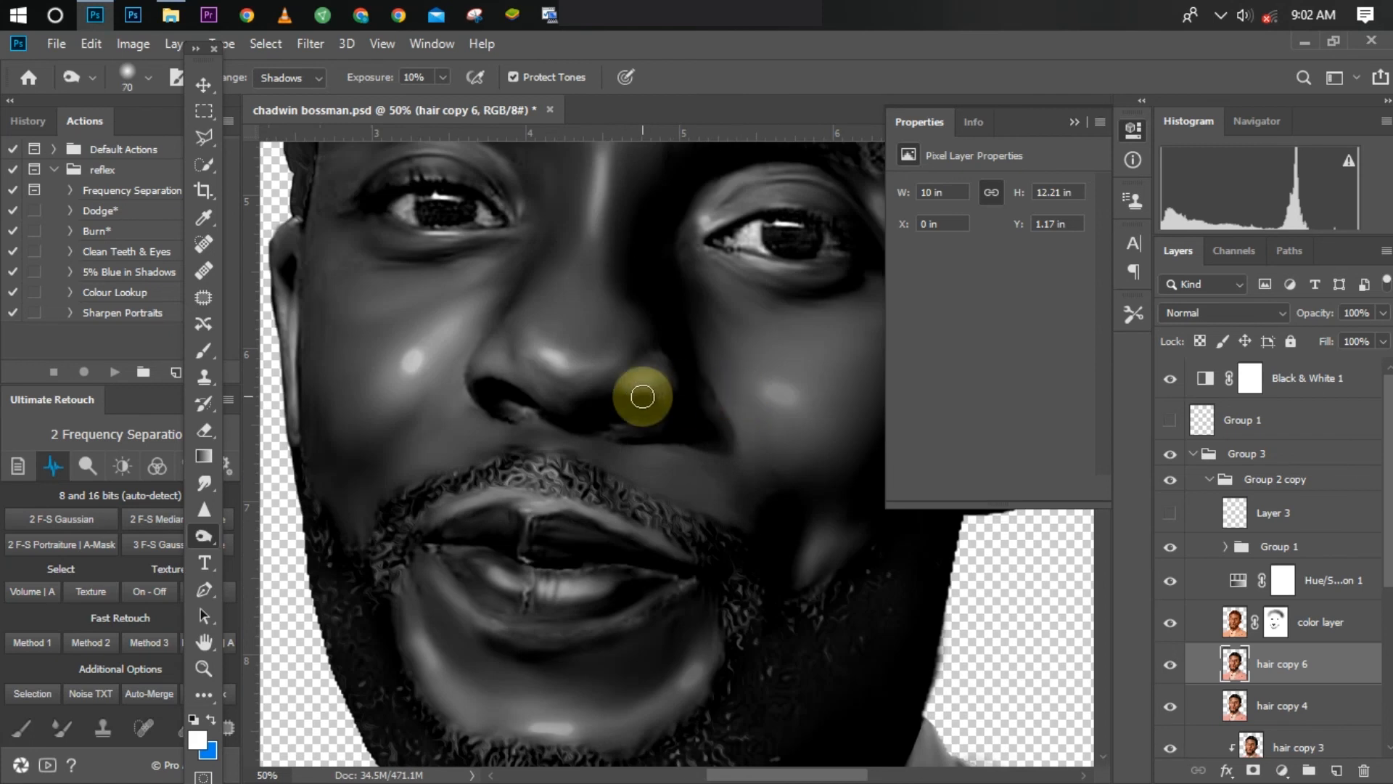
{"action": "mouse_move", "coordinate": [643, 396]}
{"action": "left_mouse_down"}
{"action": "mouse_move", "coordinate": [605, 405]}
{"action": "mouse_move", "coordinate": [648, 409]}
{"action": "mouse_move", "coordinate": [600, 421]}
{"action": "mouse_move", "coordinate": [634, 406]}
{"action": "mouse_move", "coordinate": [490, 412]}
{"action": "mouse_move", "coordinate": [520, 395]}
{"action": "left_mouse_up"}
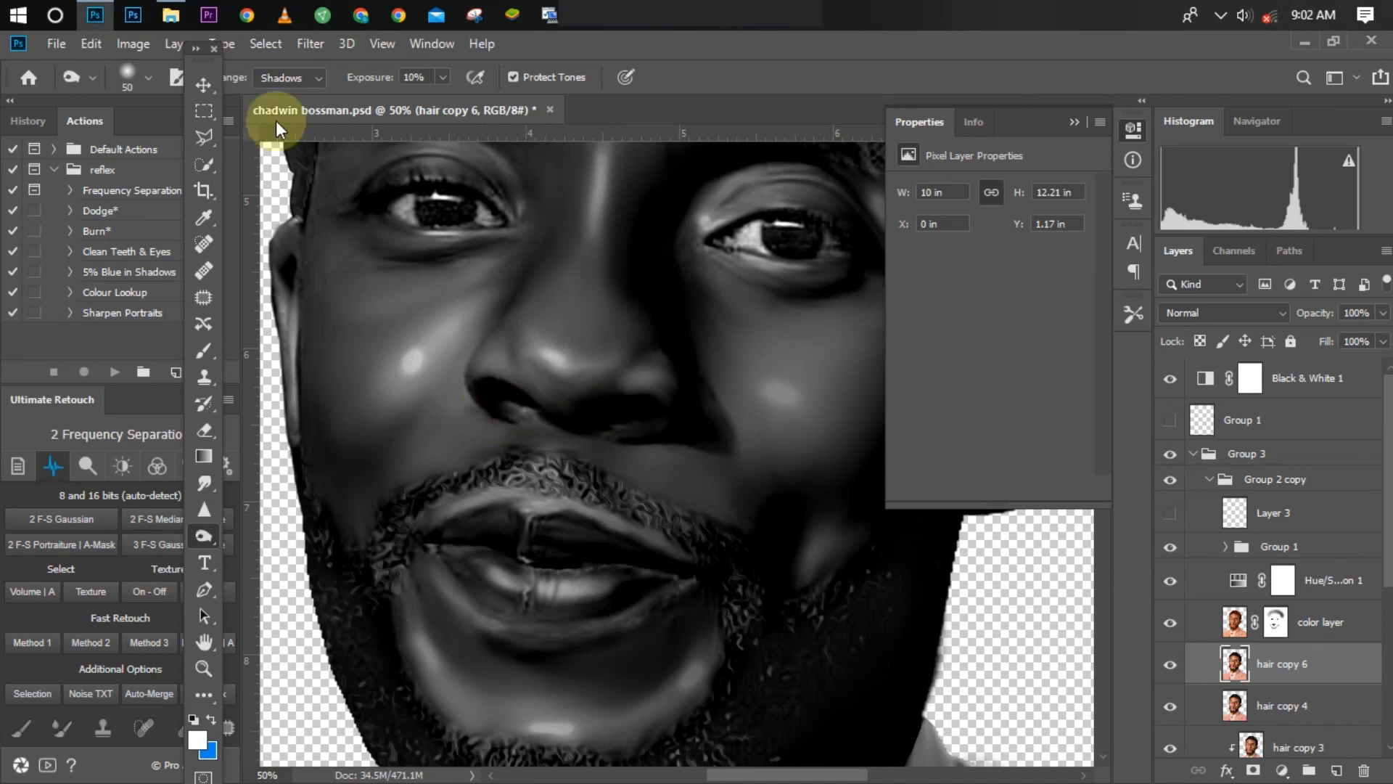
Step: Raise the burn exposure to 22% and darken the details of both eyes with a size 30 brush
{"action": "left_click", "coordinate": [439, 75]}
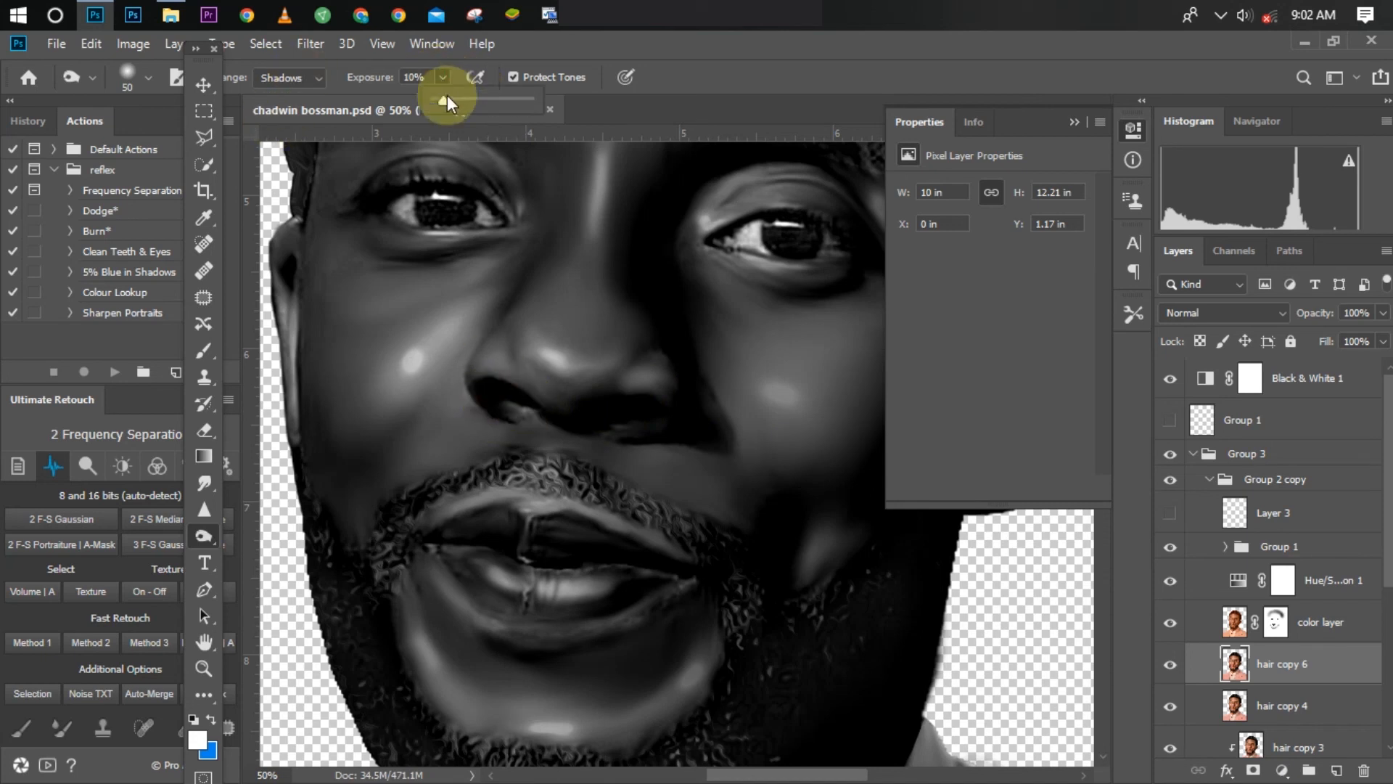
{"action": "key", "text": "Return"}
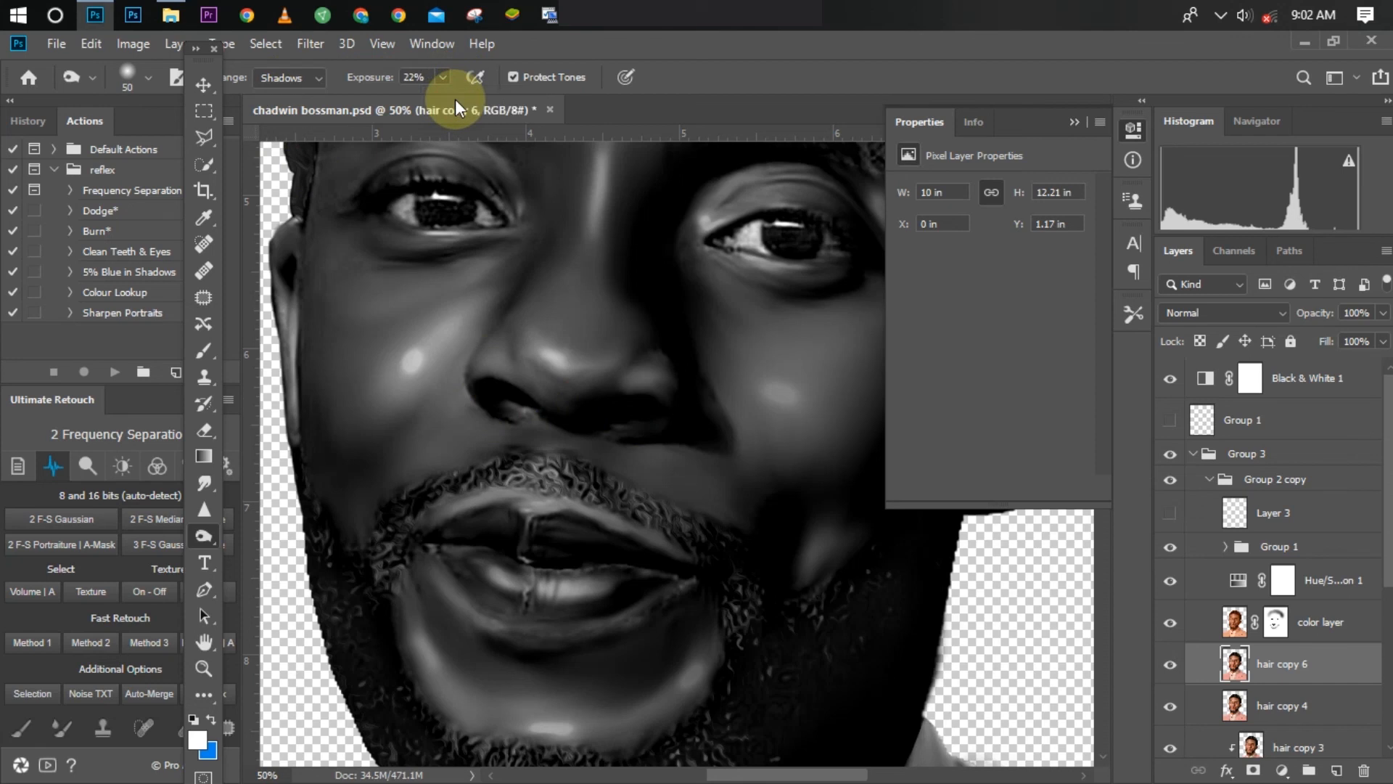
{"action": "key", "text": "bracketleft"}
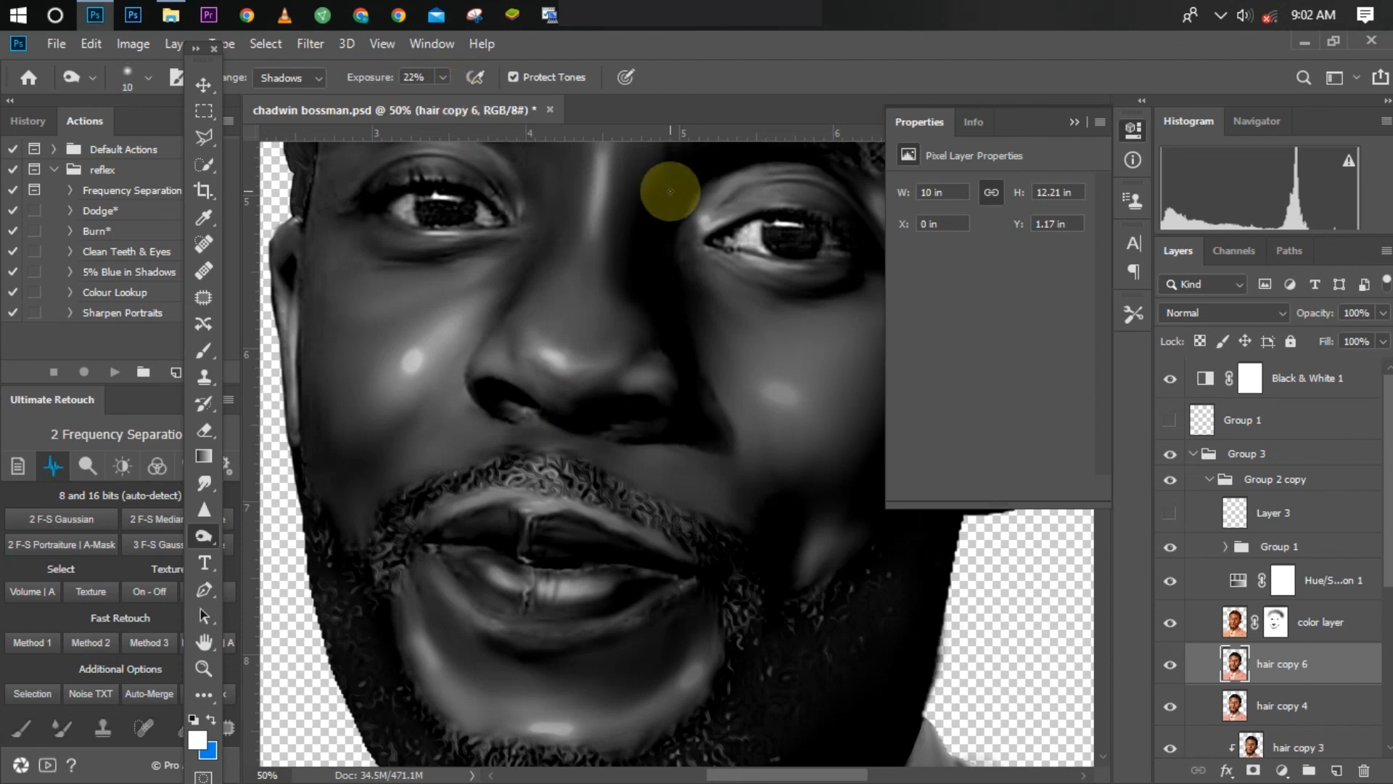
{"action": "key", "text": "bracketright"}
{"action": "mouse_move", "coordinate": [716, 238]}
{"action": "left_mouse_down"}
{"action": "mouse_move", "coordinate": [785, 214]}
{"action": "mouse_move", "coordinate": [850, 244]}
{"action": "mouse_move", "coordinate": [753, 257]}
{"action": "mouse_move", "coordinate": [715, 245]}
{"action": "mouse_move", "coordinate": [775, 247]}
{"action": "mouse_move", "coordinate": [513, 240]}
{"action": "mouse_move", "coordinate": [385, 205]}
{"action": "mouse_move", "coordinate": [457, 189]}
{"action": "mouse_move", "coordinate": [429, 183]}
{"action": "mouse_move", "coordinate": [503, 219]}
{"action": "mouse_move", "coordinate": [412, 232]}
{"action": "mouse_move", "coordinate": [381, 209]}
{"action": "mouse_move", "coordinate": [412, 224]}
{"action": "mouse_move", "coordinate": [450, 205]}
{"action": "mouse_move", "coordinate": [481, 234]}
{"action": "left_mouse_up"}
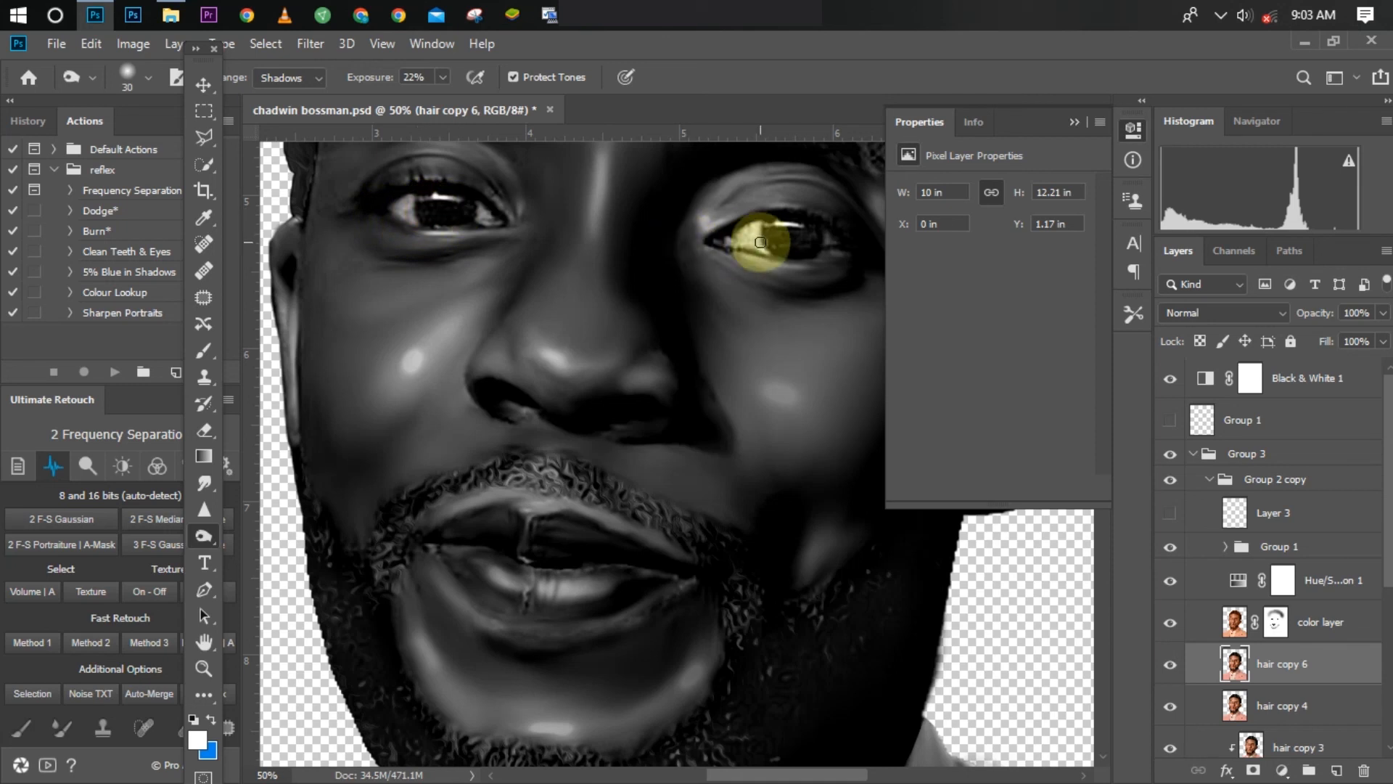
{"action": "left_click_drag", "start_coordinate": [767, 234], "coordinate": [817, 240]}
Step: Hide the Black & White 1 adjustment and toggle hair copy 6 and hair copy 4 to compare the portrait in colour
{"action": "scroll", "coordinate": [813, 328], "scroll_direction": "down", "scroll_amount": 4}
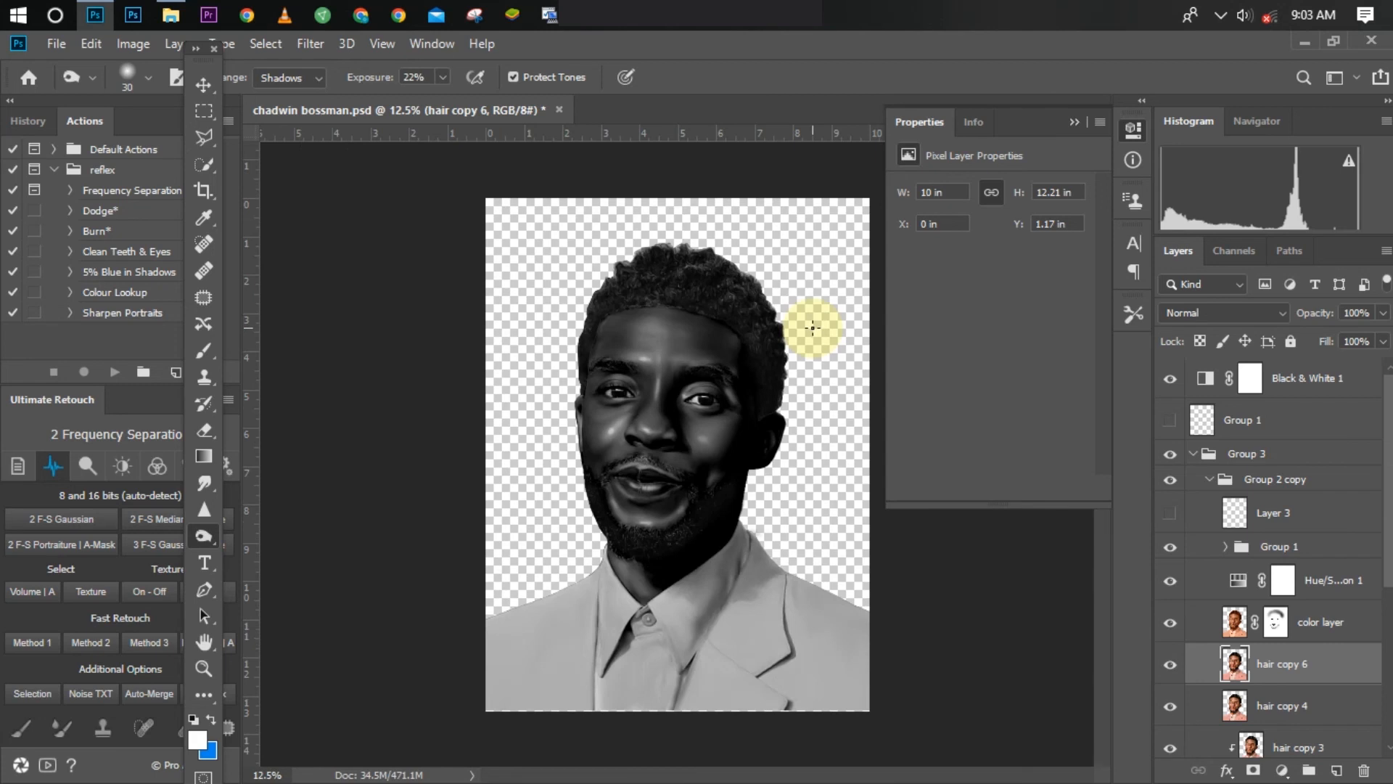
{"action": "left_click", "coordinate": [1170, 379]}
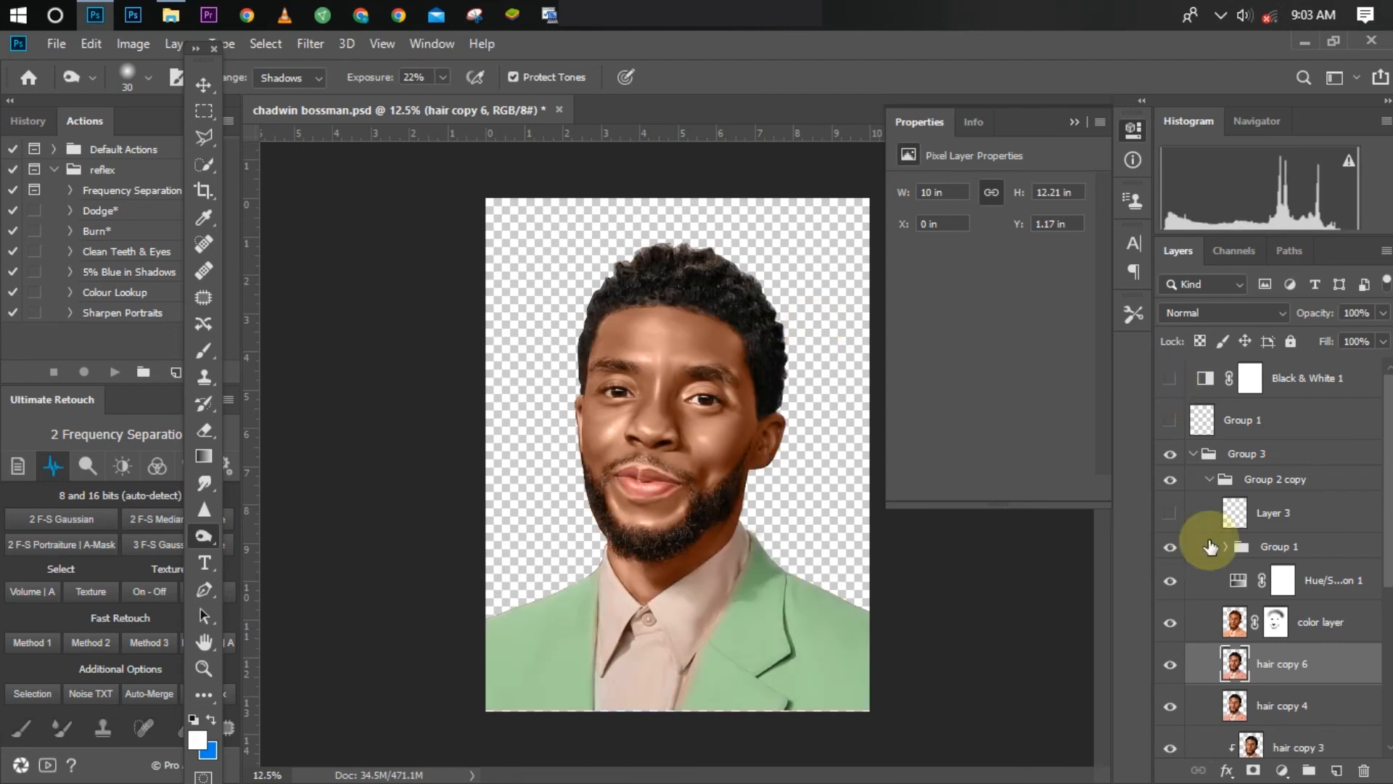
{"action": "left_click", "coordinate": [1170, 666]}
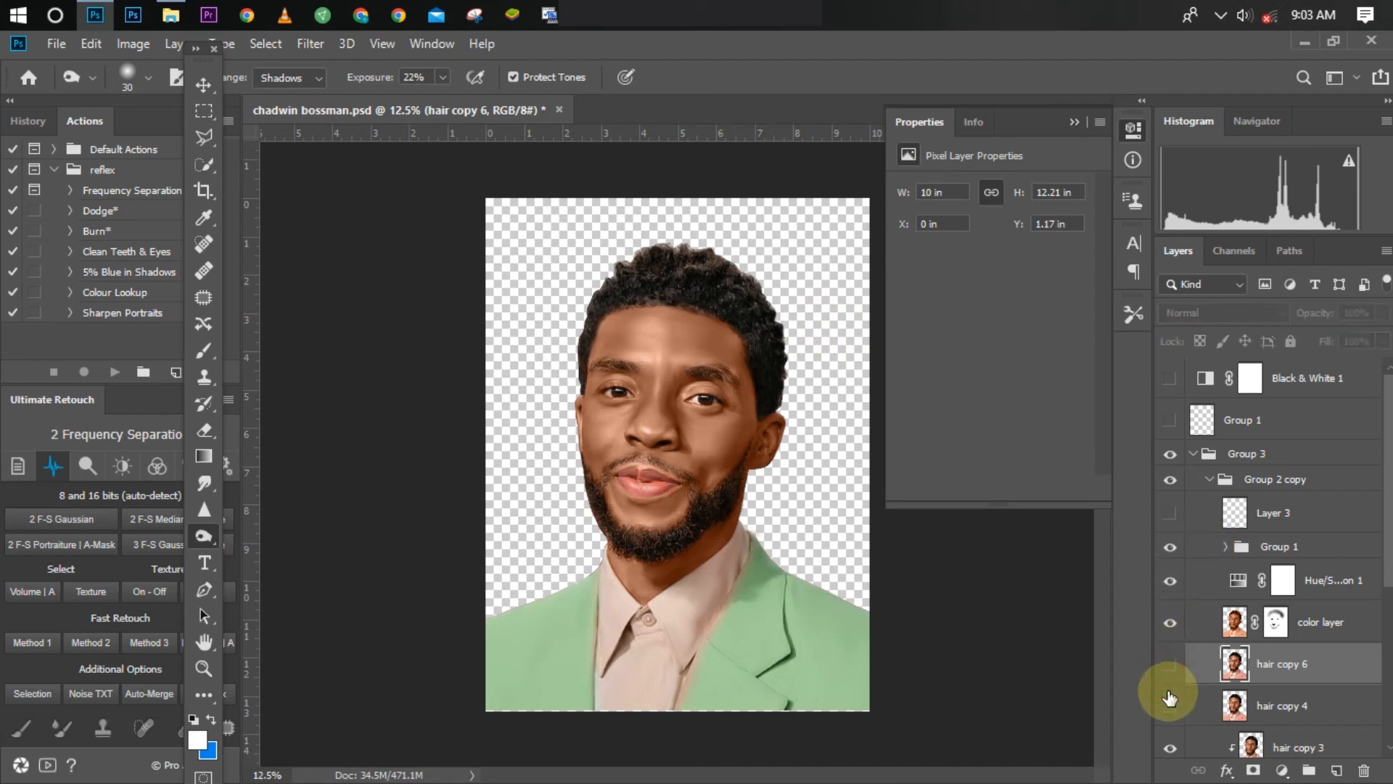
{"action": "left_click", "coordinate": [1170, 698]}
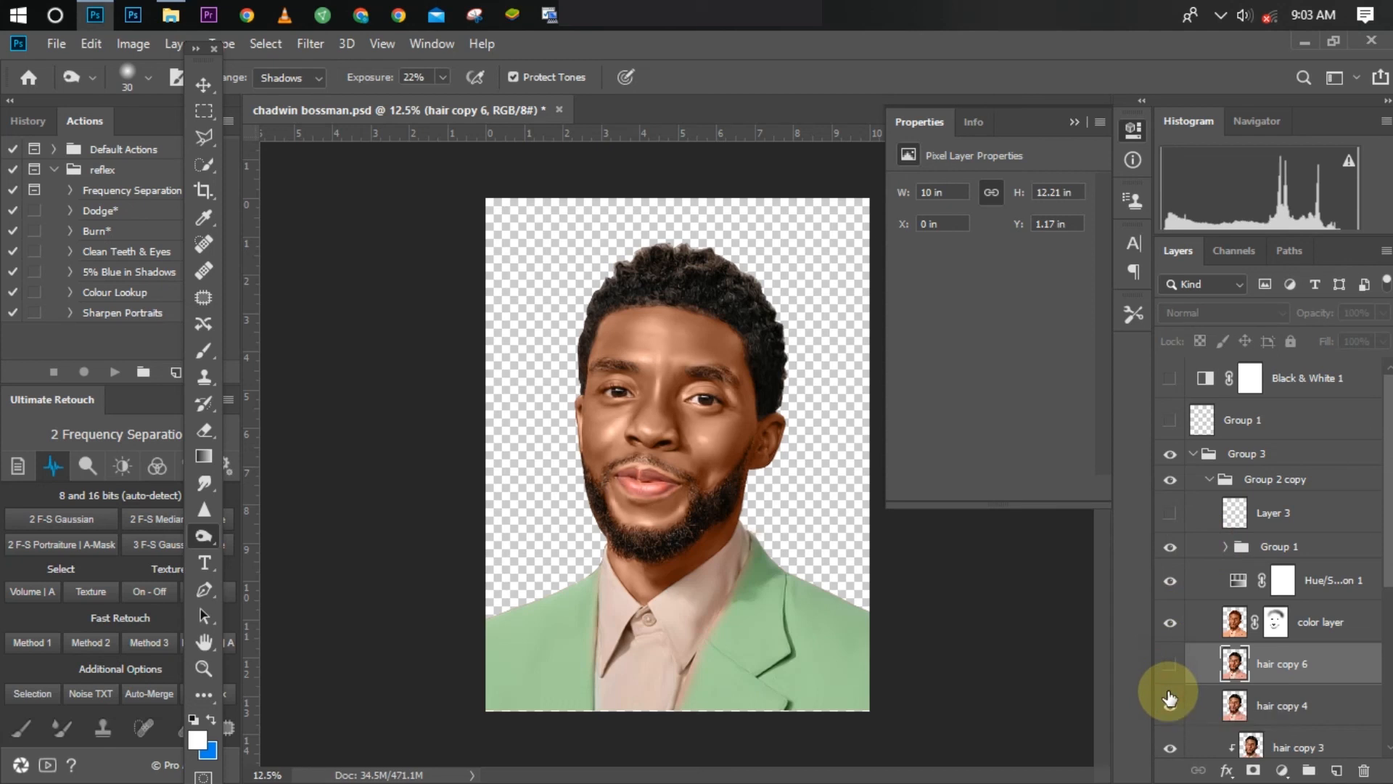
{"action": "left_click", "coordinate": [1170, 665]}
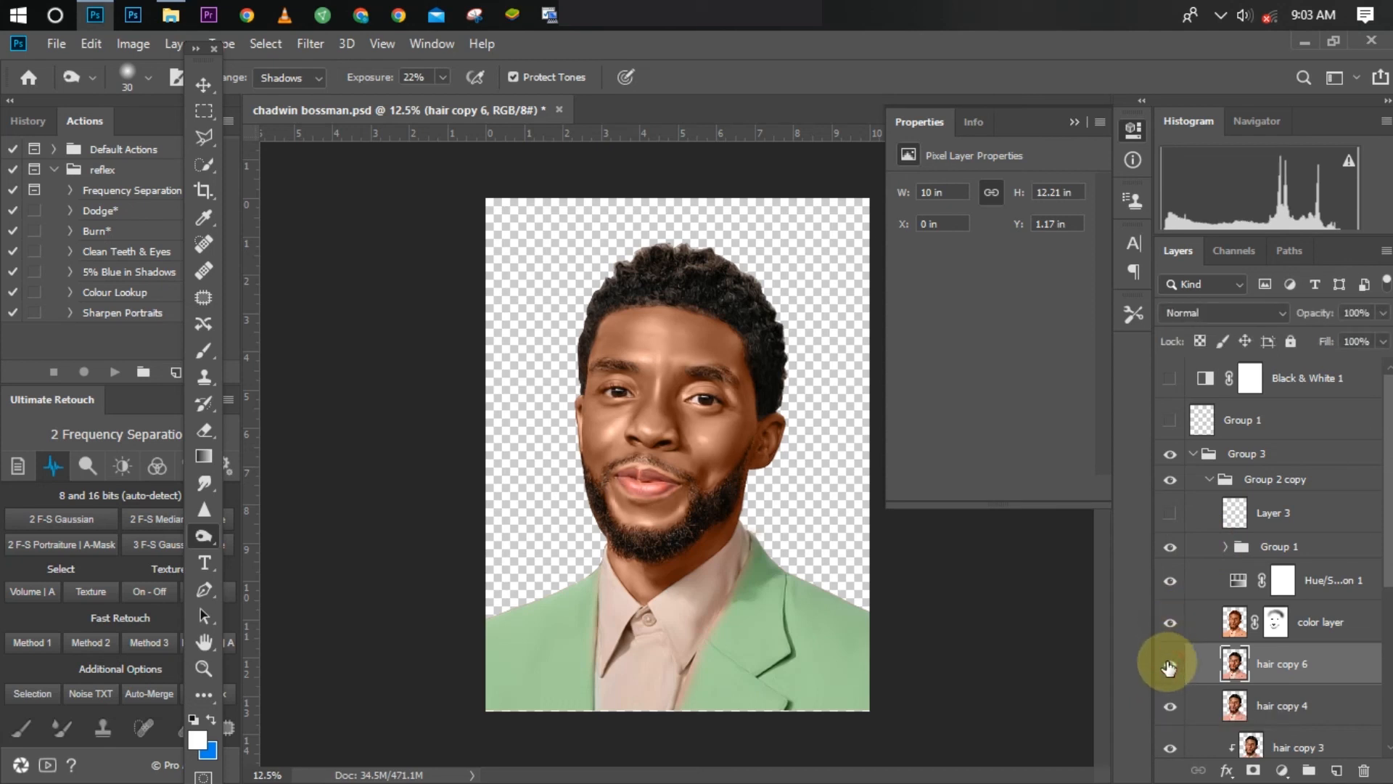
{"action": "left_click", "coordinate": [1169, 666]}
Step: Examine the dodged and burned skin of the coloured portrait at several zoom levels
{"action": "key", "text": "ctrl+plus"}
{"action": "key", "text": "ctrl+plus"}
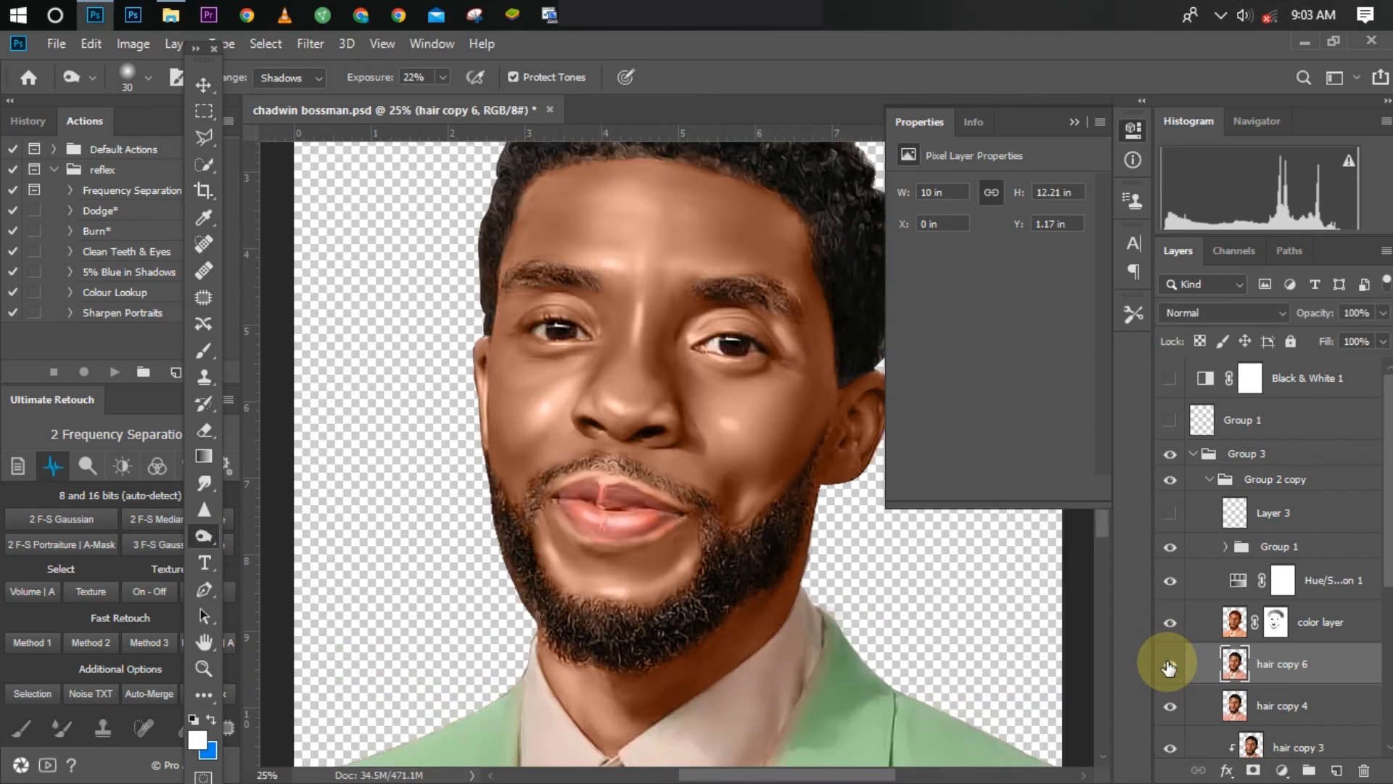
{"action": "key", "text": "ctrl+minus"}
{"action": "key", "text": "ctrl+minus"}
{"action": "key", "text": "ctrl+minus"}
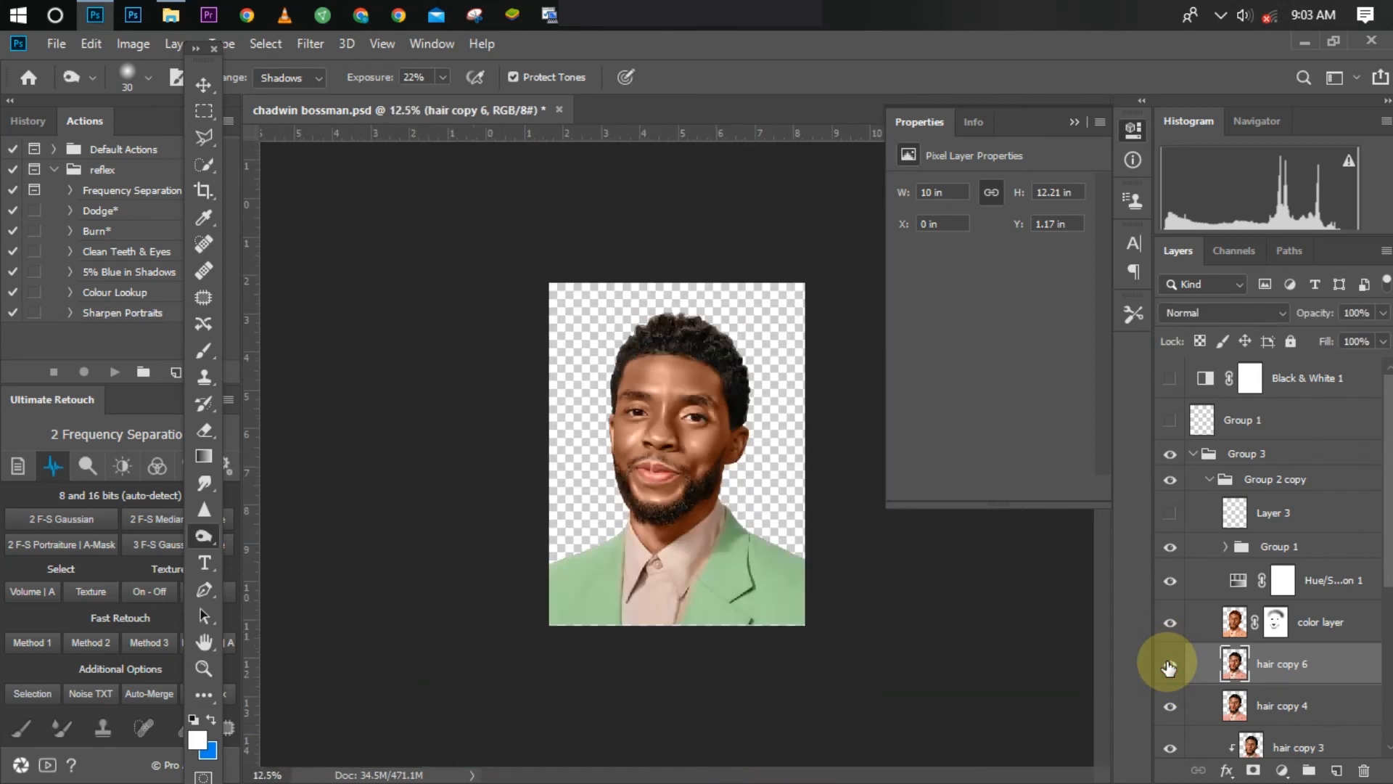
{"action": "key", "text": "ctrl+plus"}
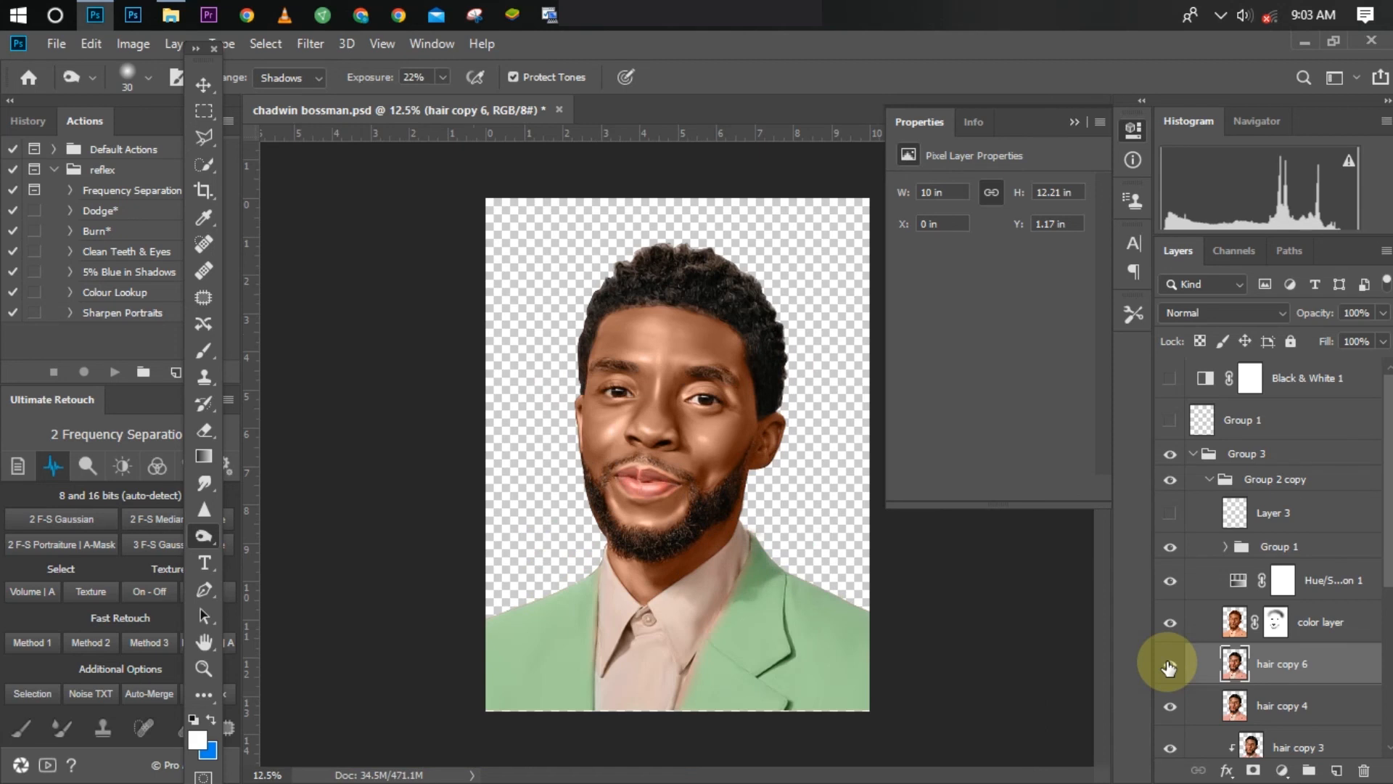
{"action": "key", "text": "ctrl+plus"}
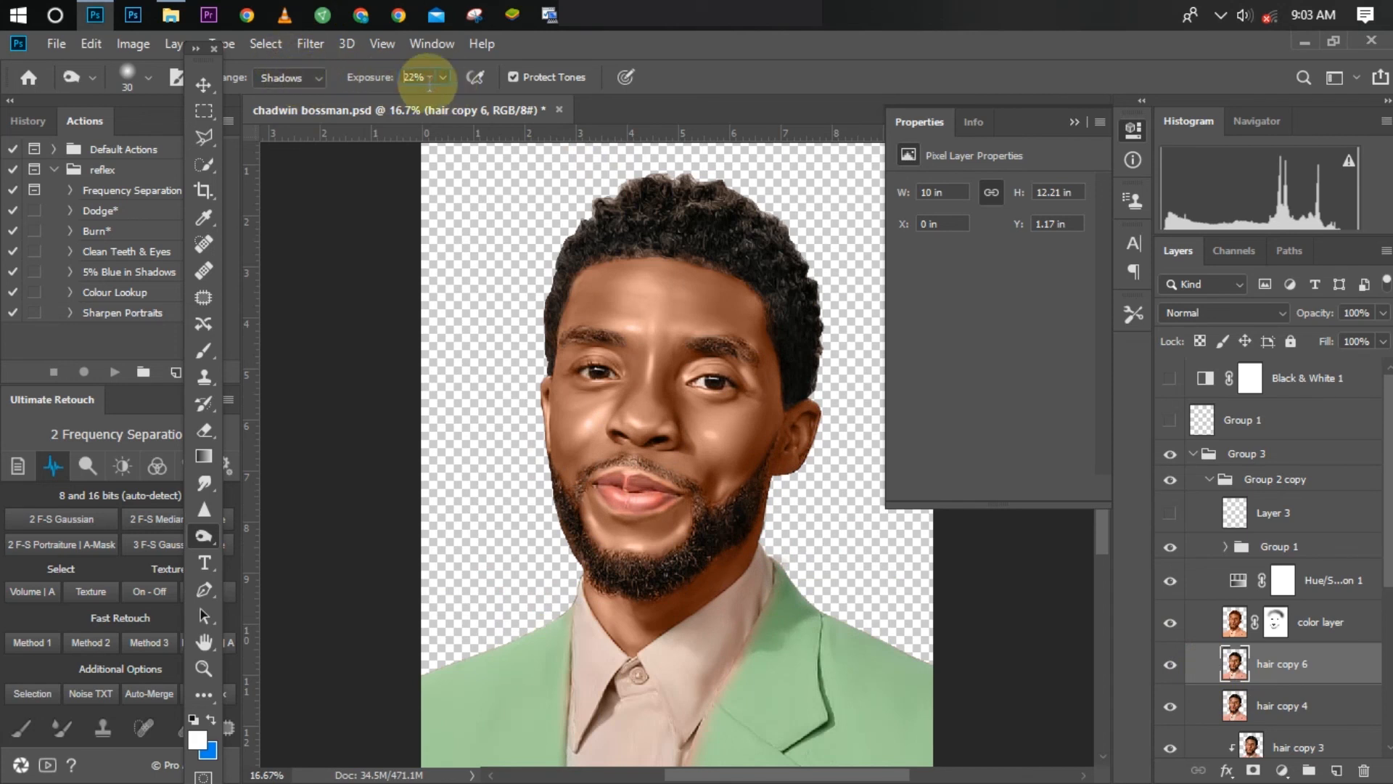
Step: Burn the shadows across the hair at 25% exposure with a size 400 brush, and hide hair copy 6 to compare
{"action": "key", "text": "Up"}
{"action": "key", "text": "Return"}
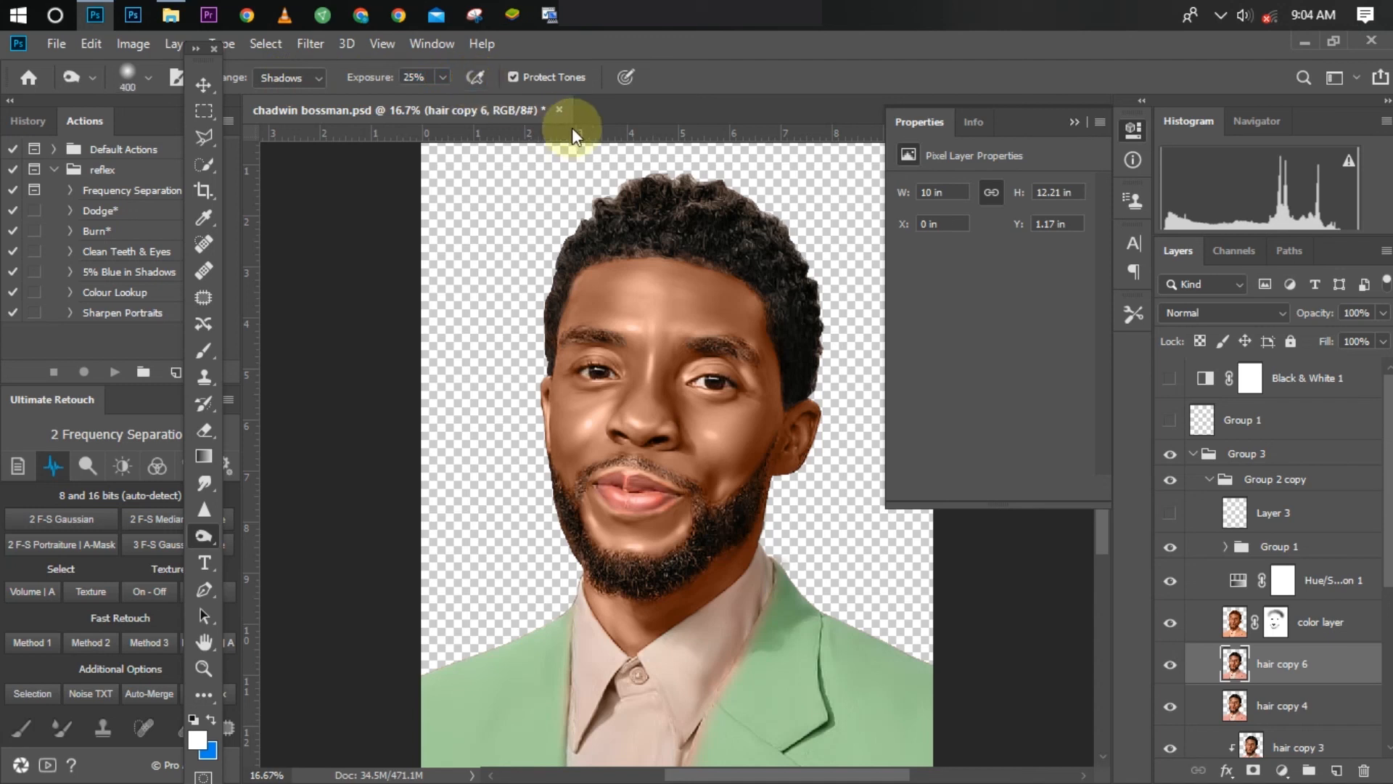
{"action": "key", "text": "bracketright"}
{"action": "key", "text": "bracketright"}
{"action": "key", "text": "bracketright"}
{"action": "mouse_move", "coordinate": [648, 169]}
{"action": "left_mouse_down"}
{"action": "mouse_move", "coordinate": [715, 187]}
{"action": "mouse_move", "coordinate": [591, 192]}
{"action": "mouse_move", "coordinate": [679, 203]}
{"action": "mouse_move", "coordinate": [739, 238]}
{"action": "mouse_move", "coordinate": [746, 249]}
{"action": "mouse_move", "coordinate": [717, 223]}
{"action": "mouse_move", "coordinate": [783, 298]}
{"action": "mouse_move", "coordinate": [777, 283]}
{"action": "mouse_move", "coordinate": [809, 353]}
{"action": "mouse_move", "coordinate": [791, 288]}
{"action": "mouse_move", "coordinate": [794, 315]}
{"action": "mouse_move", "coordinate": [756, 254]}
{"action": "mouse_move", "coordinate": [698, 207]}
{"action": "mouse_move", "coordinate": [570, 244]}
{"action": "mouse_move", "coordinate": [647, 211]}
{"action": "mouse_move", "coordinate": [590, 218]}
{"action": "left_mouse_up"}
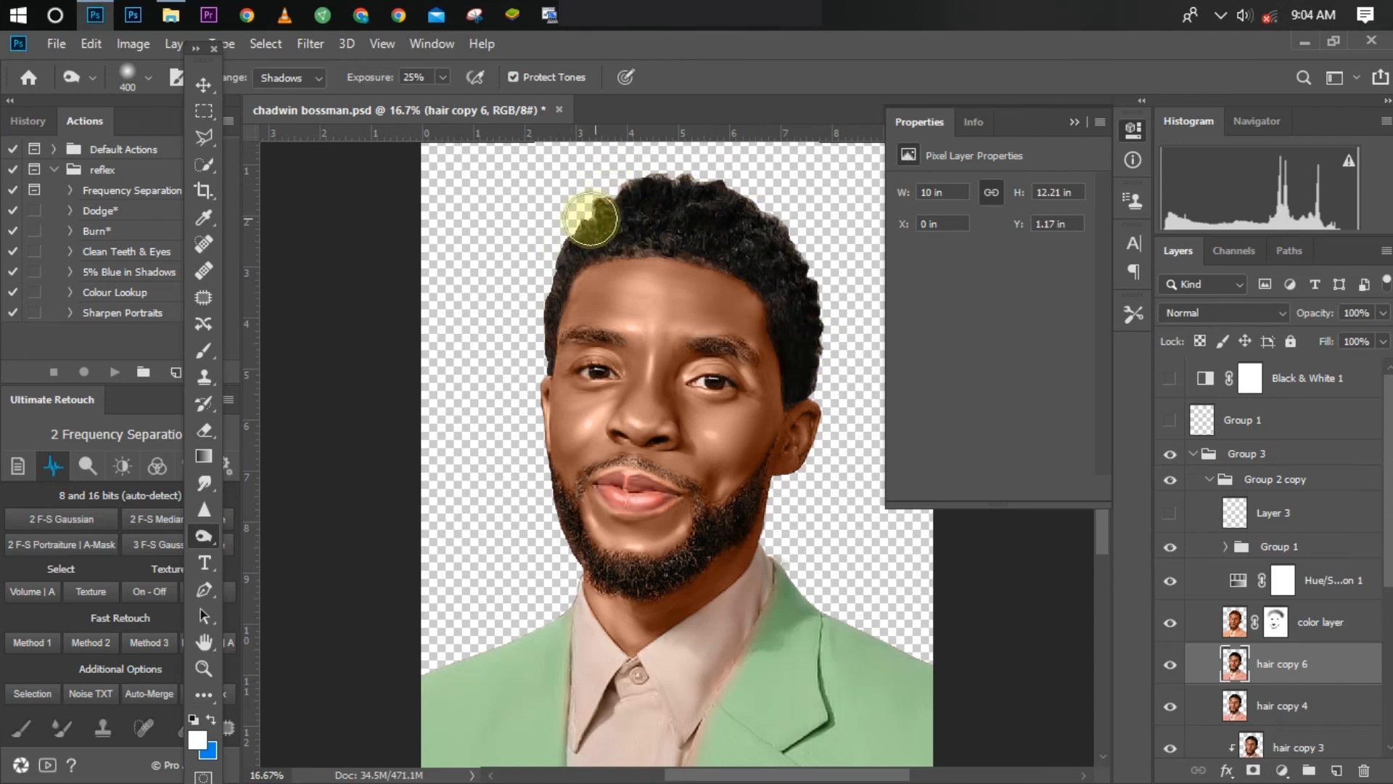
{"action": "left_click", "coordinate": [1168, 666]}
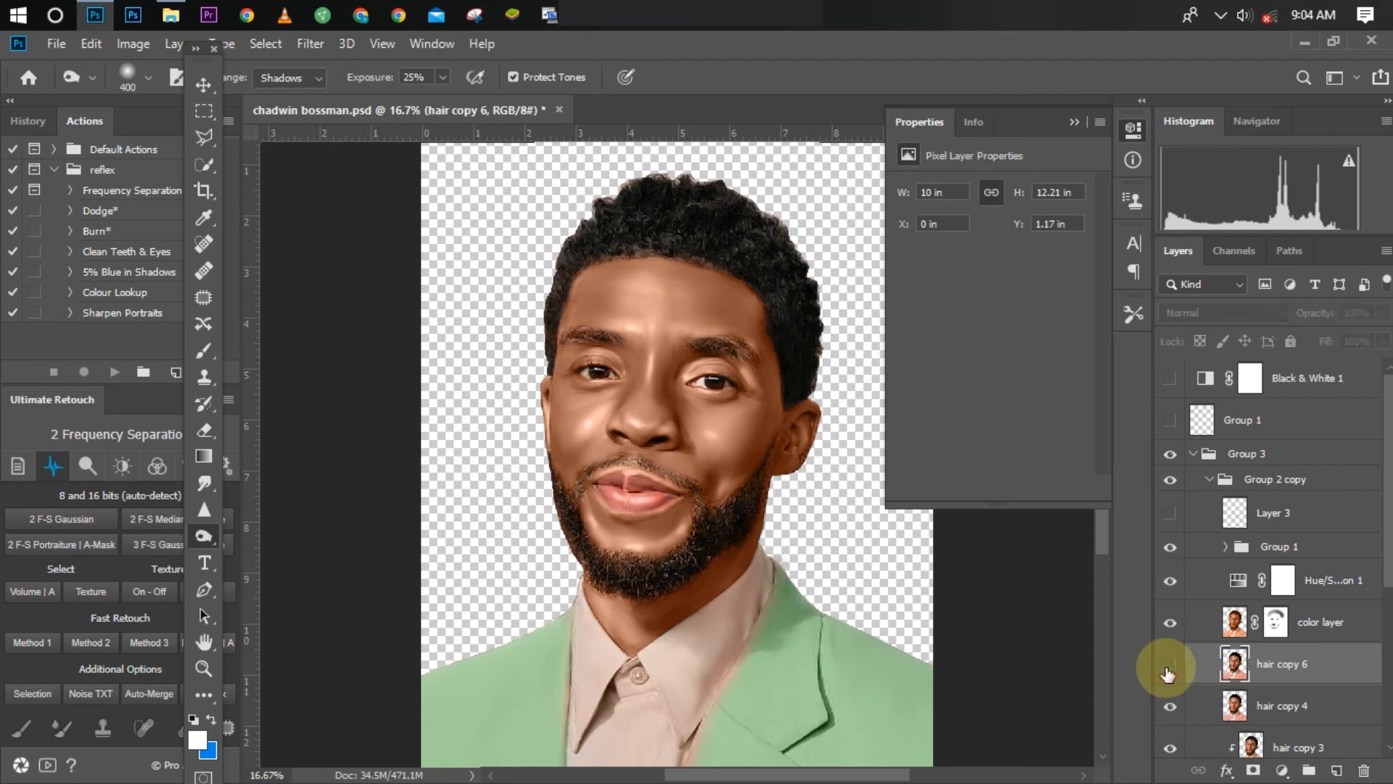
Step: Toggle the visibility of hair copy 6 to compare the burned hair, leaving the layer visible
{"action": "left_click", "coordinate": [1168, 666]}
{"action": "left_click", "coordinate": [1168, 666]}
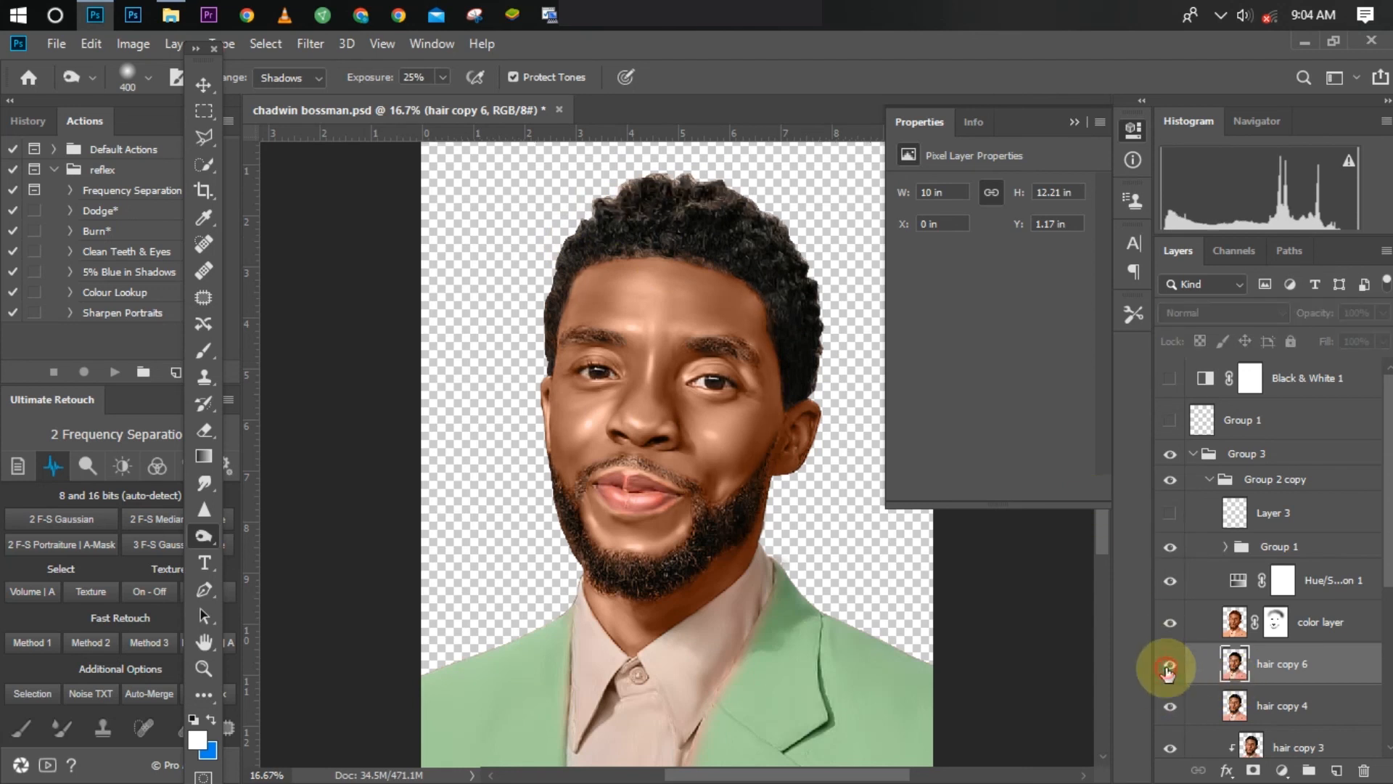
{"action": "left_click", "coordinate": [1168, 666]}
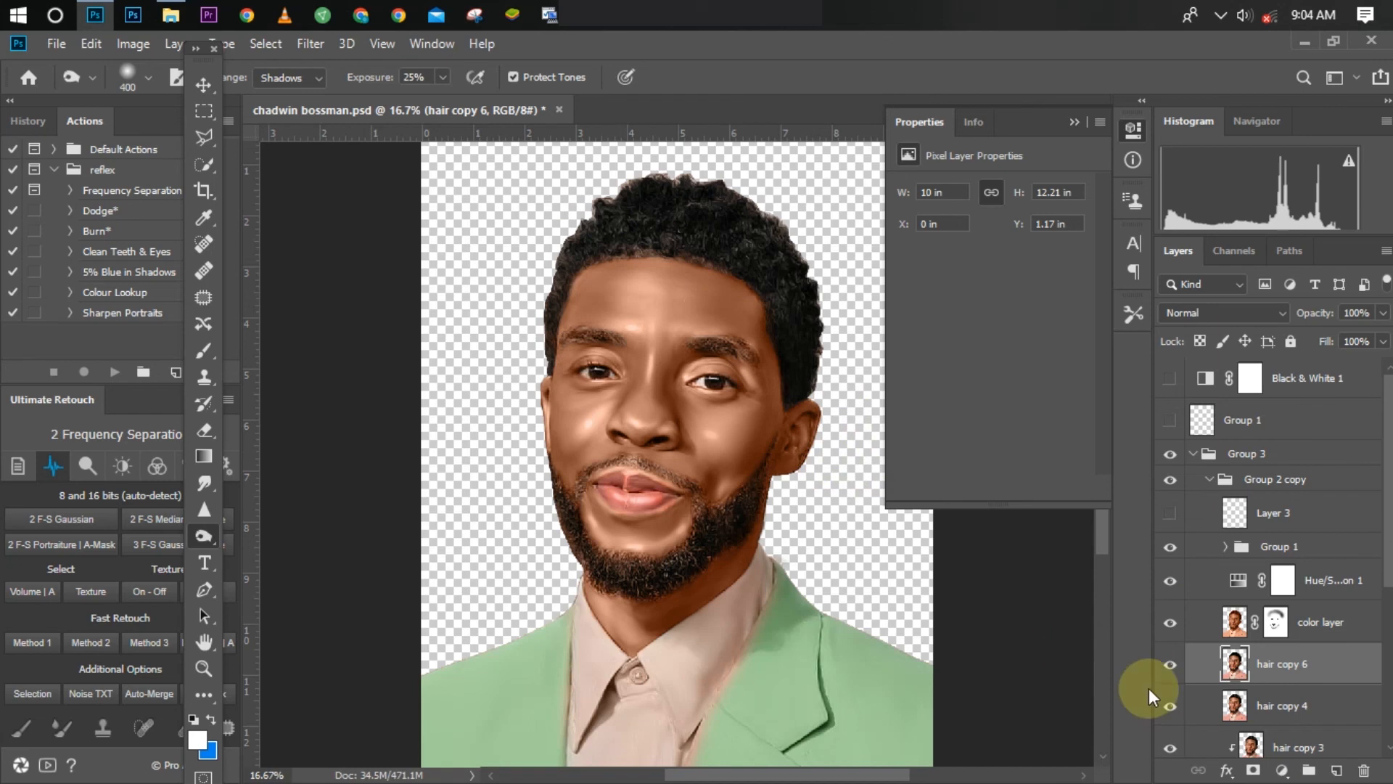
{"action": "left_click", "coordinate": [1166, 673]}
Step: Burn the shadows along the upper lip on hair copy 6 with a size 70 brush at 25% exposure
{"action": "key", "text": "["}
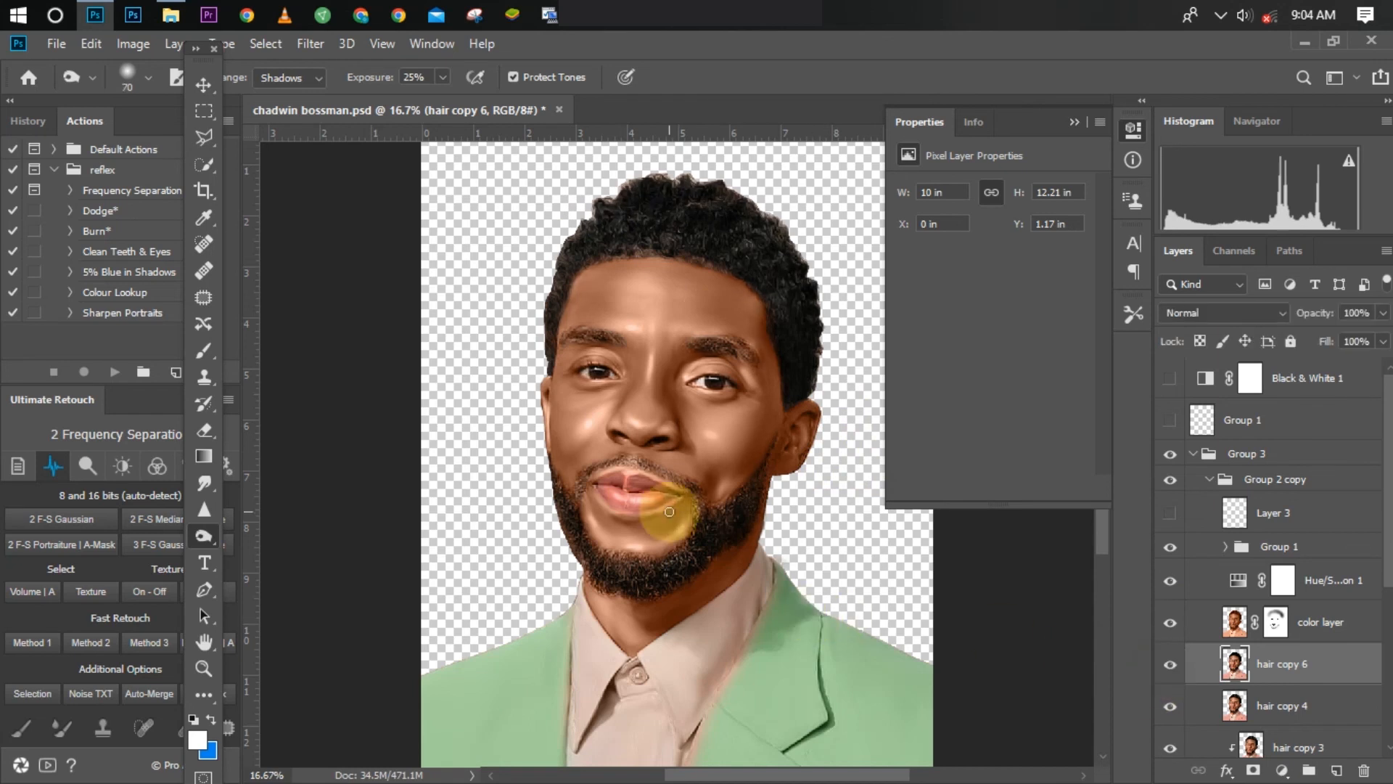
{"action": "key", "text": "["}
{"action": "key", "text": "["}
{"action": "mouse_move", "coordinate": [638, 463]}
{"action": "left_mouse_down"}
{"action": "mouse_move", "coordinate": [693, 486]}
{"action": "mouse_move", "coordinate": [665, 473]}
{"action": "mouse_move", "coordinate": [696, 497]}
{"action": "mouse_move", "coordinate": [689, 485]}
{"action": "mouse_move", "coordinate": [702, 518]}
{"action": "mouse_move", "coordinate": [694, 492]}
{"action": "mouse_move", "coordinate": [699, 508]}
{"action": "mouse_move", "coordinate": [683, 484]}
{"action": "mouse_move", "coordinate": [630, 460]}
{"action": "mouse_move", "coordinate": [590, 465]}
{"action": "mouse_move", "coordinate": [571, 500]}
{"action": "mouse_move", "coordinate": [629, 481]}
{"action": "left_mouse_up"}
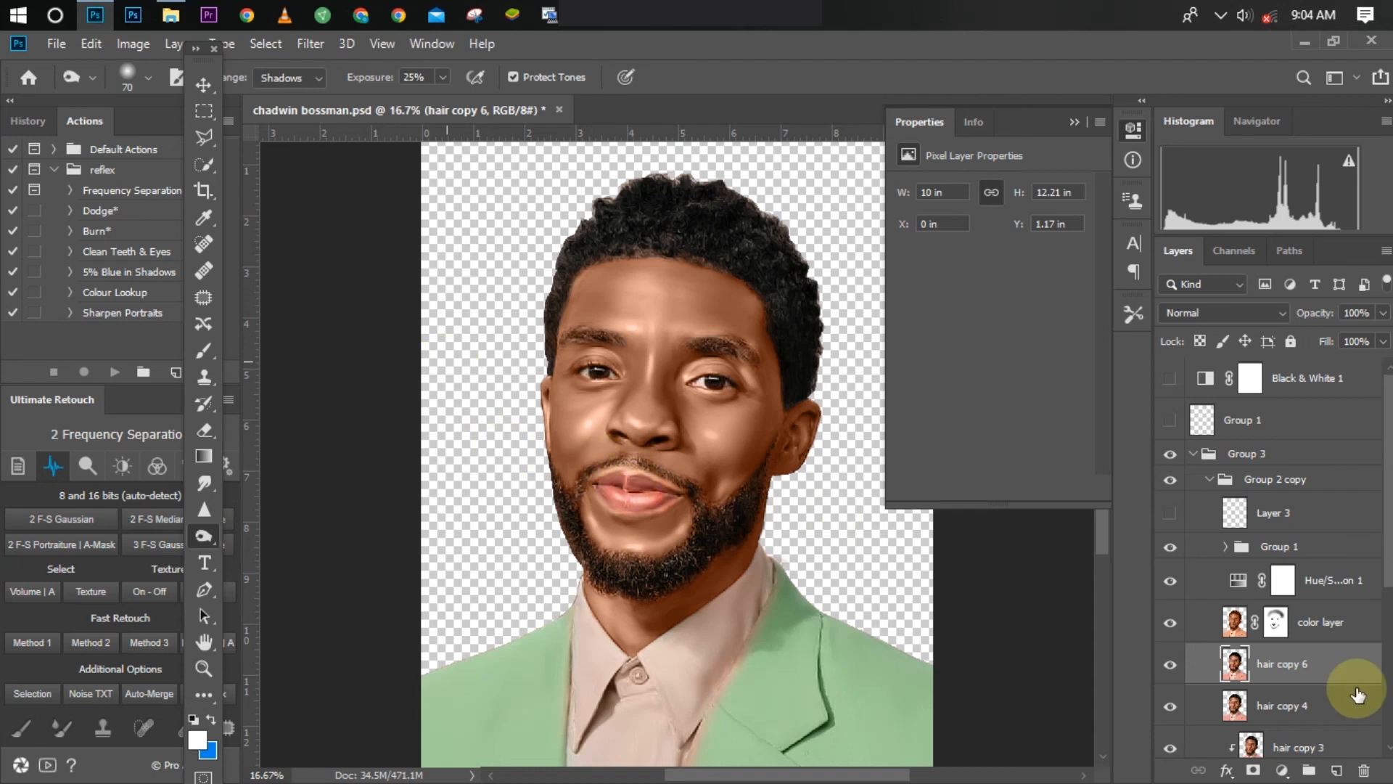
Step: Switch hair copy 6 off and on to compare the portrait with and without the burned shadows
{"action": "left_click", "coordinate": [1165, 671]}
{"action": "left_click", "coordinate": [1164, 672]}
{"action": "left_click", "coordinate": [1164, 670]}
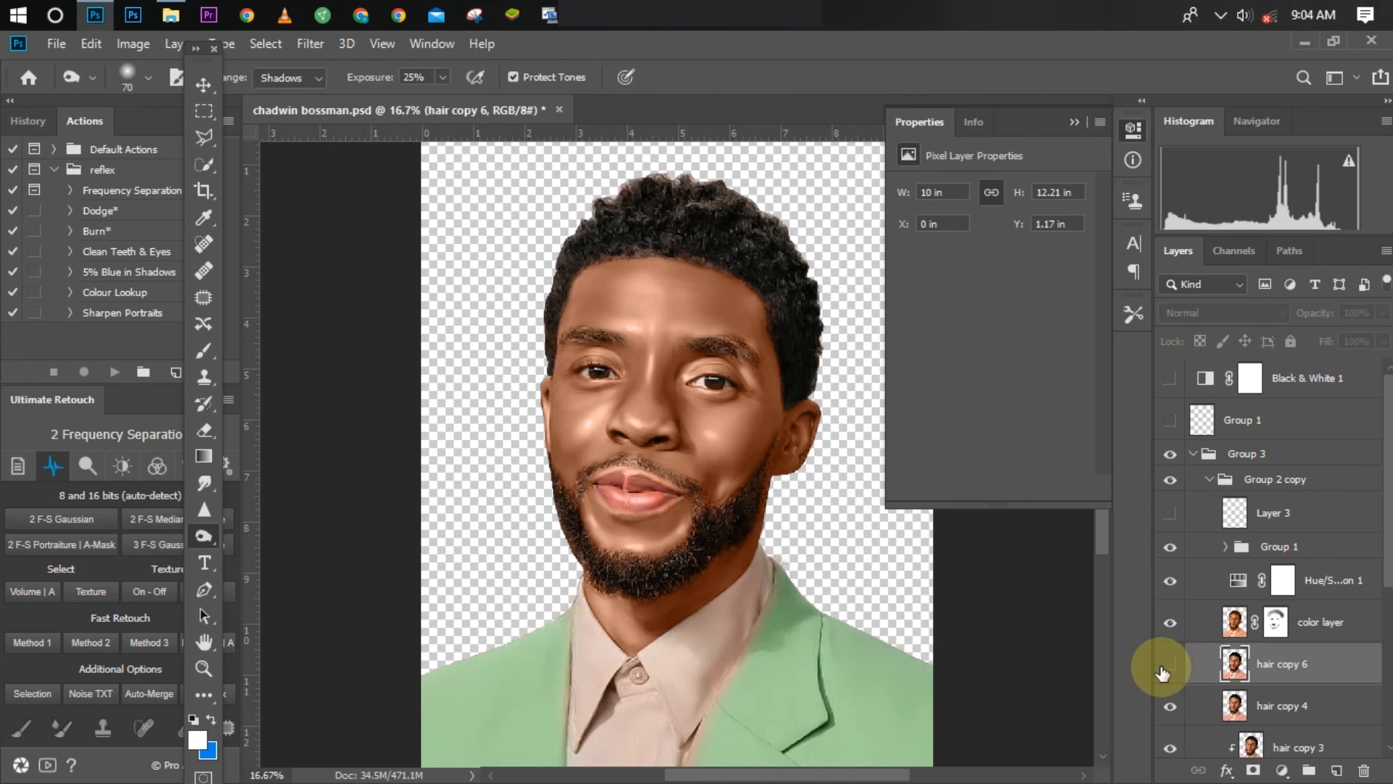
{"action": "left_click", "coordinate": [1164, 671]}
Step: Examine the overall light and shadow of the retouched portrait at several zoom levels
{"action": "key", "text": "ctrl+minus"}
{"action": "key", "text": "ctrl+minus"}
{"action": "key", "text": "ctrl+minus"}
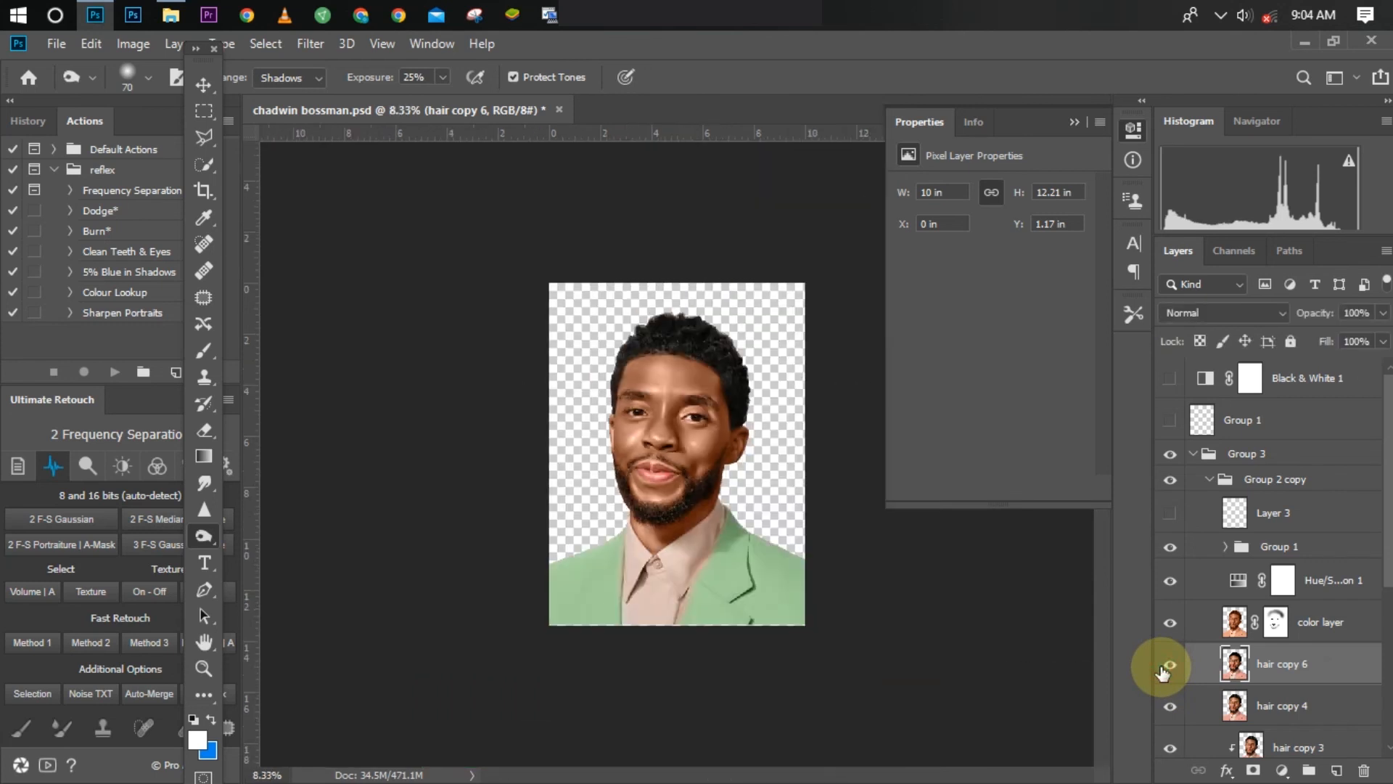
{"action": "key", "text": "ctrl+plus"}
{"action": "key", "text": "ctrl+plus"}
{"action": "key", "text": "ctrl+plus"}
{"action": "key", "text": "ctrl+plus"}
{"action": "key", "text": "ctrl+minus"}
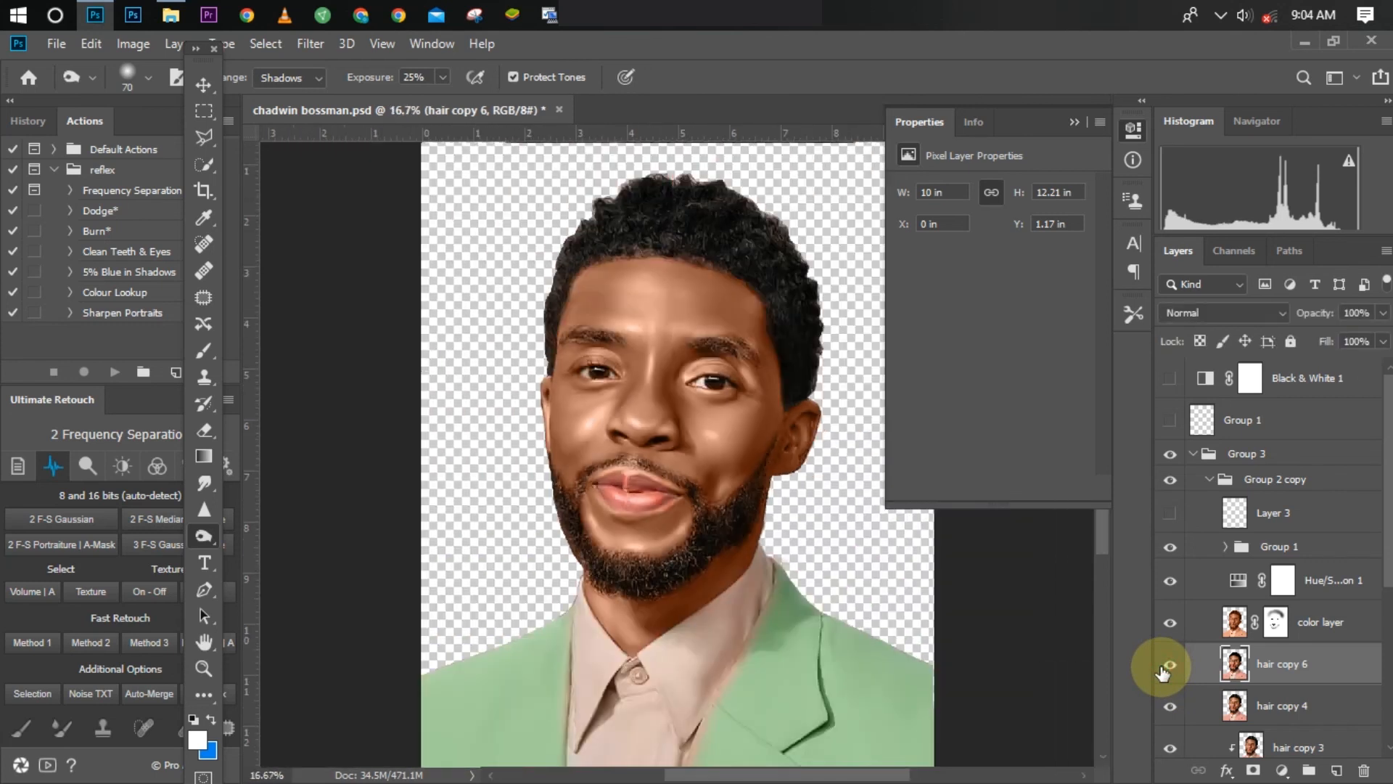
{"action": "key", "text": "ctrl+minus"}
{"action": "key", "text": "ctrl+minus"}
{"action": "key", "text": "ctrl+plus"}
{"action": "key", "text": "ctrl+plus"}
{"action": "key", "text": "ctrl+plus"}
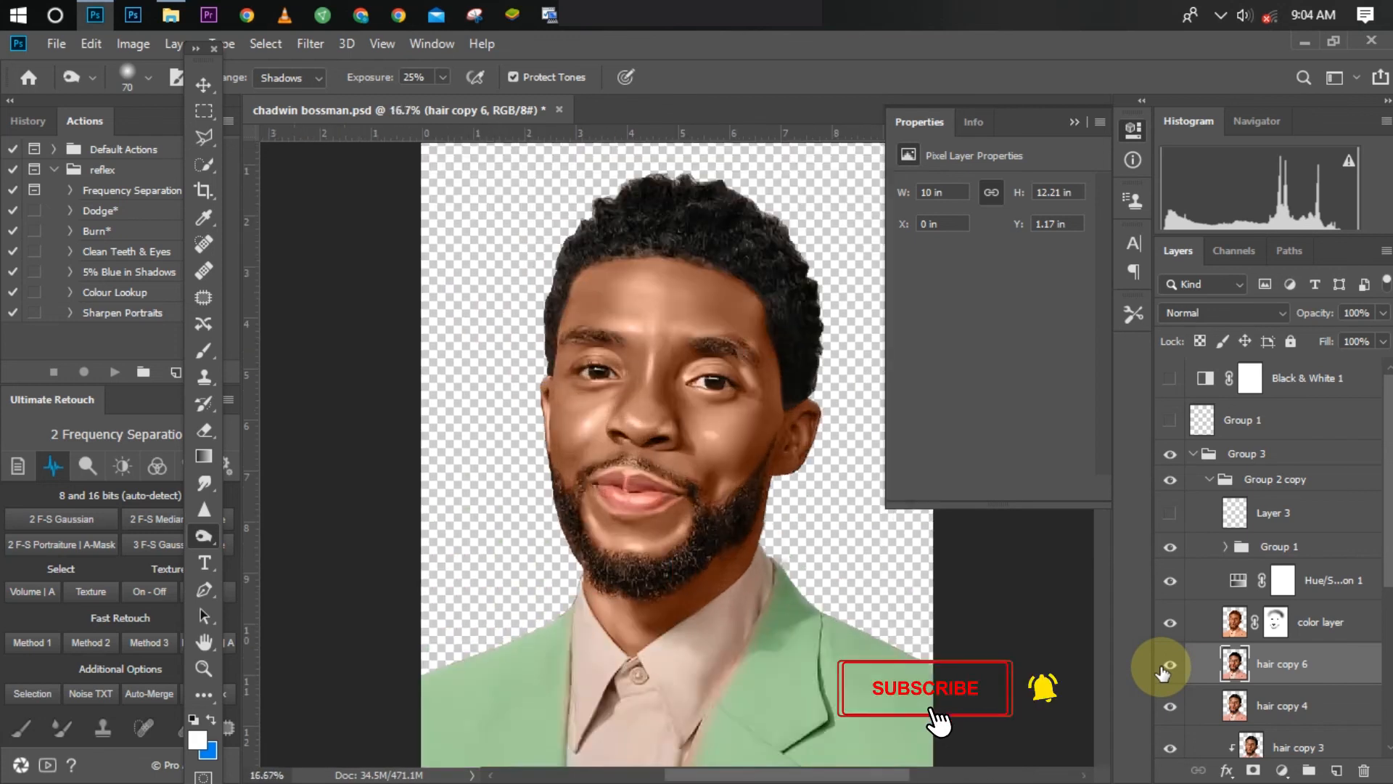
{"action": "key", "text": "ctrl+plus"}
{"action": "key", "text": "ctrl+minus"}
{"action": "key", "text": "ctrl+minus"}
{"action": "key", "text": "ctrl+minus"}
{"action": "key", "text": "ctrl+minus"}
{"action": "key", "text": "ctrl+minus"}
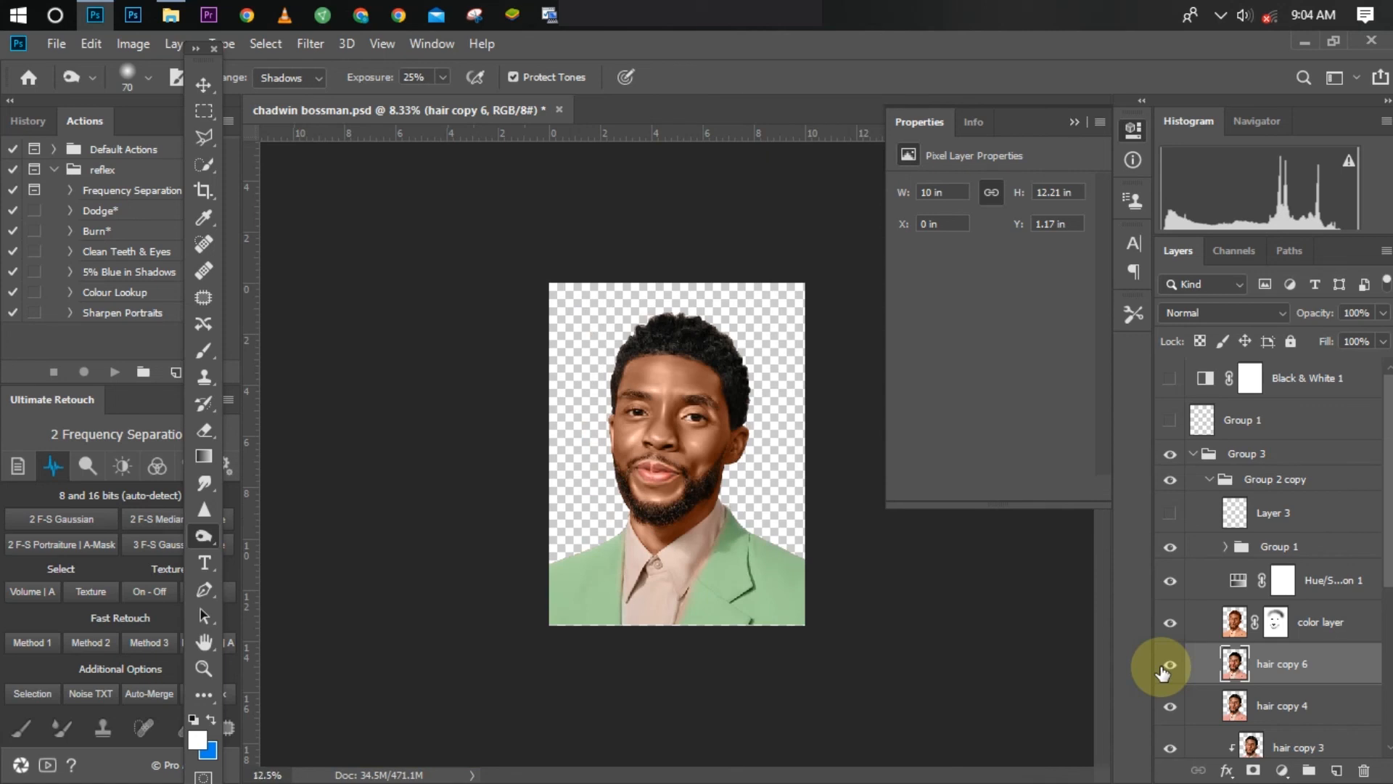
Step: Select Group 3 and expand the nested Group 4 to reach its background layers
{"action": "left_click", "coordinate": [1199, 454]}
{"action": "left_click", "coordinate": [1192, 454]}
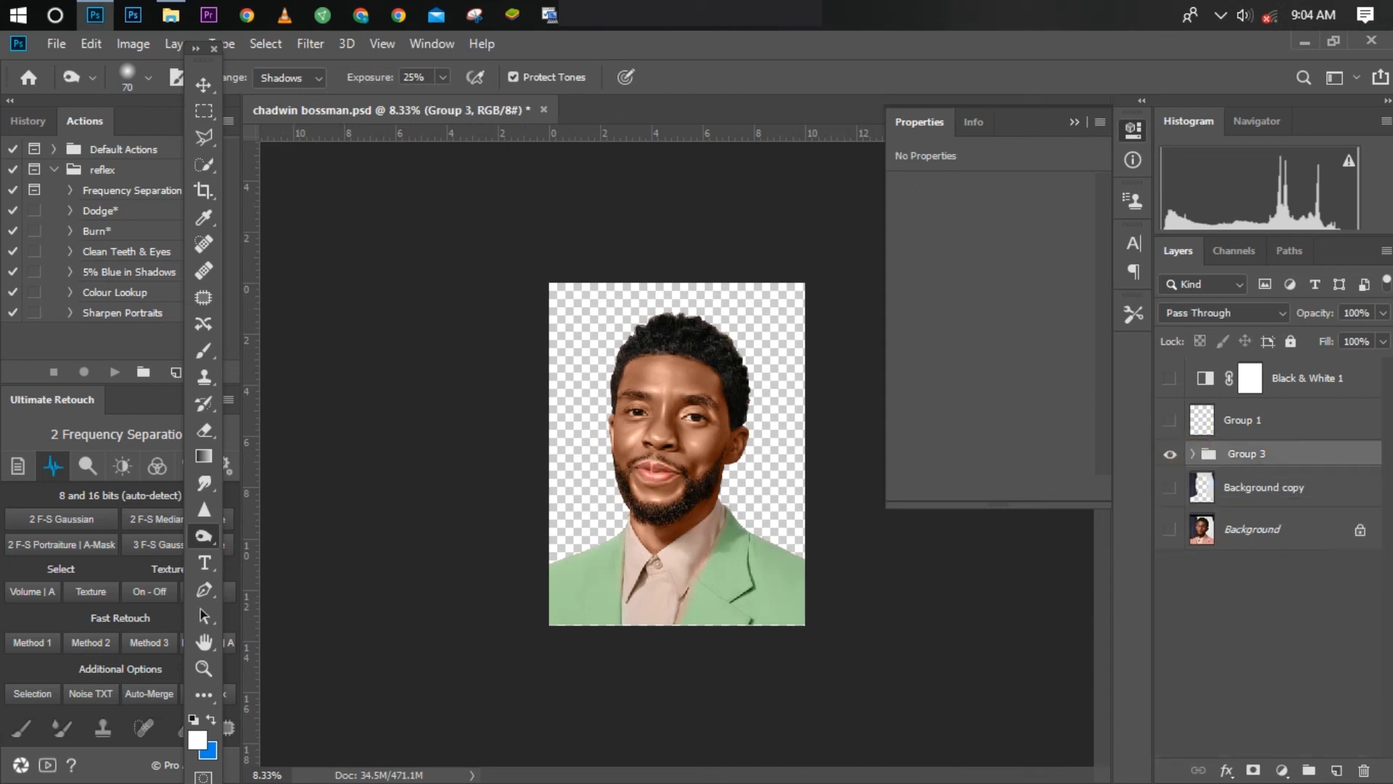
{"action": "left_click", "coordinate": [1192, 454]}
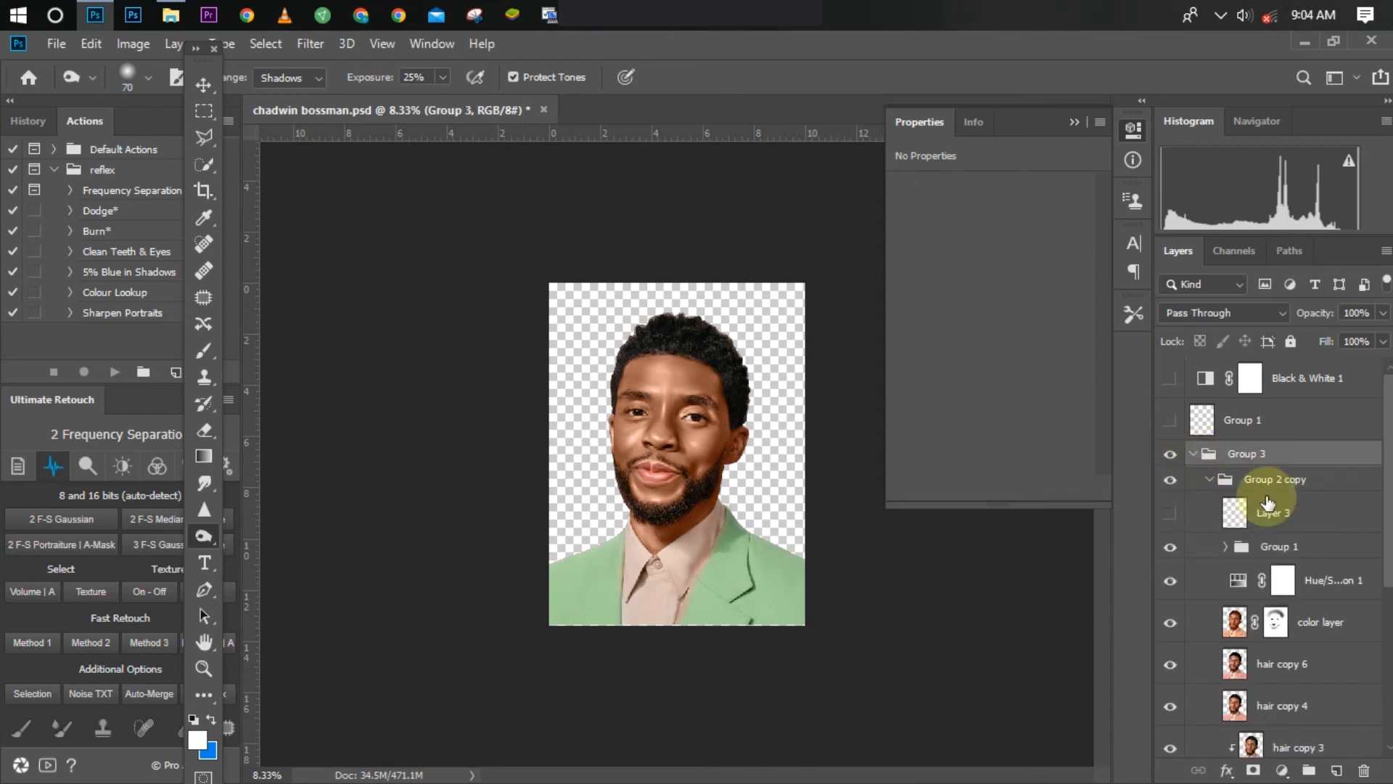
{"action": "left_click_drag", "start_coordinate": [1387, 515], "coordinate": [1387, 722]}
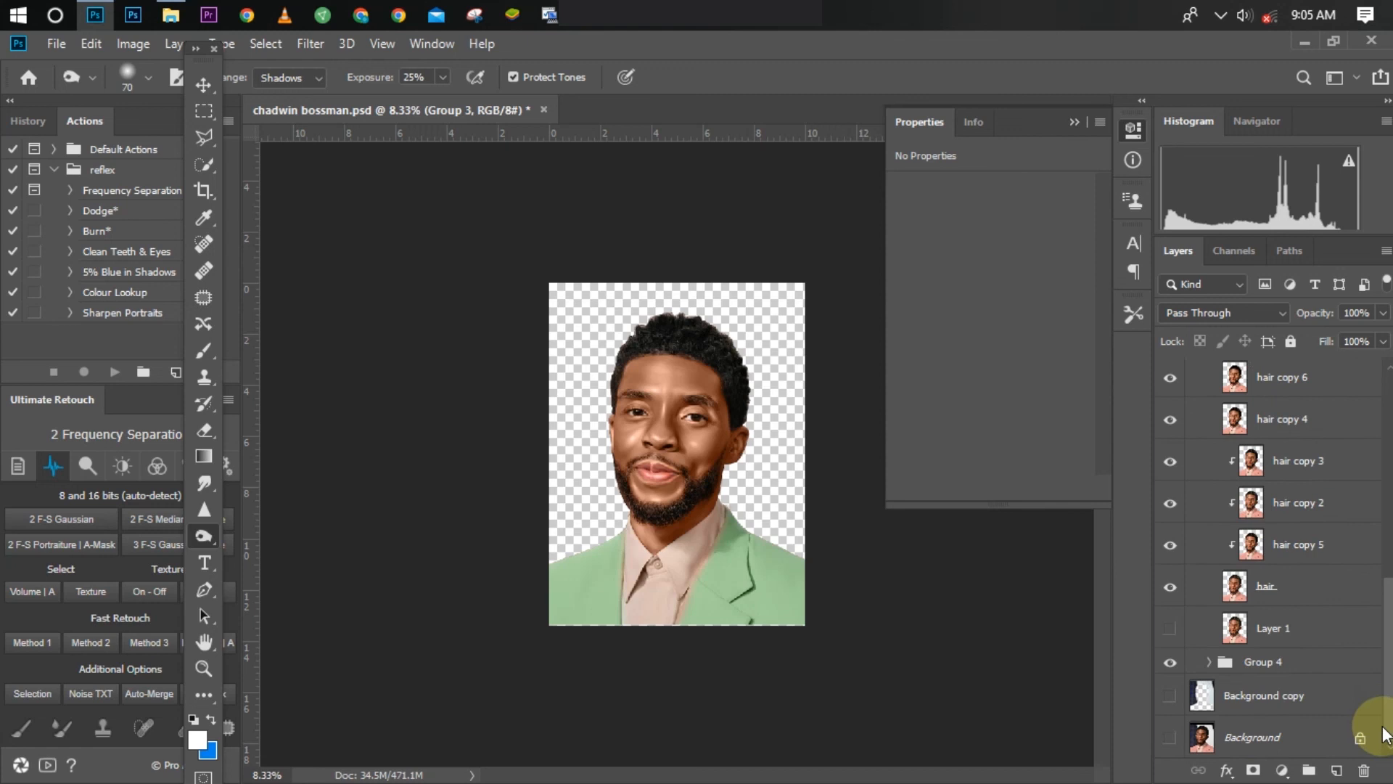
{"action": "left_click", "coordinate": [1208, 661]}
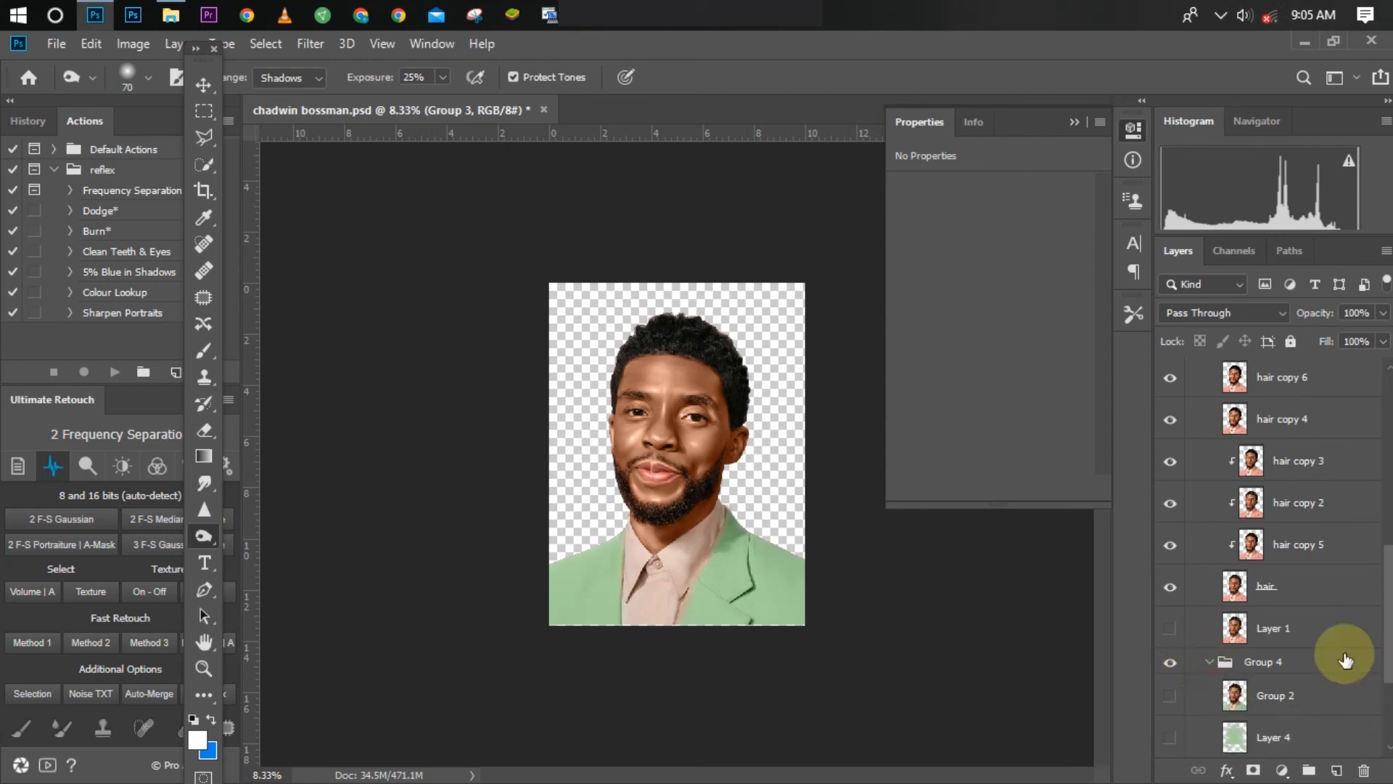
Step: Show Color Fill 1 and the gradient fill in Group 4 as the portrait's background, leaving Layer 4 hidden
{"action": "left_click", "coordinate": [1169, 737]}
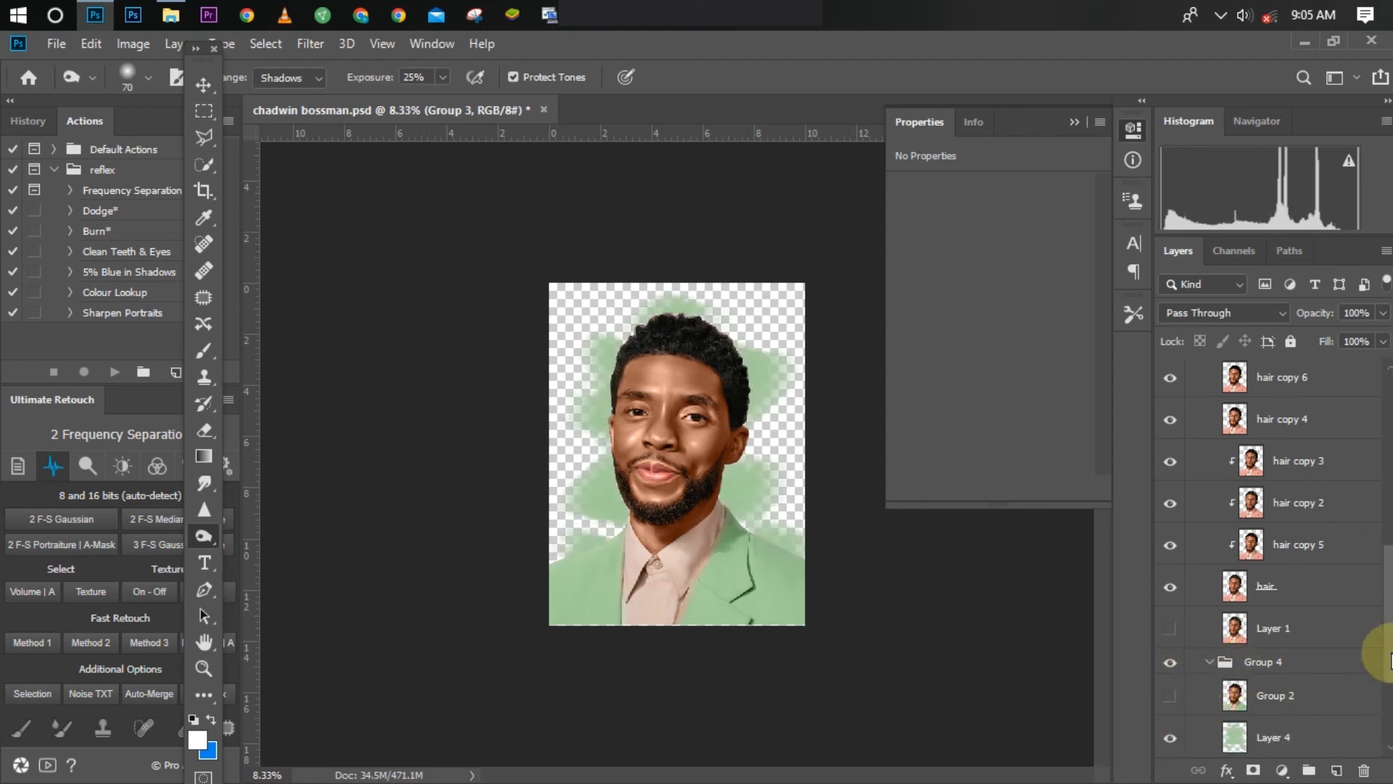
{"action": "left_click_drag", "start_coordinate": [1388, 662], "coordinate": [1389, 733]}
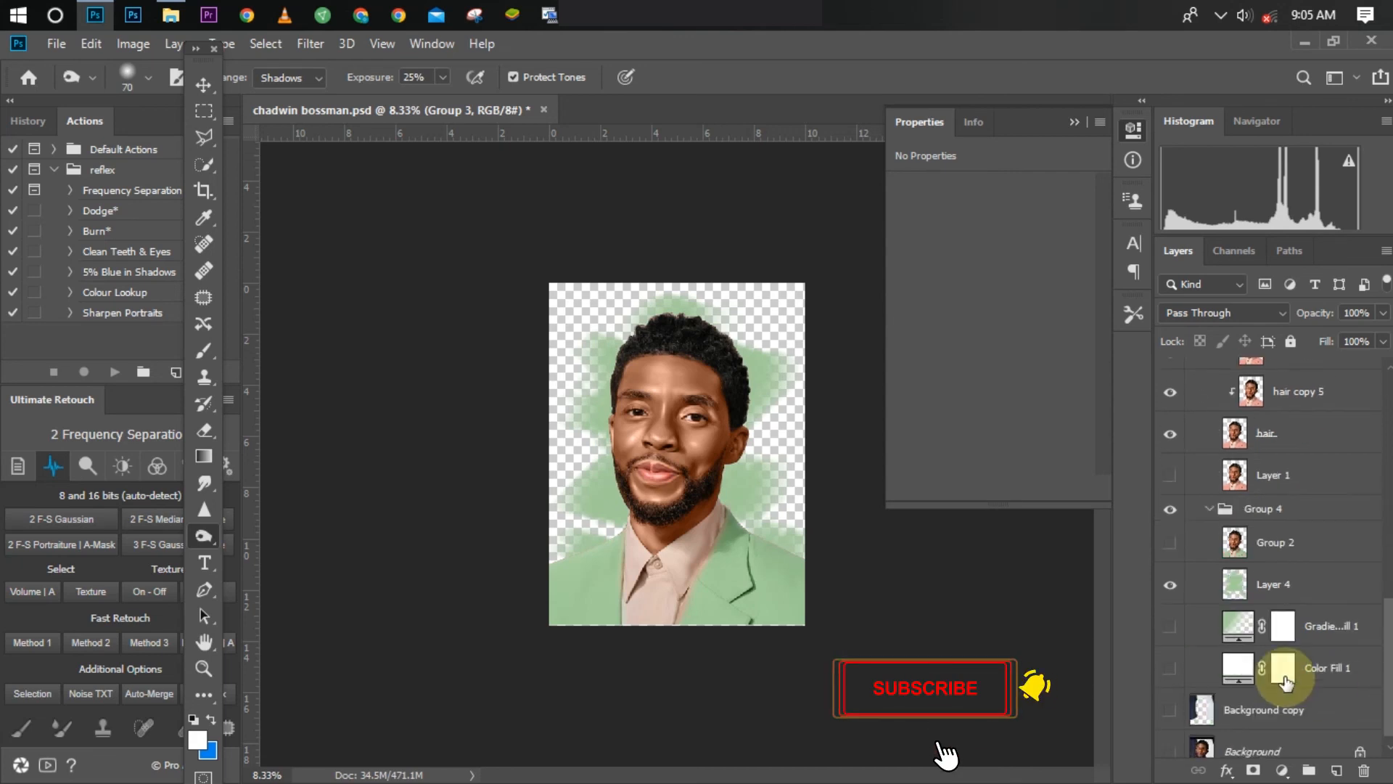
{"action": "left_click", "coordinate": [1170, 667]}
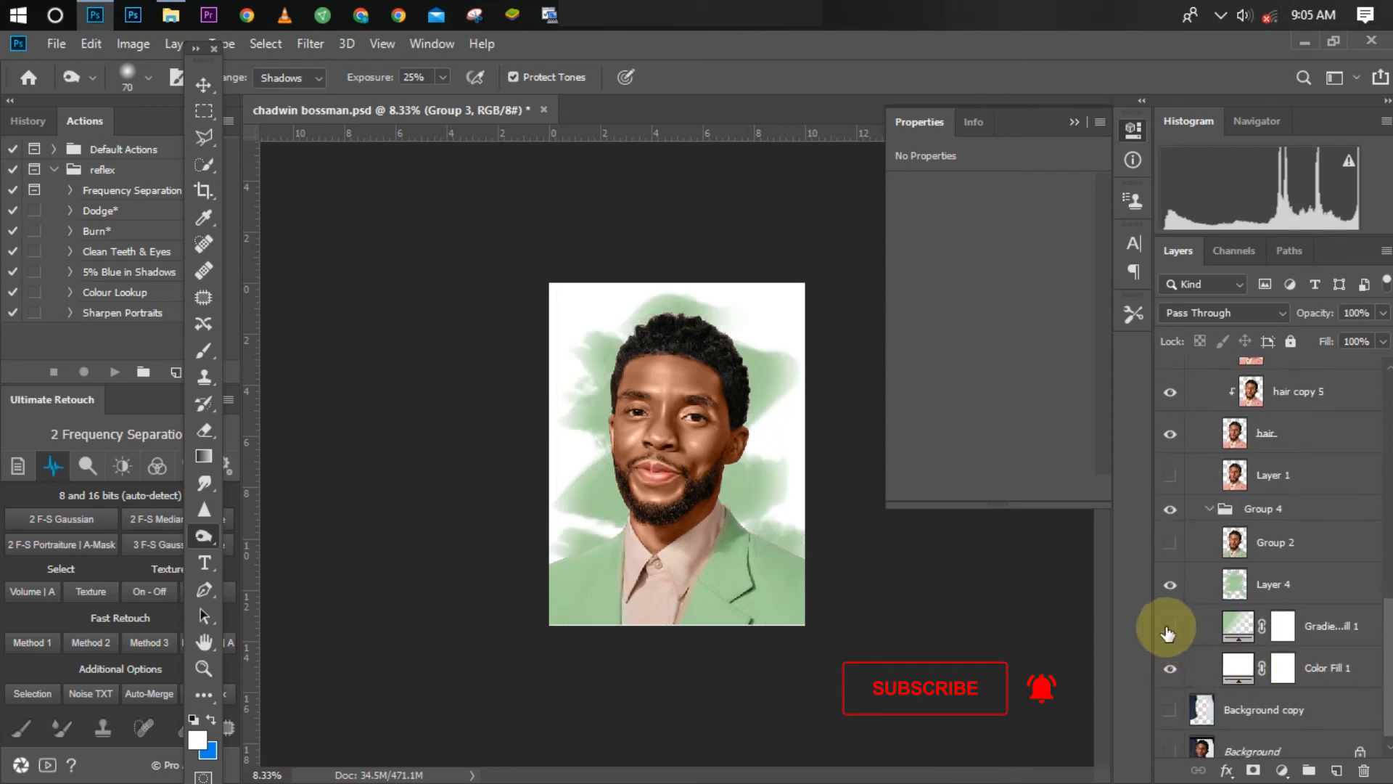
{"action": "left_click", "coordinate": [1171, 626]}
{"action": "left_click", "coordinate": [1169, 592]}
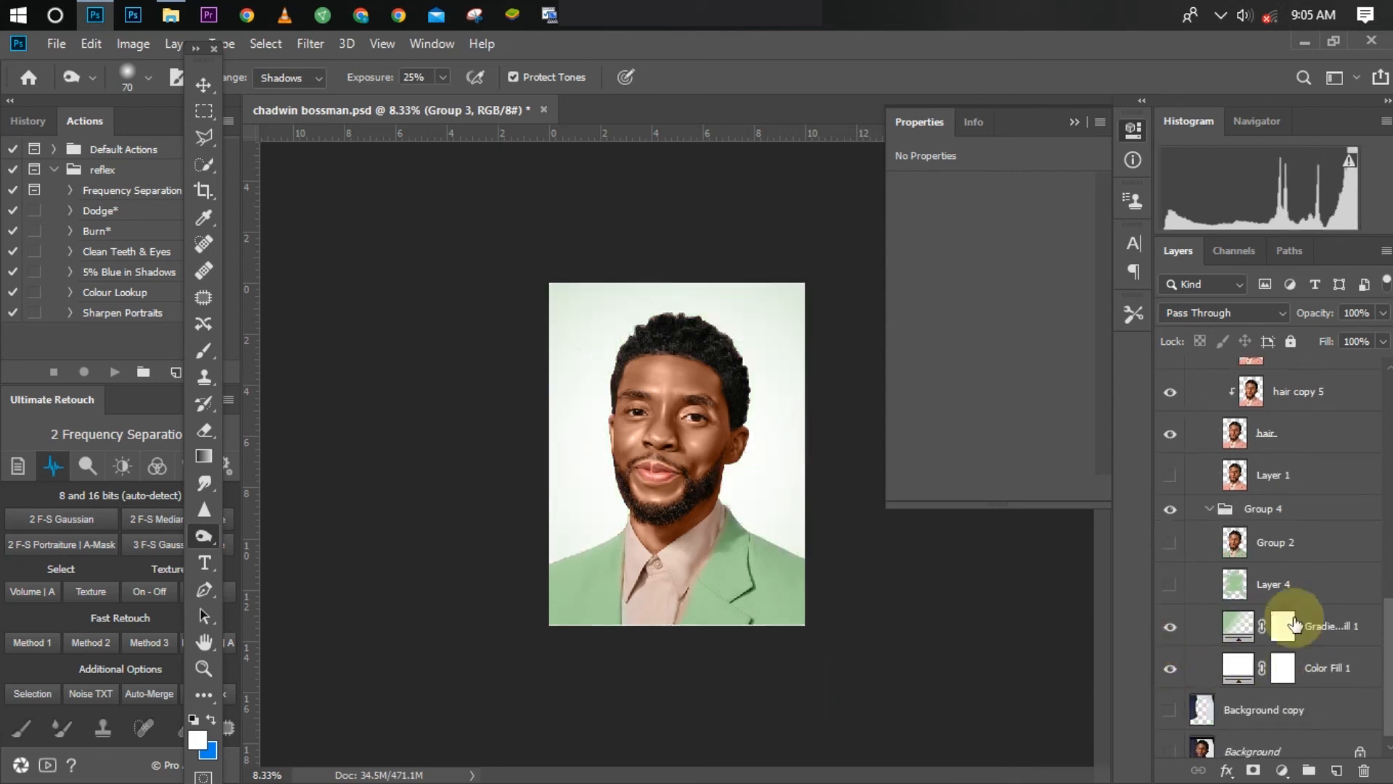
{"action": "key", "text": "ctrl+plus"}
{"action": "key", "text": "ctrl+minus"}
{"action": "key", "text": "ctrl+minus"}
{"action": "key", "text": "ctrl+minus"}
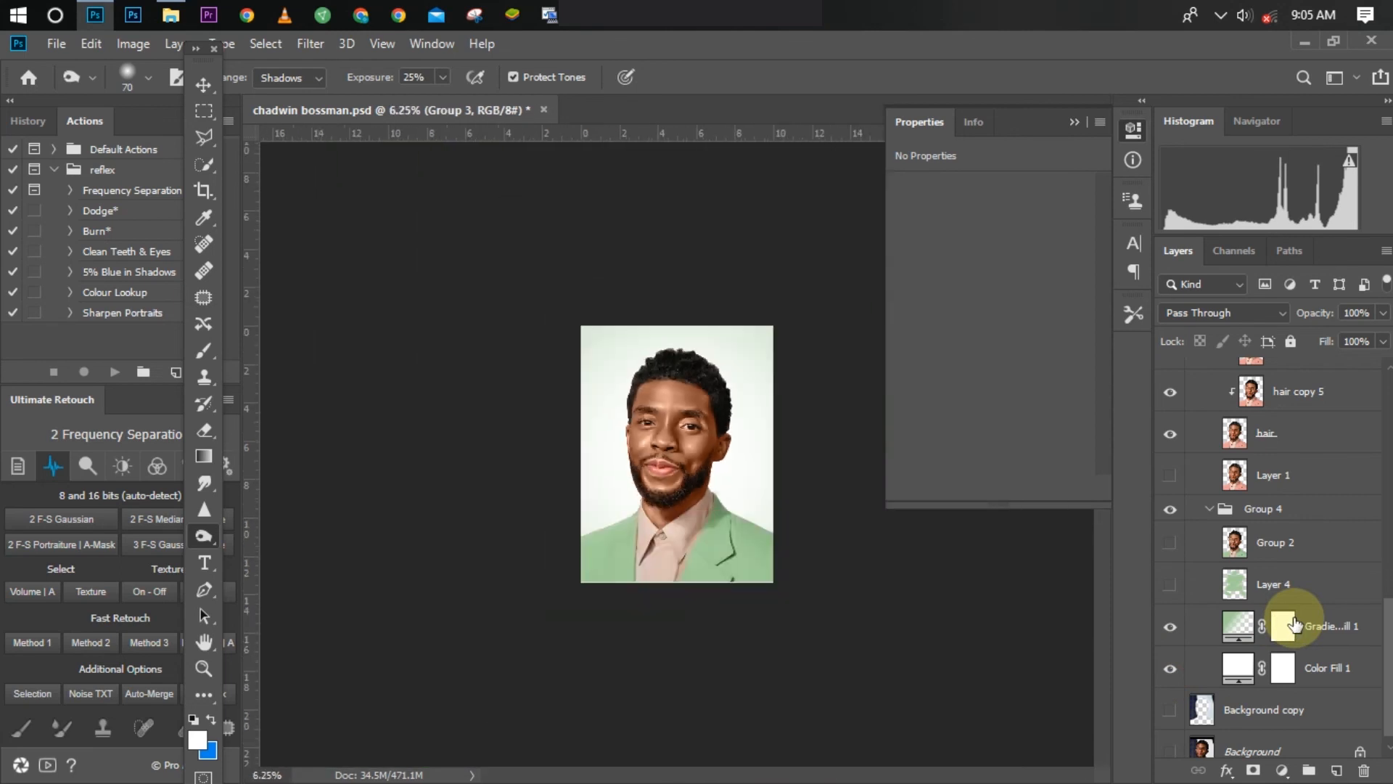
{"action": "left_click", "coordinate": [1221, 15]}
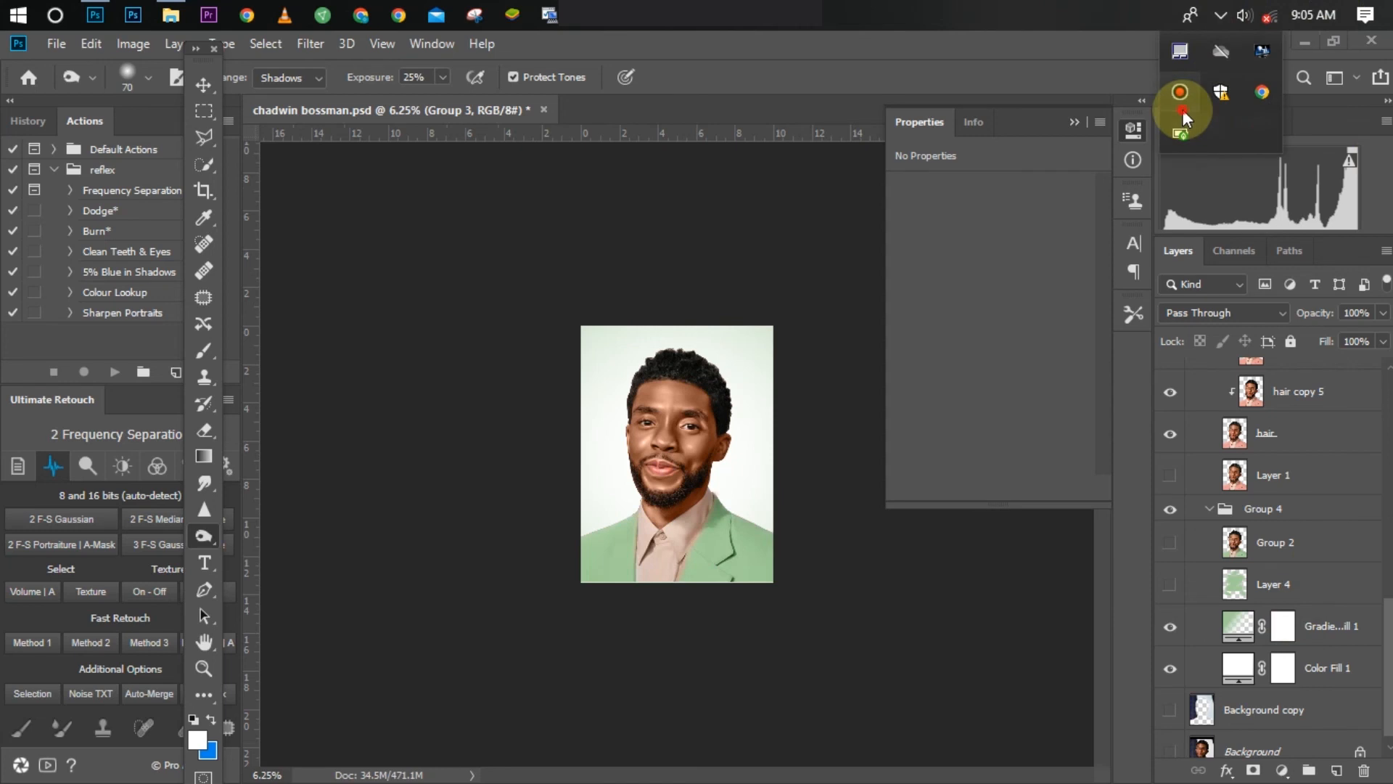